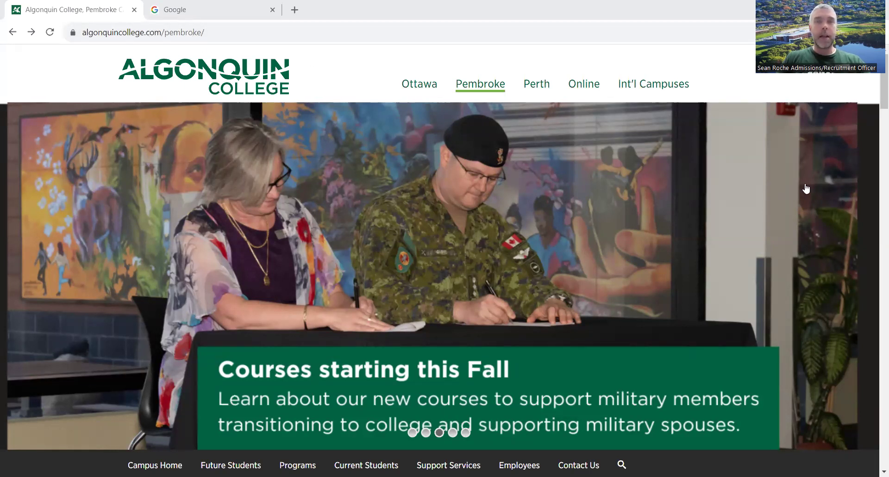
Open the list of all Pembroke programs from the campus home page.
scroll(876, 94, down, 1)
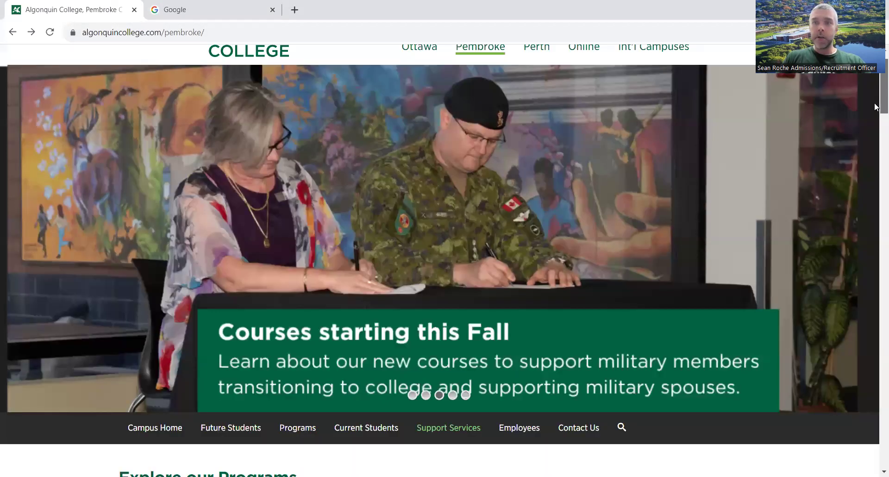
scroll(876, 125, down, 5)
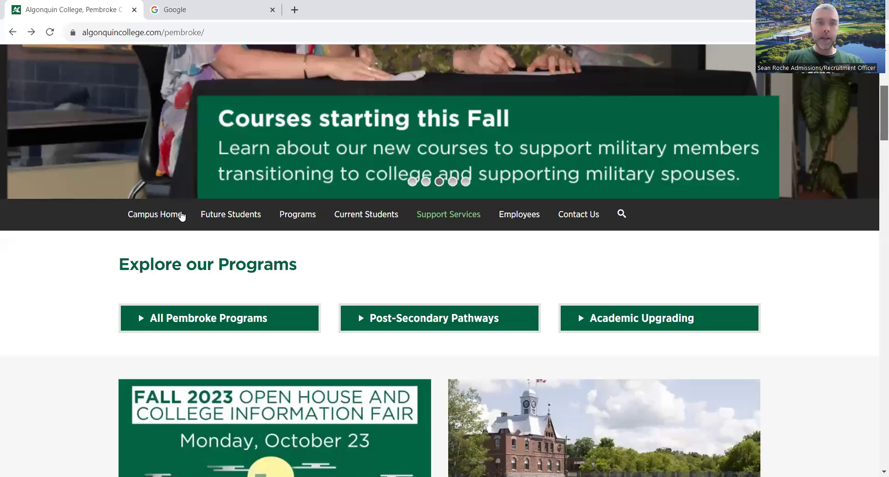
scroll(180, 216, down, 2)
click(173, 236)
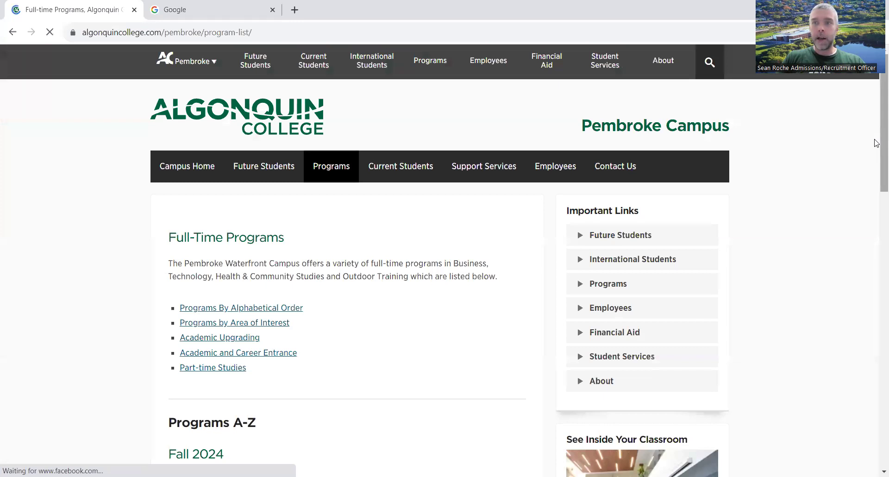
Look through the Programs A-Z list and open the Outdoor Adventure program listed for Fall 2024.
scroll(875, 139, down, 5)
scroll(877, 232, down, 3)
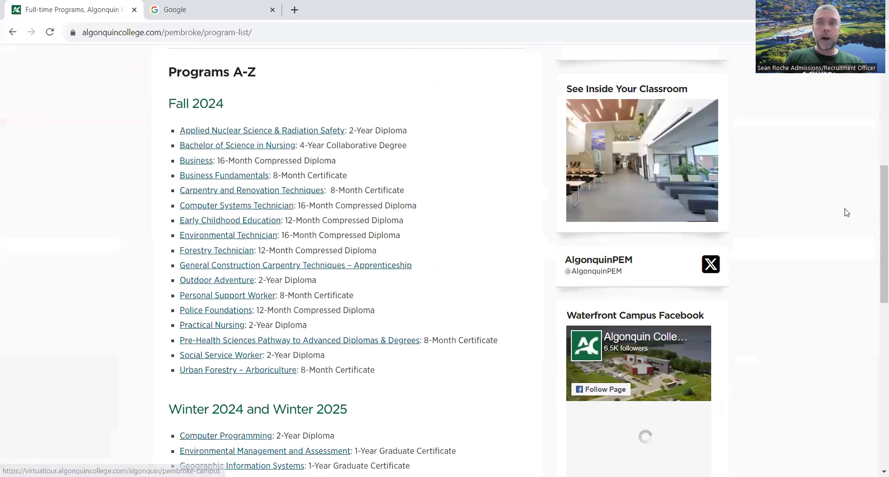
drag(877, 218, 876, 267)
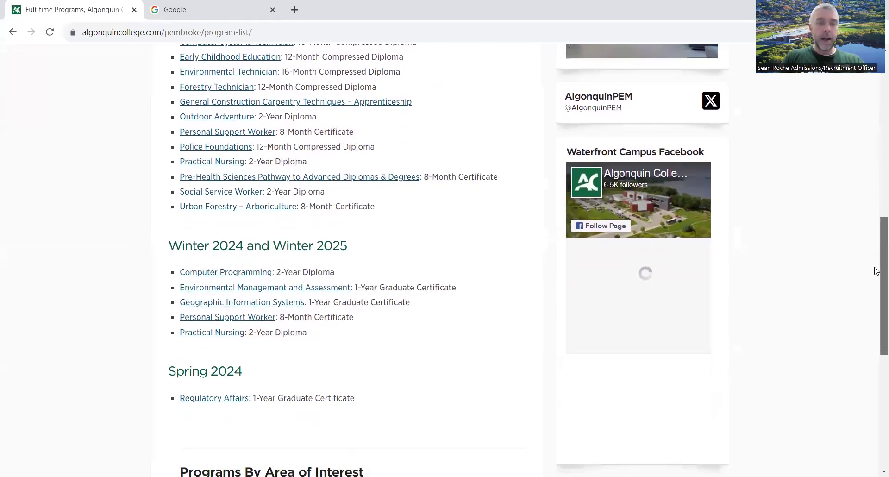
mouse_move(877, 267)
mouse_down()
mouse_move(877, 184)
mouse_move(877, 259)
mouse_up()
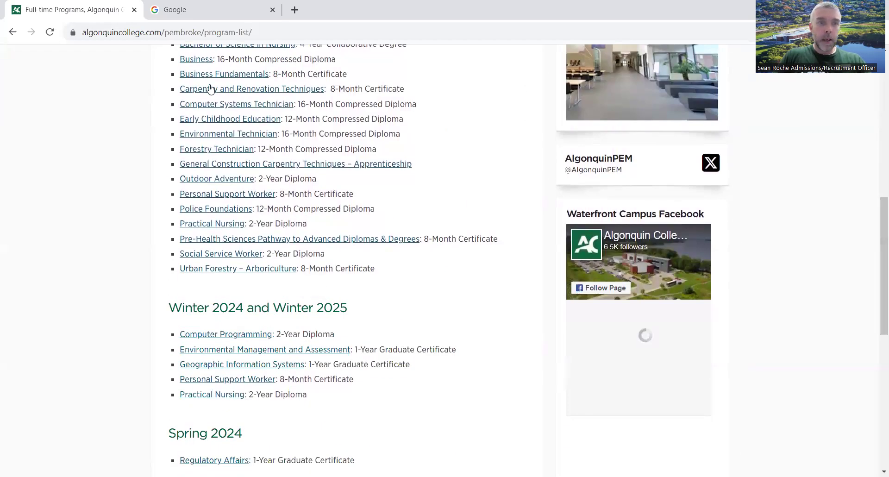
click(190, 180)
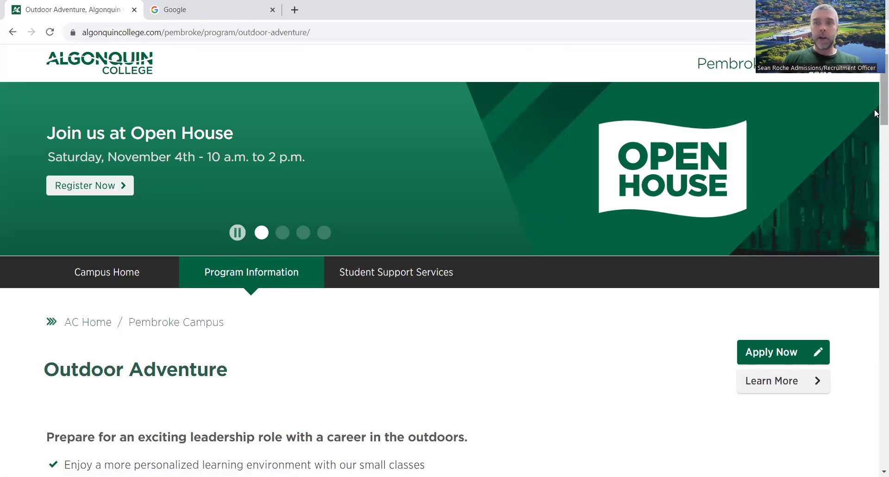
Review the Outdoor Adventure program's summary, availability, overview and admissions requirements.
drag(875, 113, 876, 169)
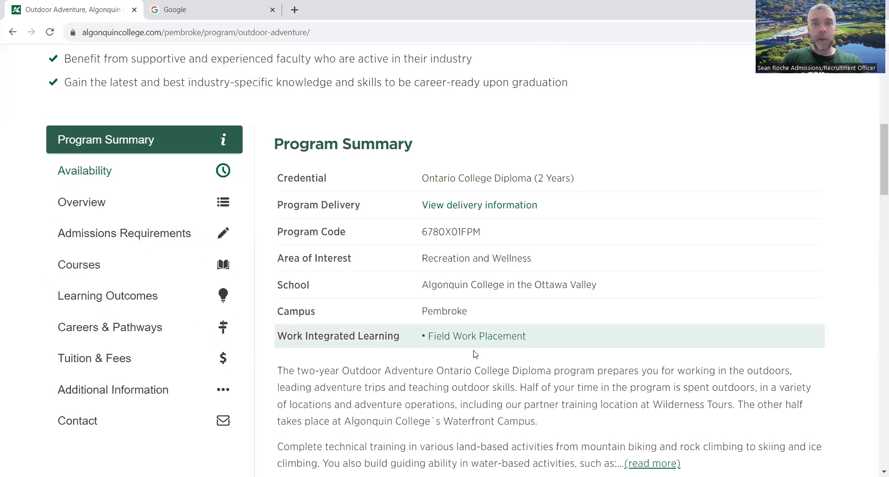
click(135, 181)
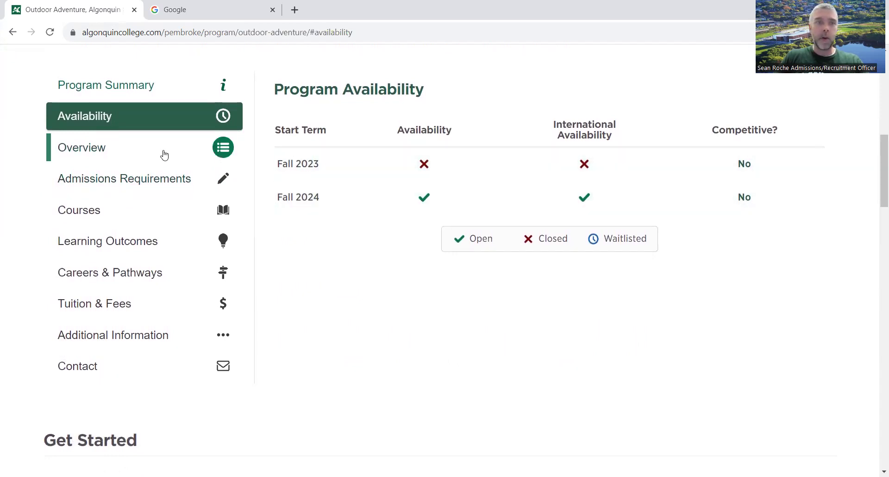
click(89, 152)
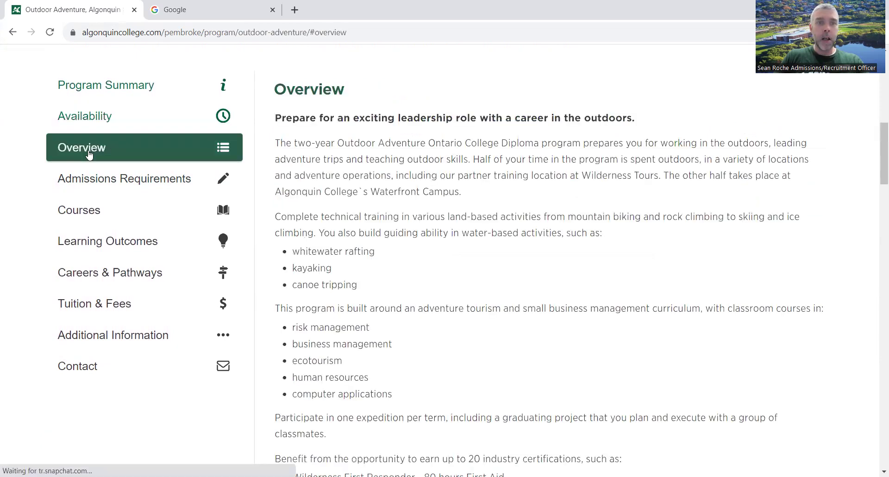
click(95, 184)
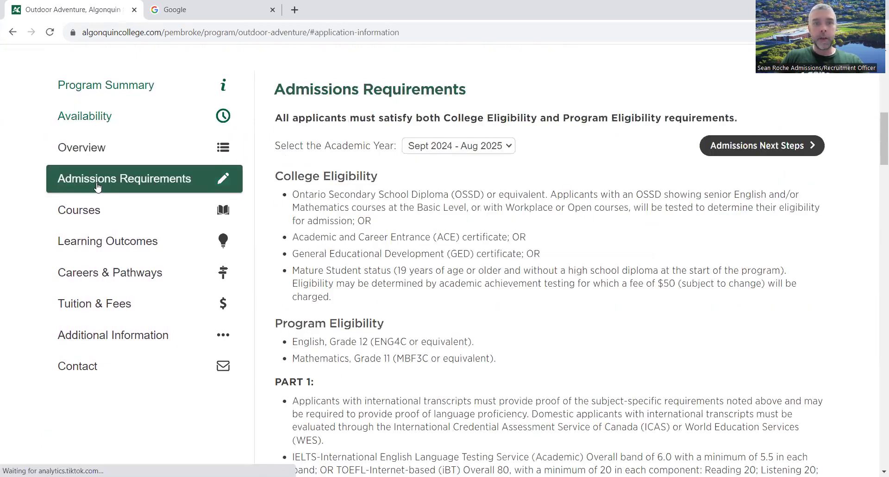
Examine the program's Level 01 courses, learning outcomes, and careers and pathways information.
click(80, 213)
click(289, 233)
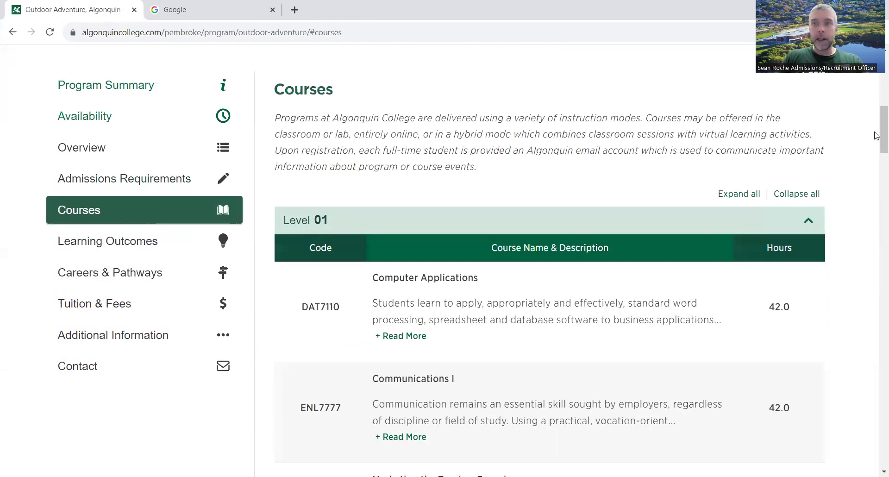
scroll(877, 129, down, 2)
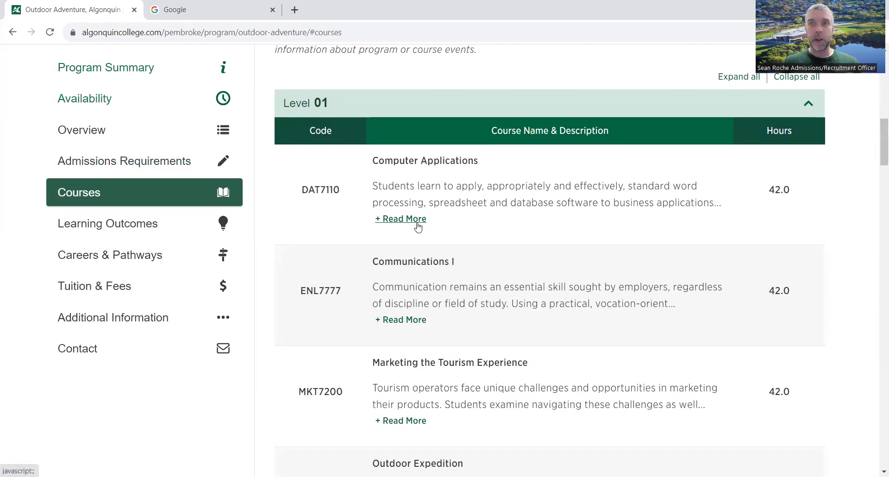
click(77, 231)
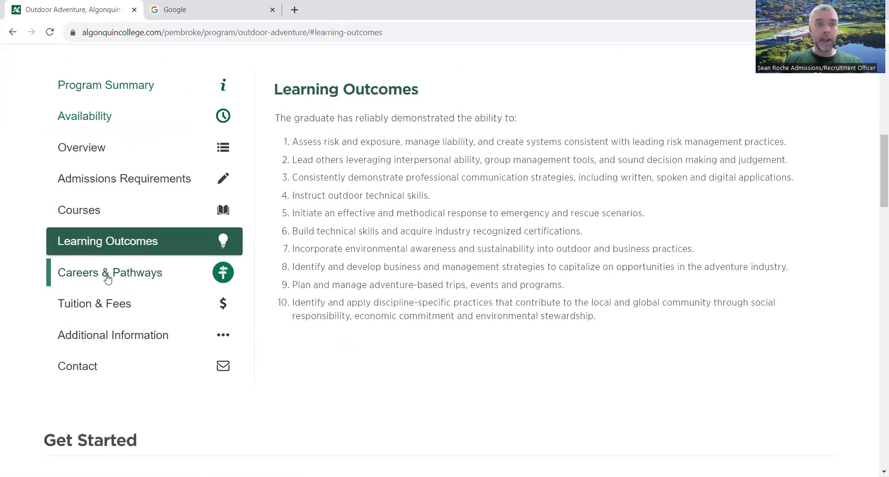
click(107, 276)
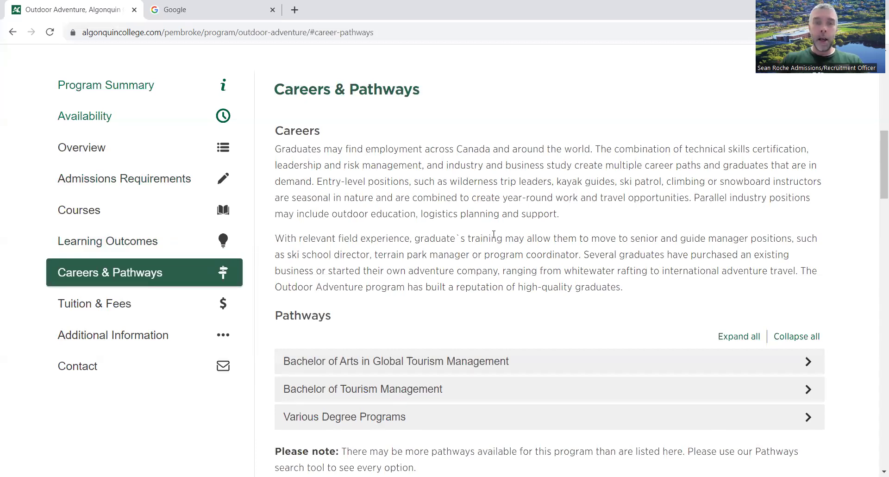
click(457, 368)
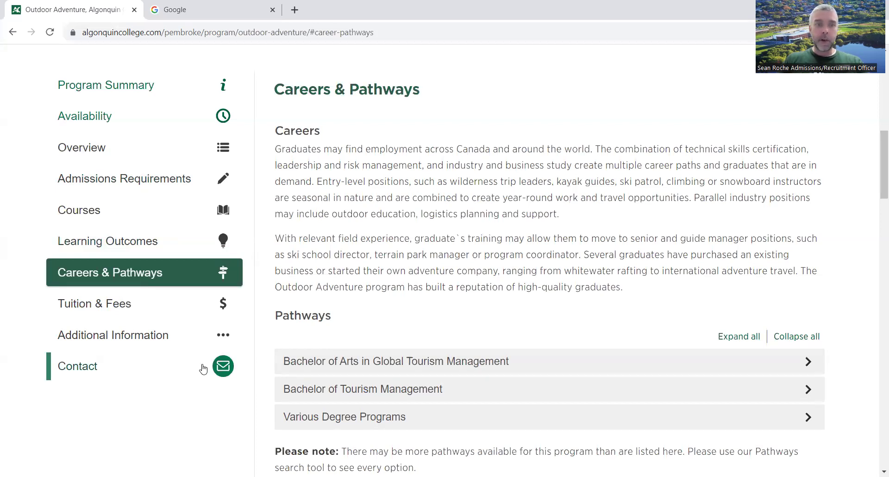
Review the program's tuition and fees, additional information and contact details.
click(169, 306)
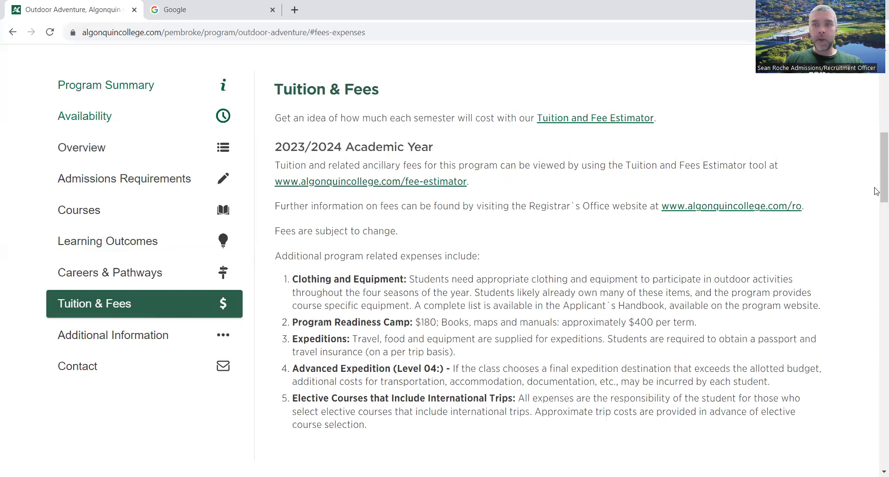
scroll(876, 191, down, 2)
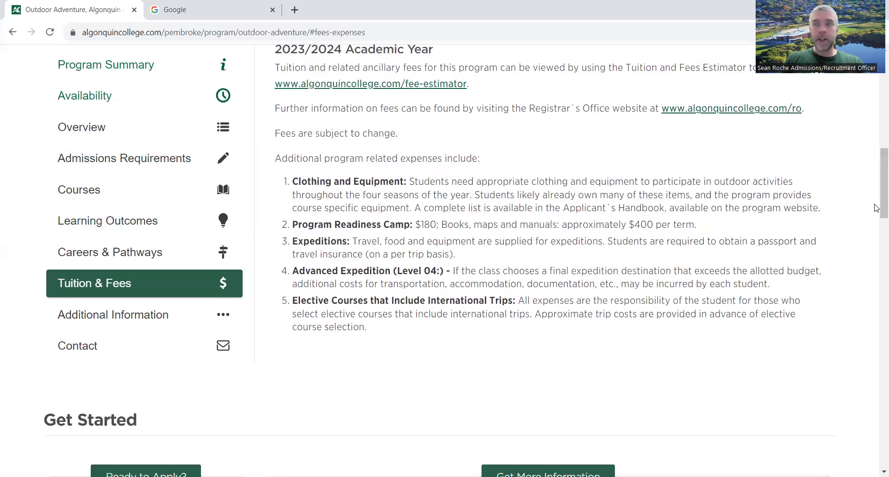
triple_click(876, 208)
click(659, 237)
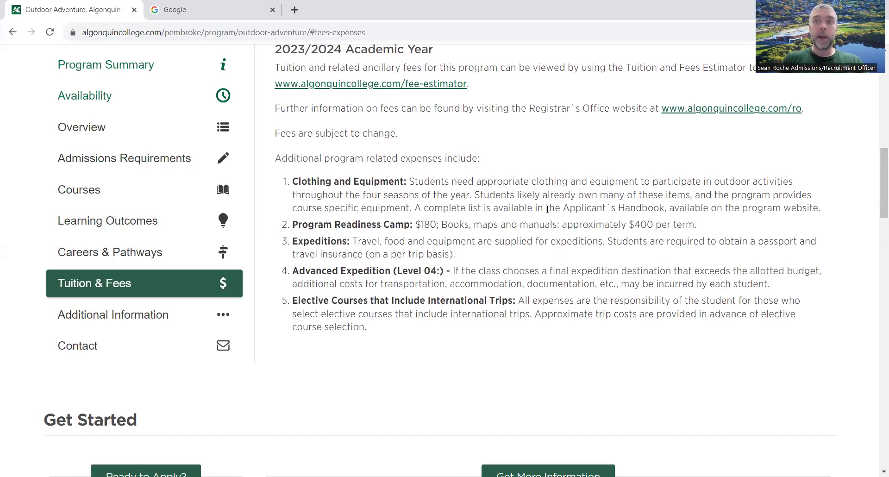
click(112, 325)
scroll(398, 336, up, 2)
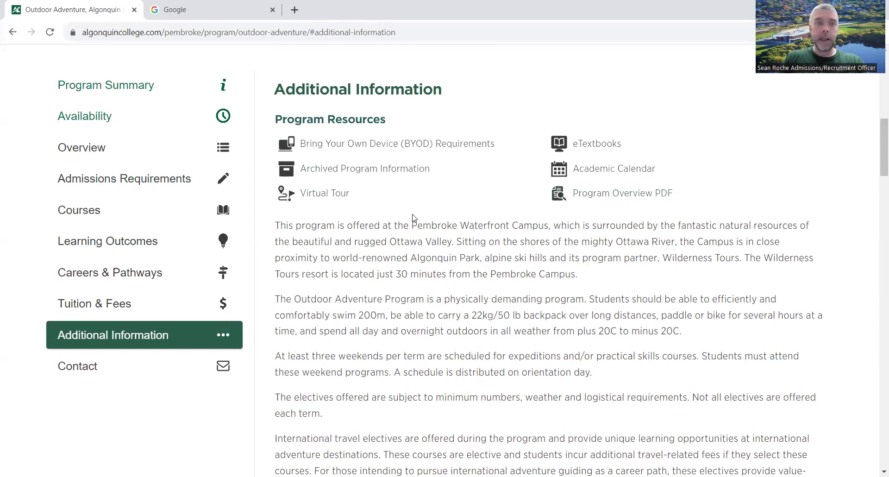
click(174, 365)
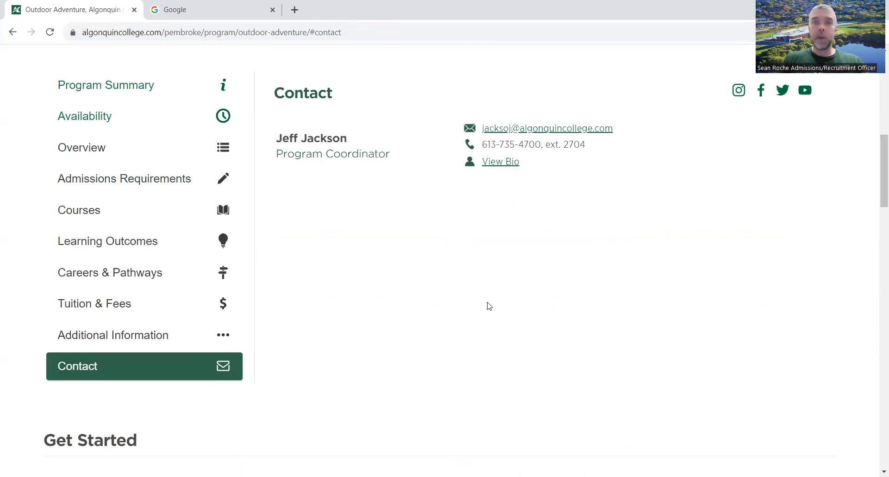
Look over the rest of the Outdoor Adventure page and open its regular application page rather than the international students one.
drag(877, 162, 876, 317)
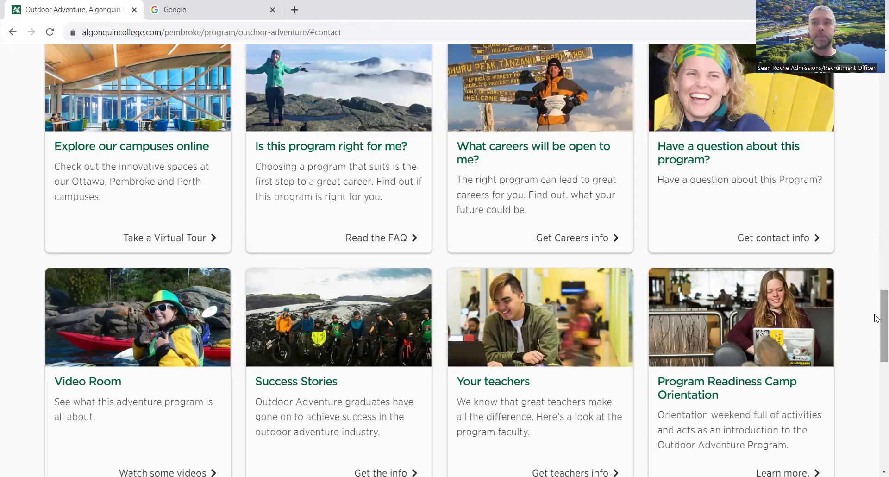
drag(877, 318, 875, 93)
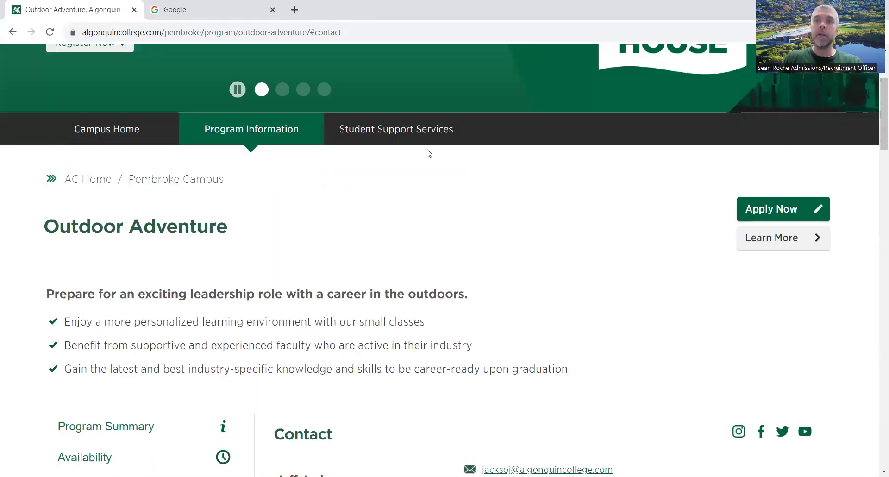
click(794, 212)
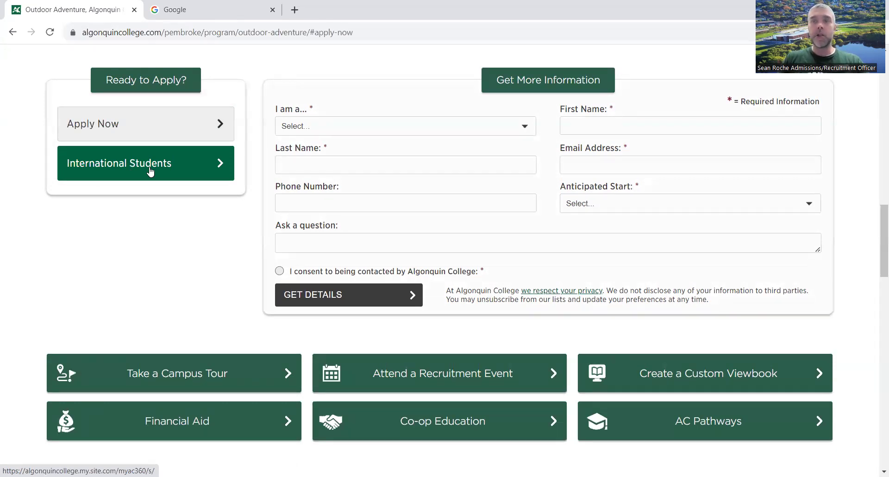
click(138, 130)
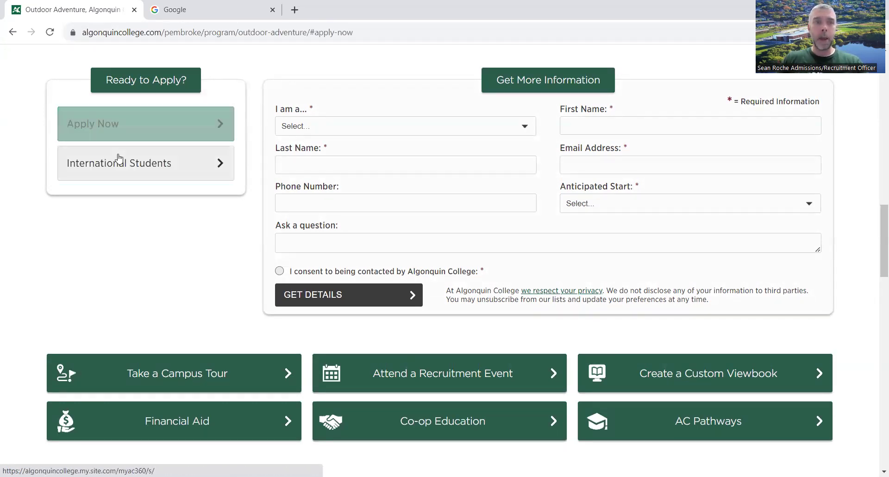
click(124, 127)
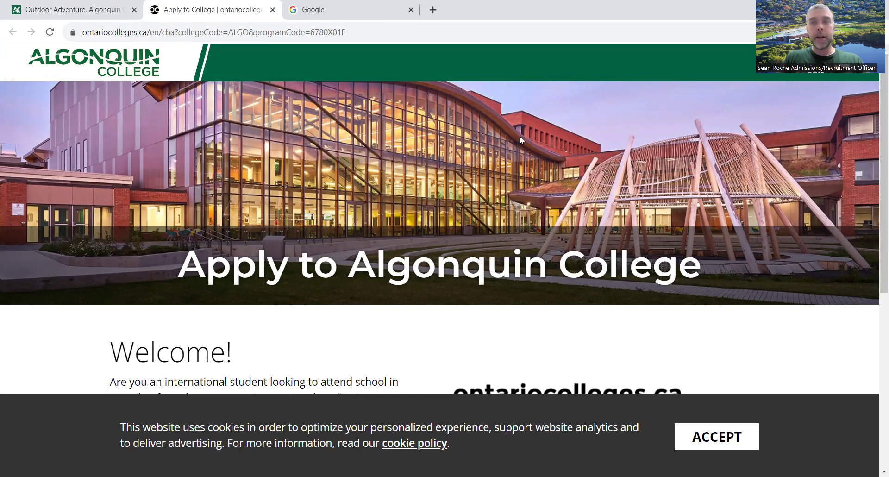
Read the Algonquin College application instructions, including the three-program choice limit, and start the application.
drag(877, 187, 877, 341)
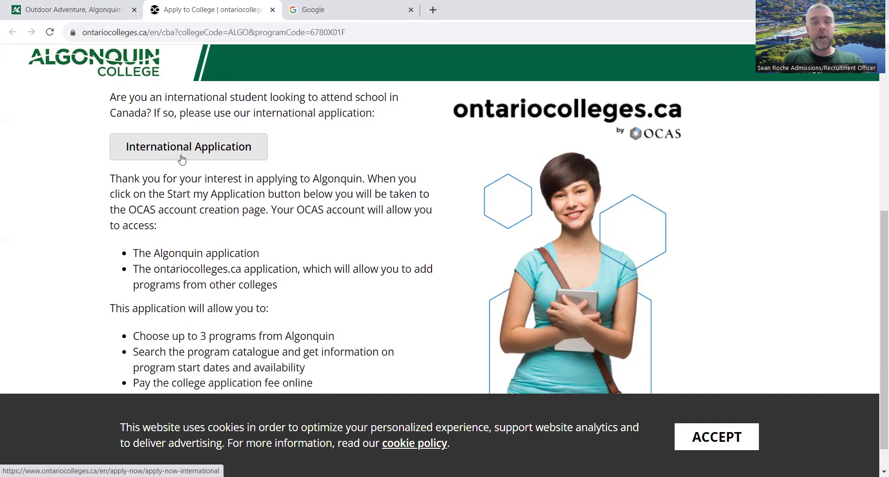
scroll(876, 257, down, 1)
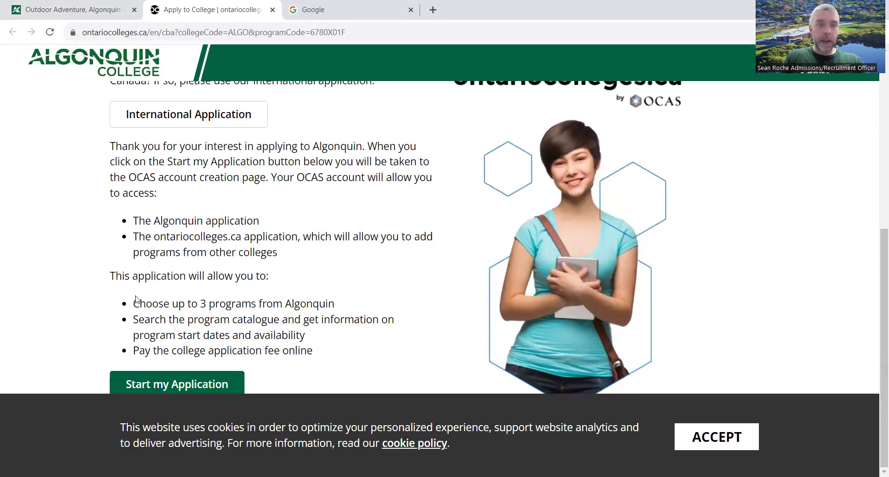
drag(134, 308, 327, 308)
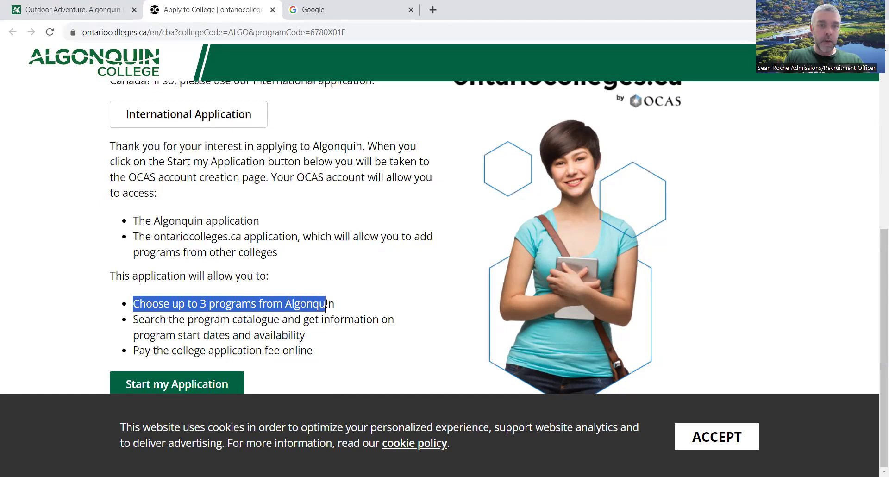
click(244, 308)
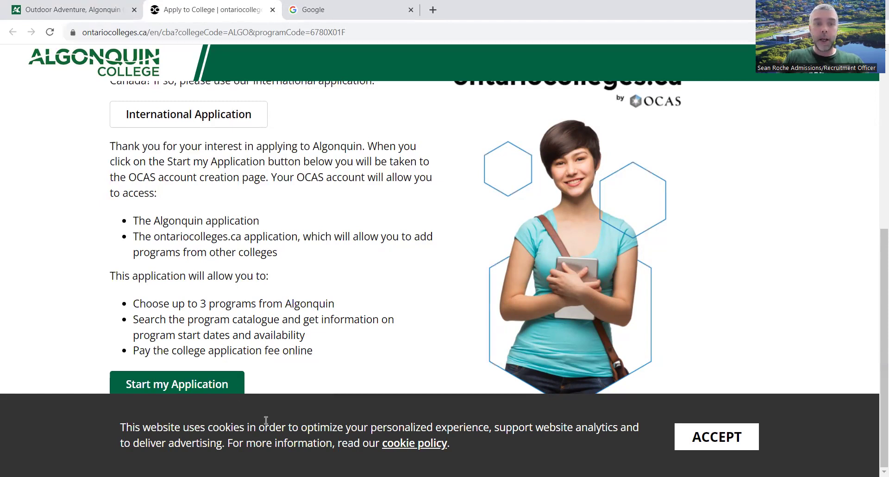
click(202, 387)
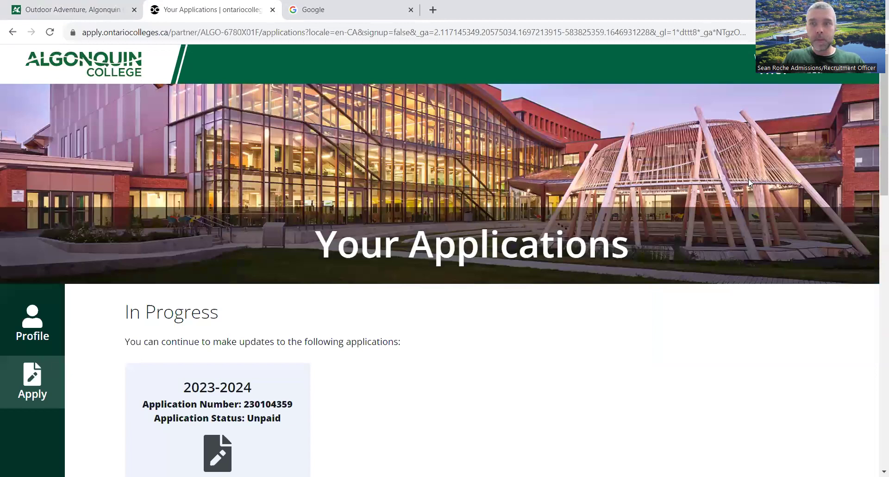
Examine the in-progress 2023-2024 application and the option to start another on the Your Applications page.
scroll(876, 176, down, 3)
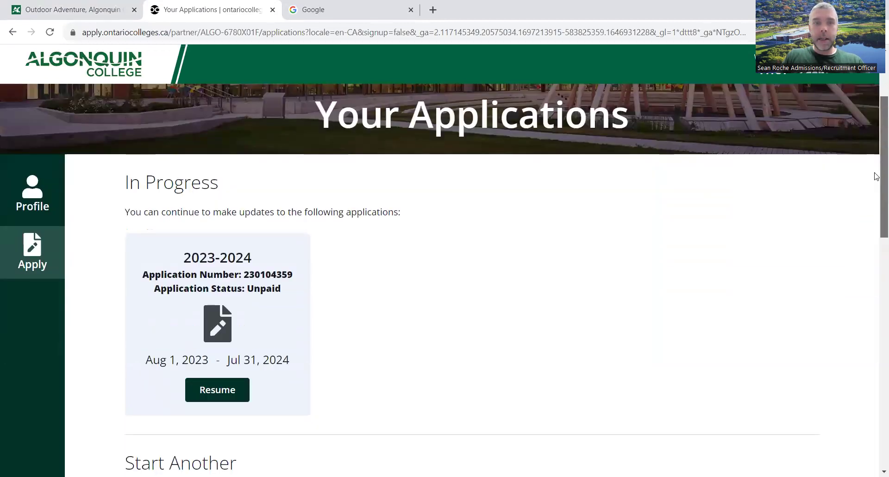
scroll(877, 176, down, 5)
scroll(876, 244, up, 3)
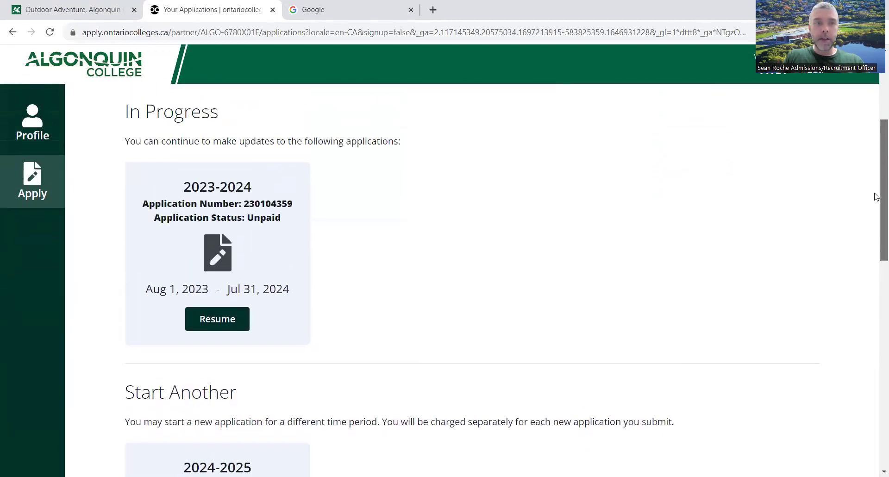
scroll(876, 197, up, 1)
scroll(876, 182, down, 2)
scroll(877, 206, up, 1)
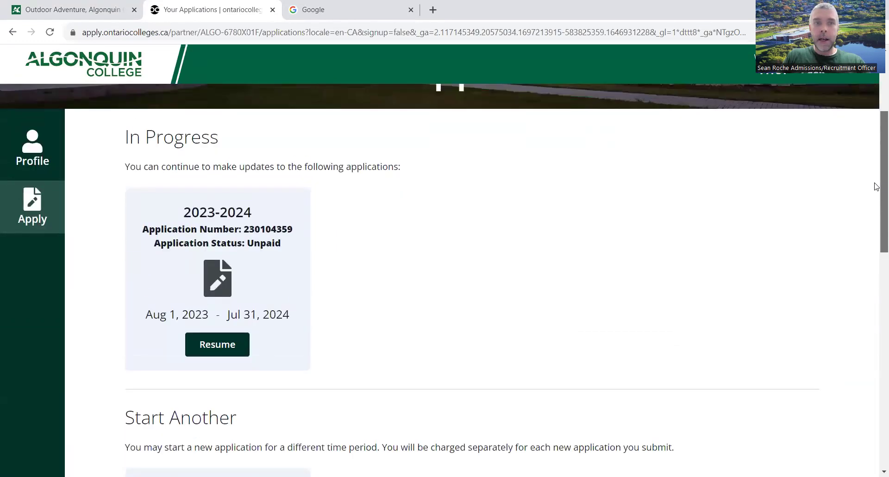
scroll(876, 187, up, 2)
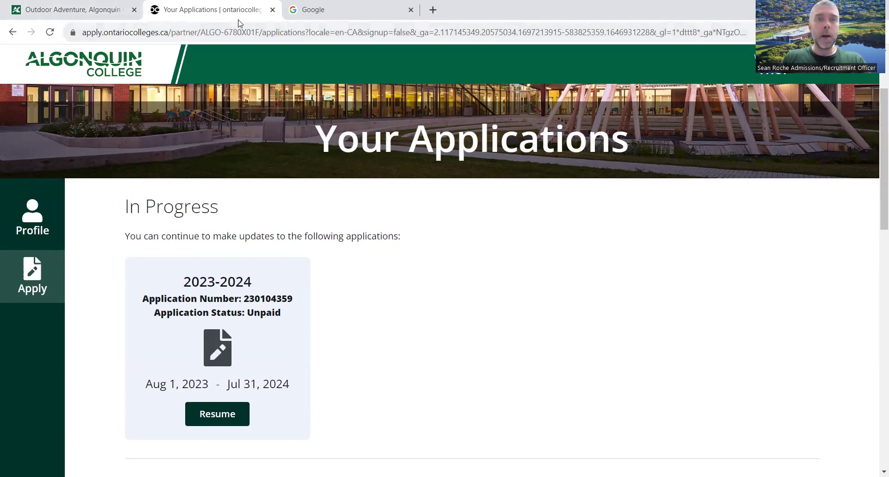
Close the Your Applications page and search Google for "ontario colleges".
click(273, 10)
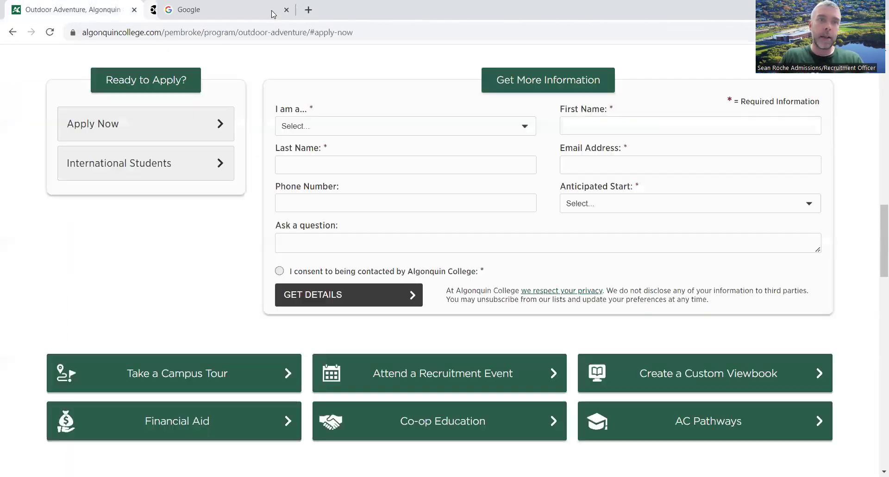
click(185, 12)
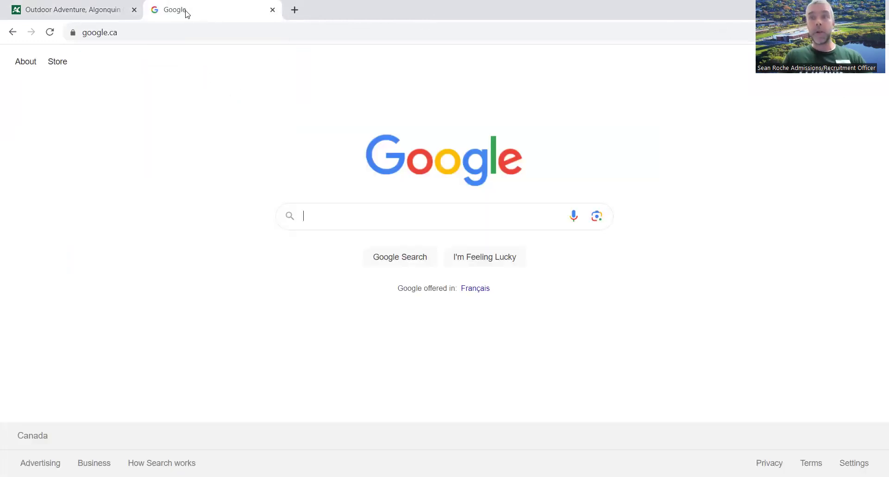
text(on)
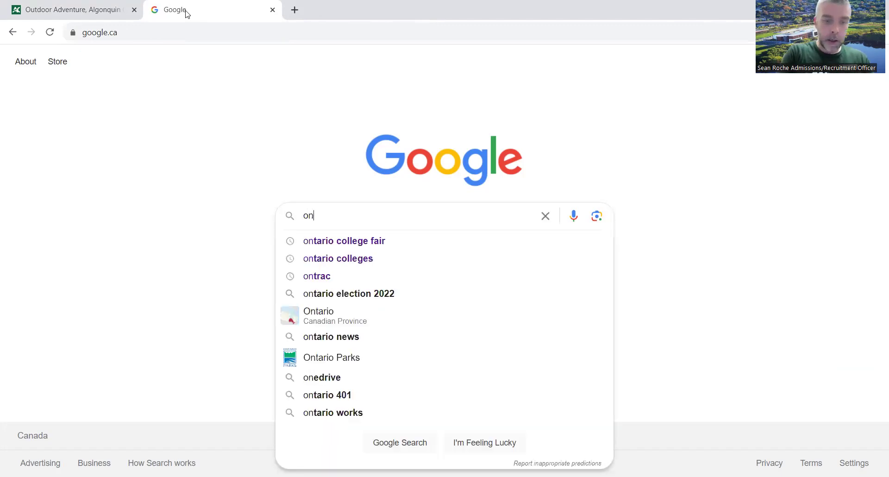
text(trario c)
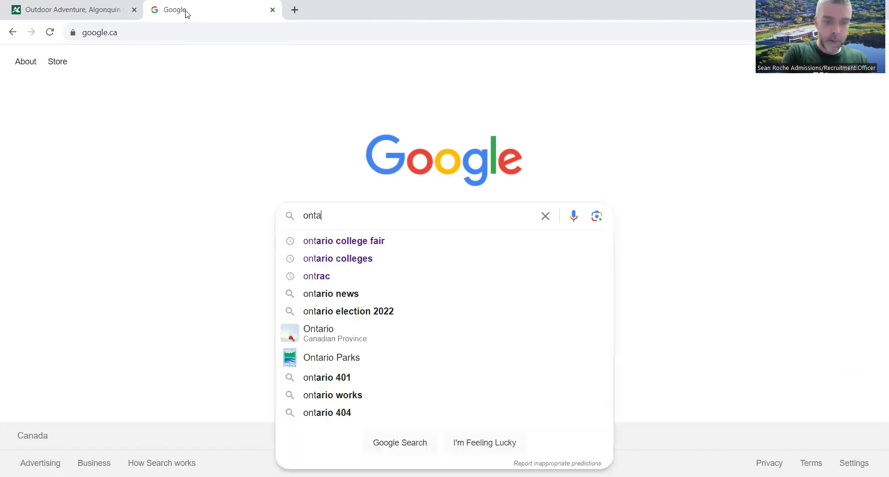
text(olleges)
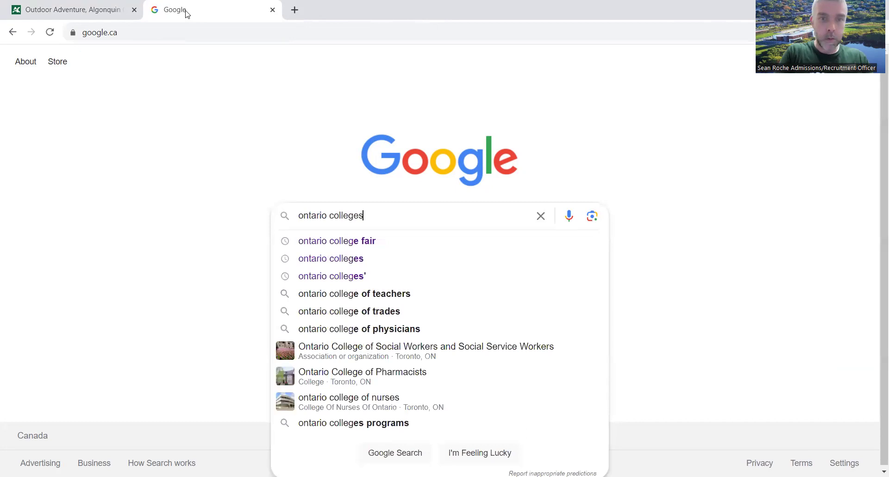
key(Return)
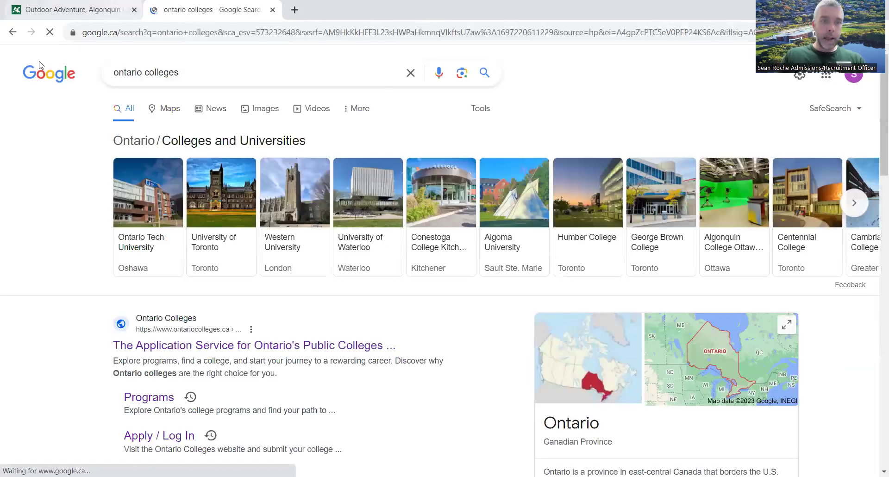
Open the ontariocolleges.ca site from the results, go to its application page and log in as an existing Canadian applicant.
click(221, 355)
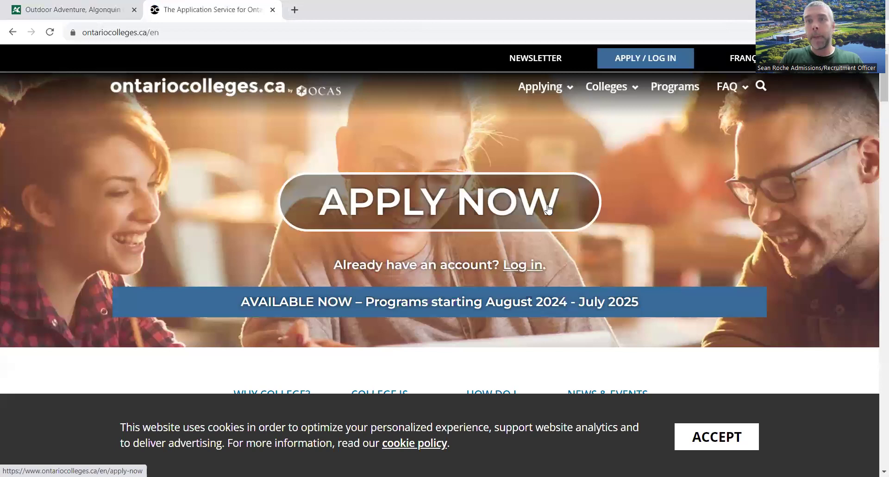
click(653, 60)
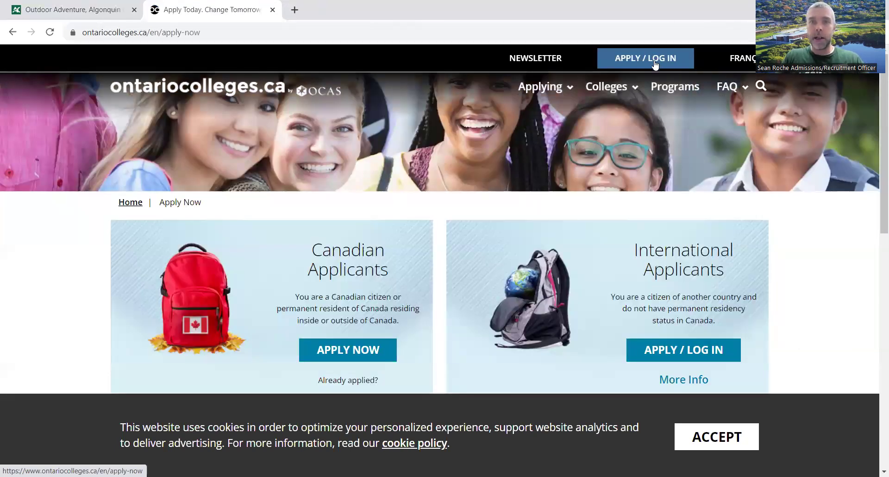
scroll(877, 238, down, 2)
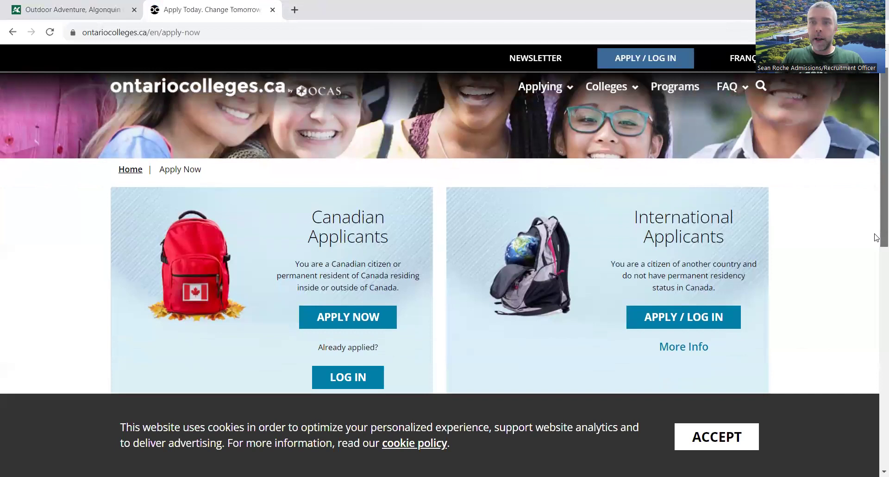
scroll(877, 238, down, 3)
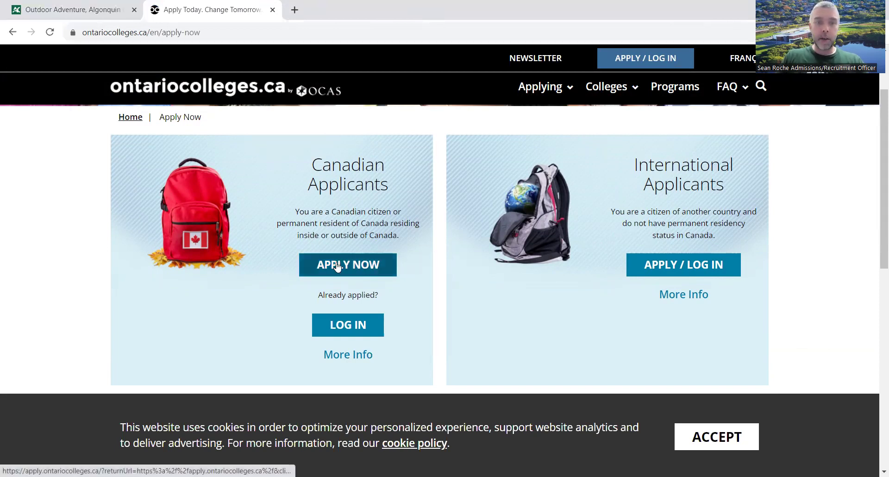
click(343, 330)
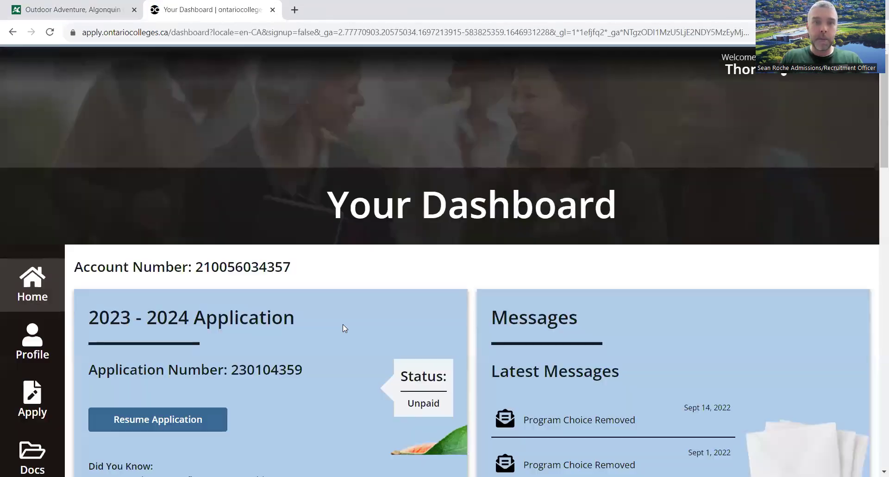
Examine the dashboard's 2023-2024 application, messages, 2024-2025 application and supporting documents sections.
scroll(875, 153, down, 2)
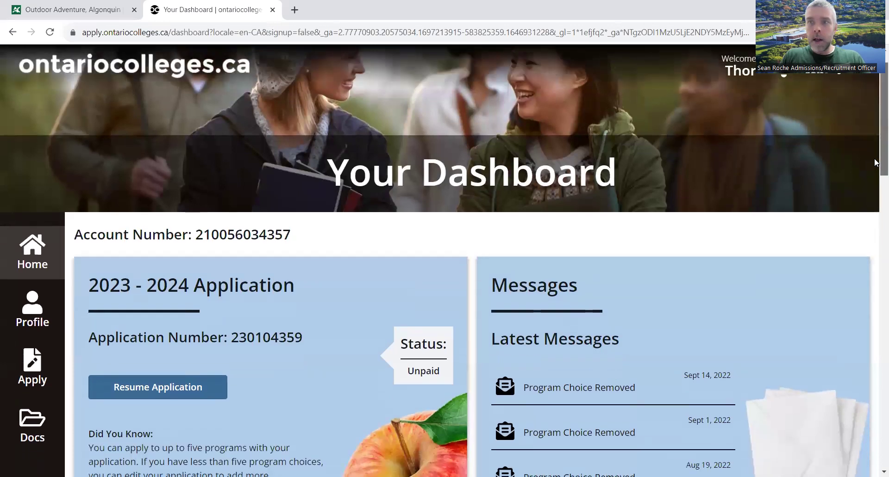
scroll(875, 143, up, 2)
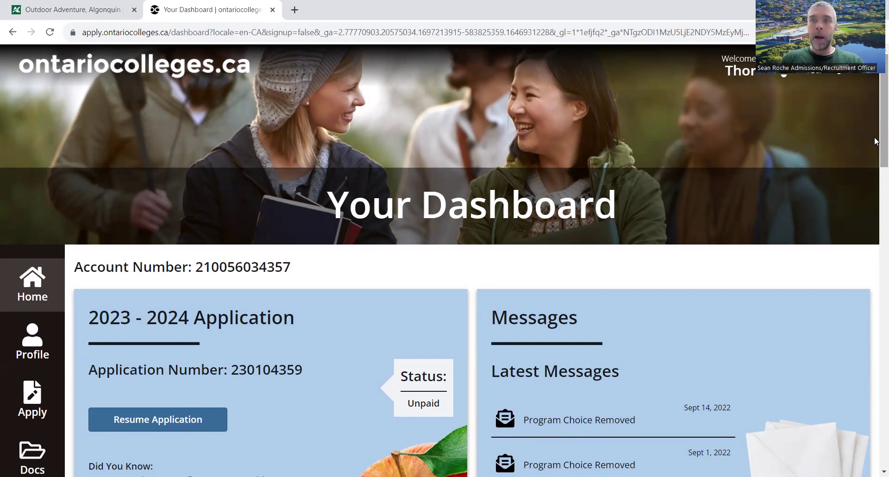
drag(875, 141, 876, 193)
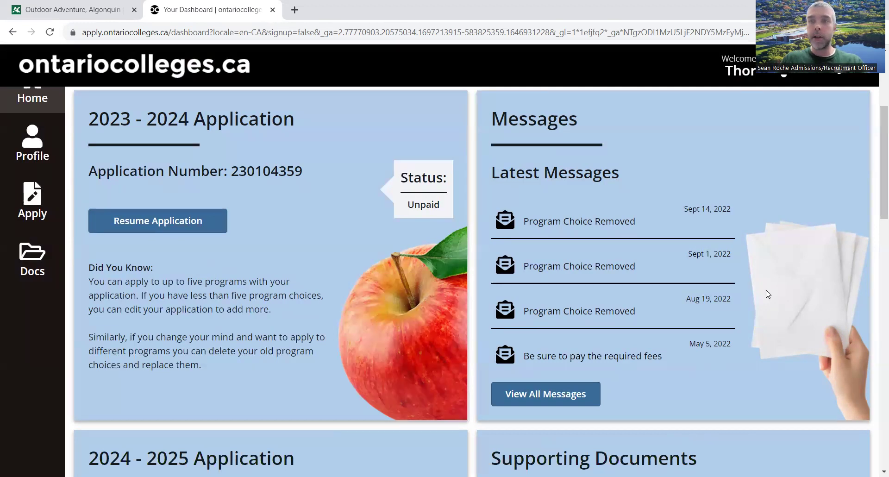
drag(877, 190, 876, 273)
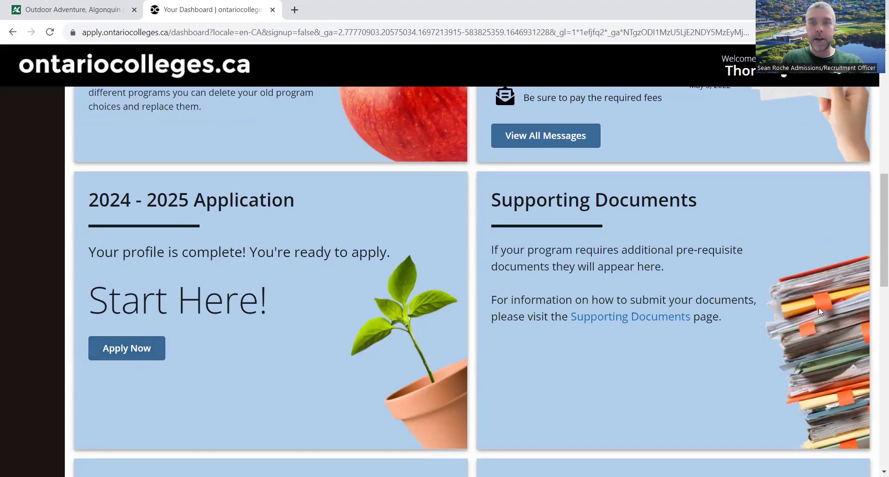
drag(876, 268, 876, 168)
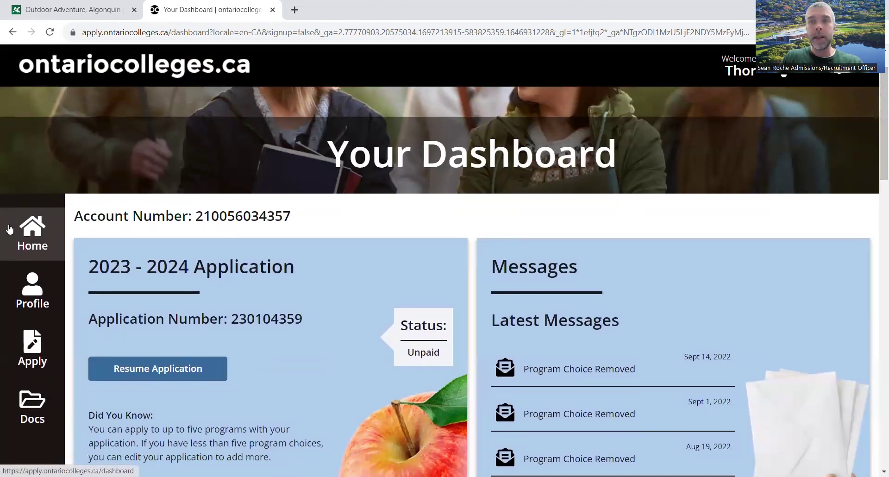
Open the applicant profile and bring up its personal information for updating.
click(28, 282)
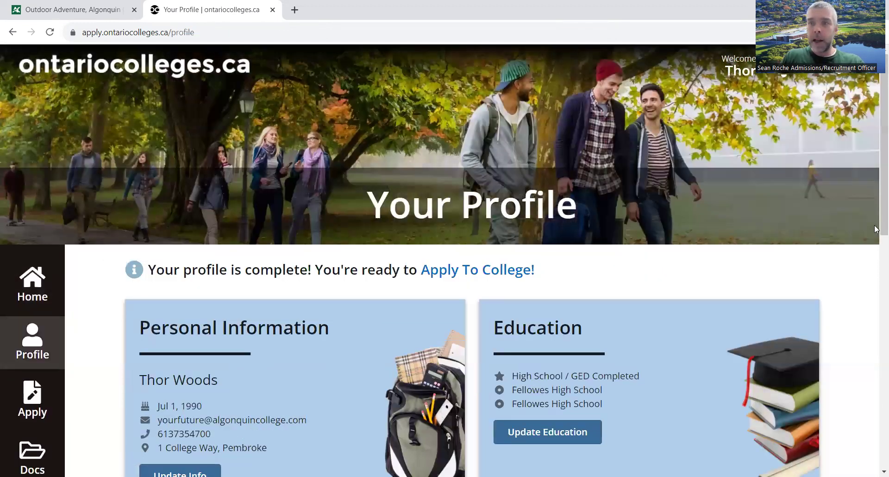
scroll(876, 250, down, 2)
scroll(877, 252, down, 1)
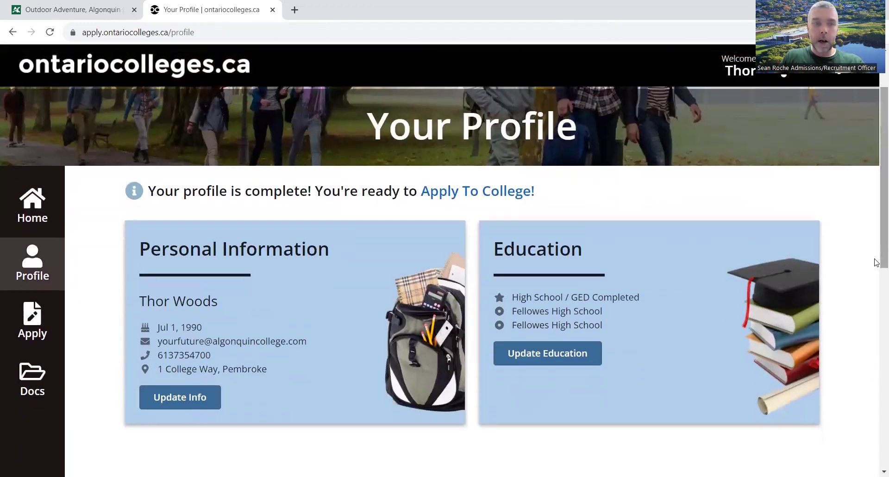
click(178, 398)
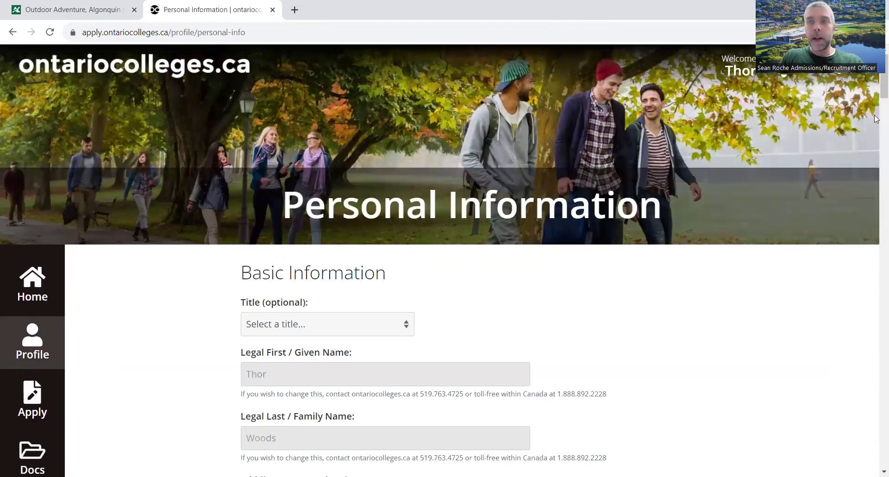
Review the legal name fields under Basic Information and look through the available title options without choosing one.
scroll(876, 83, down, 4)
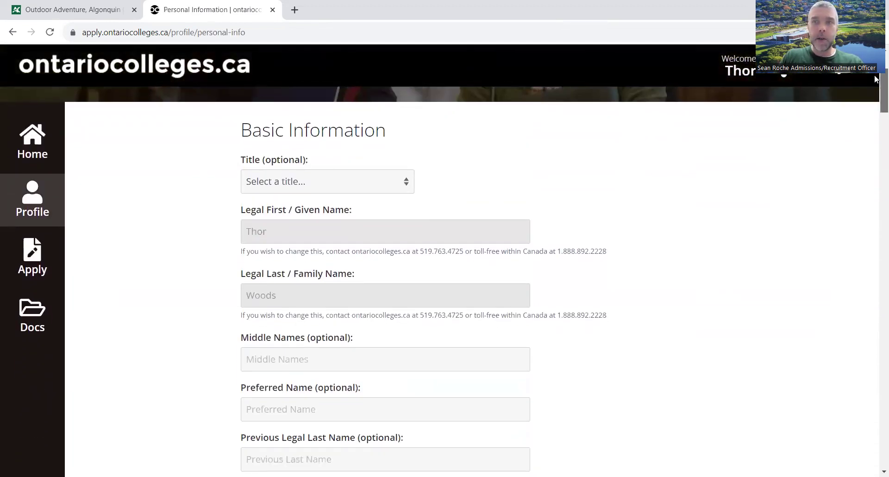
scroll(875, 82, down, 1)
scroll(875, 83, up, 1)
scroll(875, 84, down, 1)
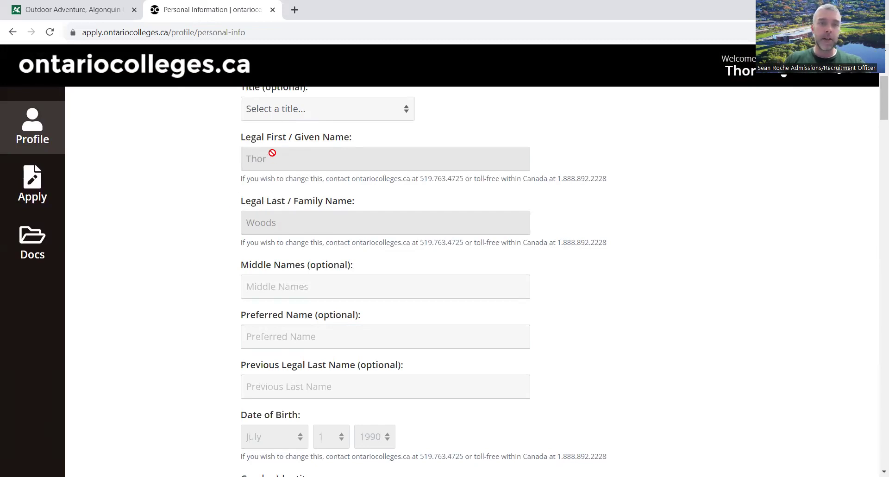
click(405, 111)
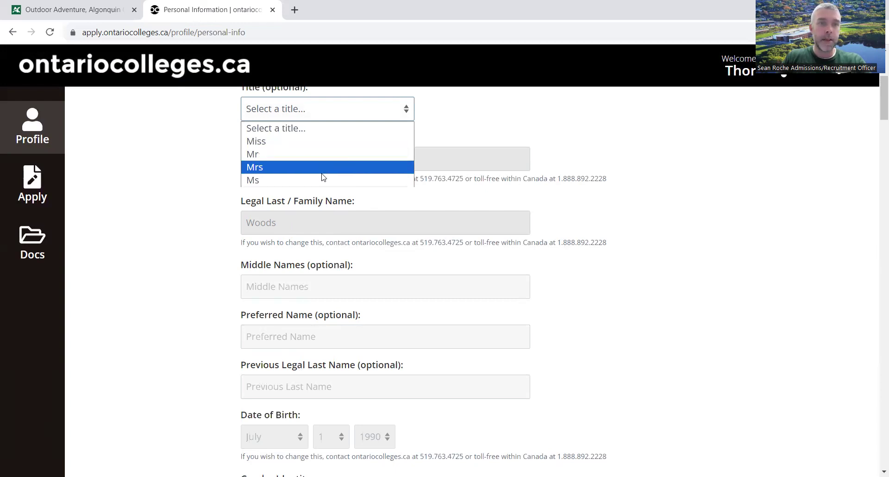
click(551, 127)
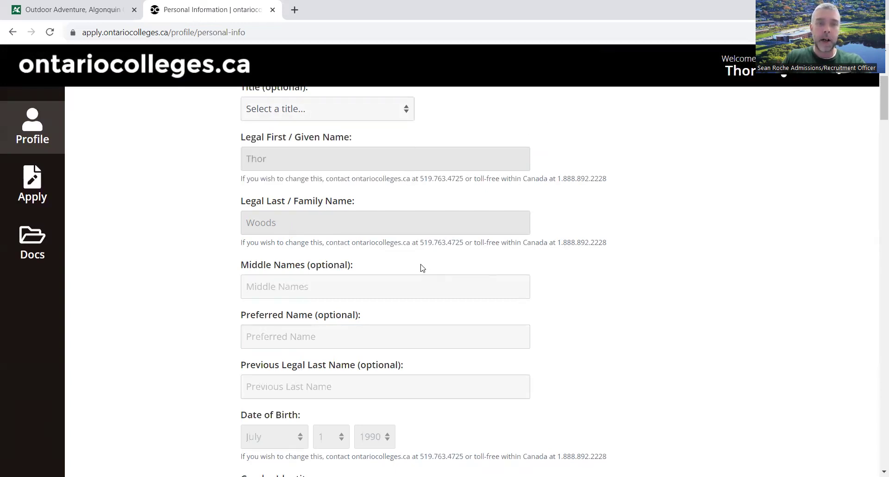
Examine the optional middle names, preferred name and previous legal last name fields, leaving them blank.
click(270, 283)
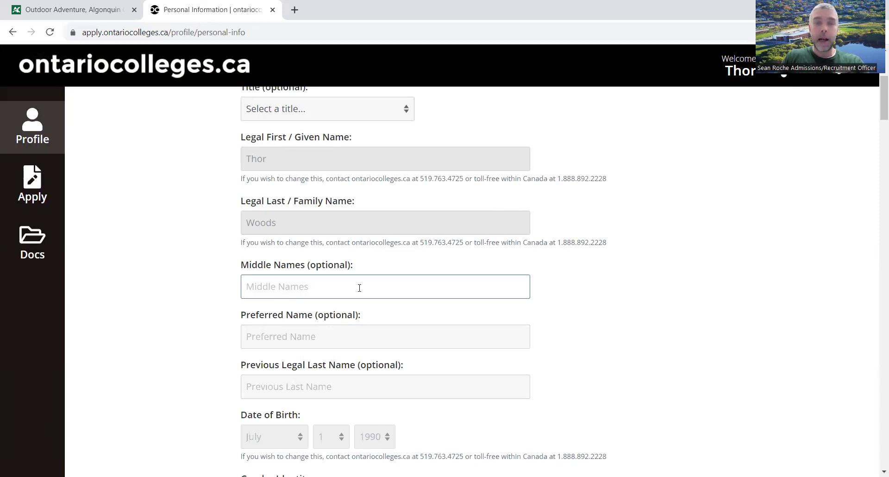
click(300, 335)
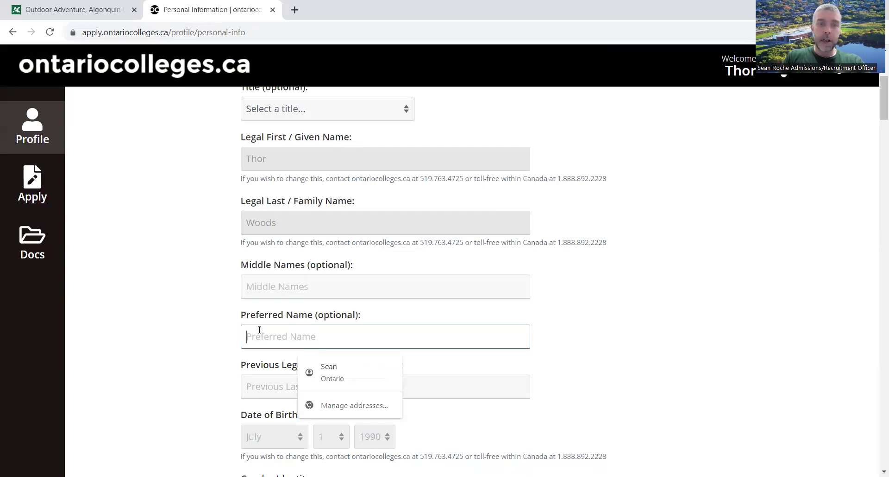
click(223, 317)
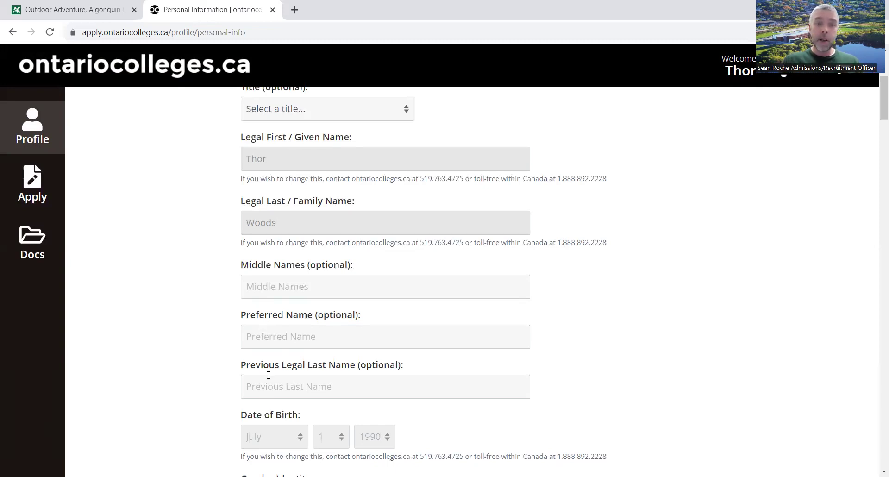
click(267, 341)
click(211, 312)
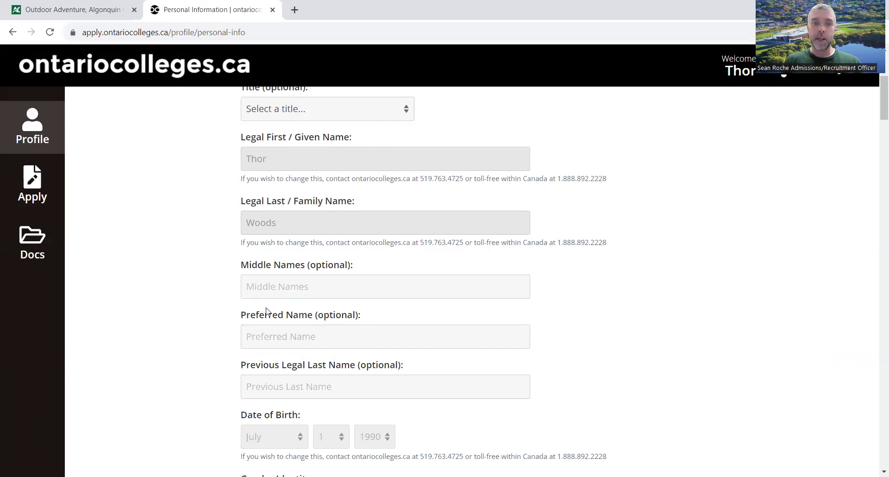
Review the date of birth, gender identity, first language choices and the question about parents' or guardians' education.
scroll(877, 105, down, 3)
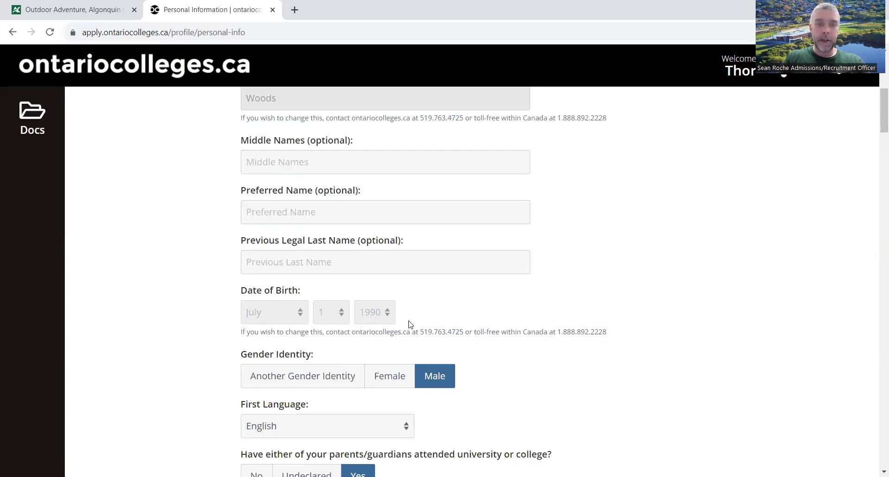
scroll(877, 122, down, 3)
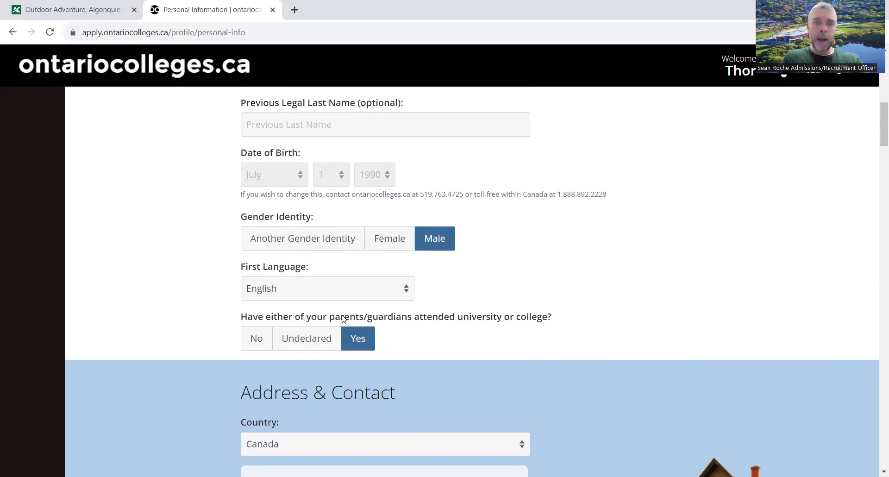
click(315, 292)
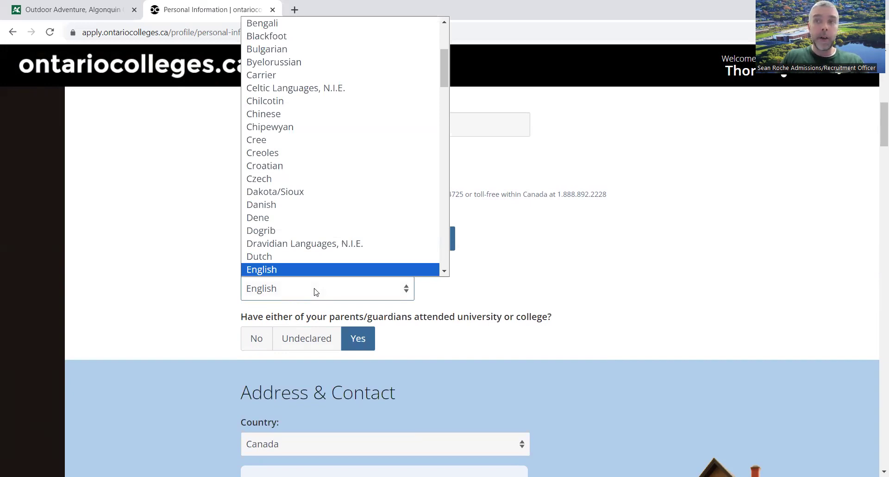
click(170, 270)
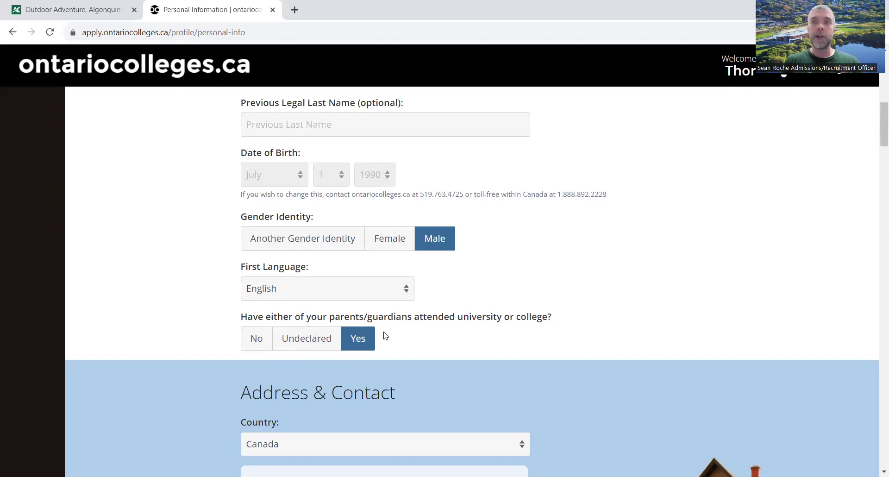
Review the Address & Contact section, including the country choices, mailing address, phone number, contact email and correspondence language.
drag(876, 123, 875, 152)
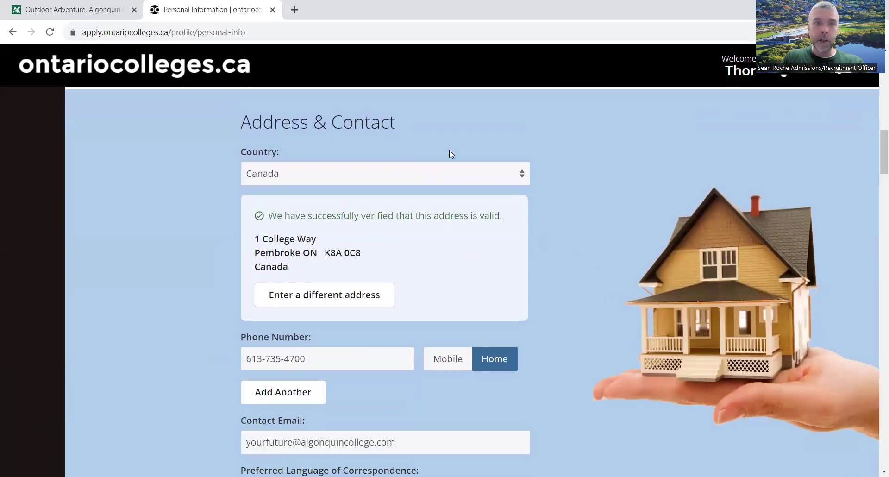
click(292, 174)
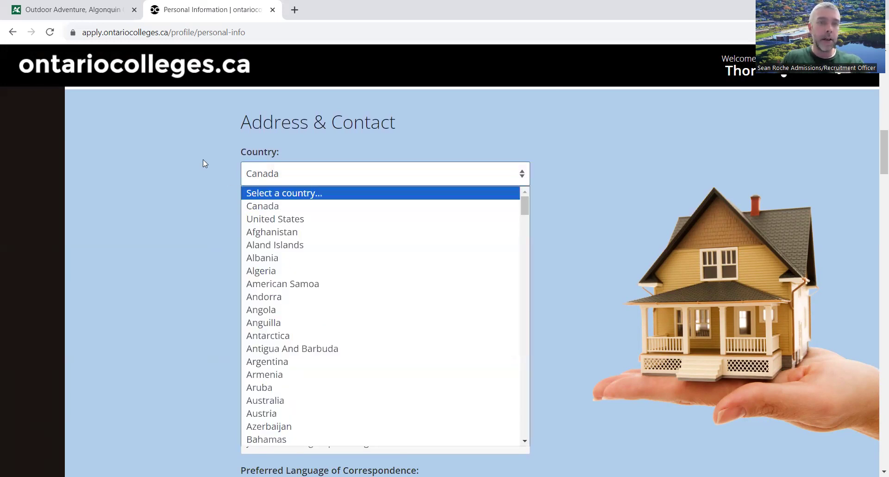
click(342, 180)
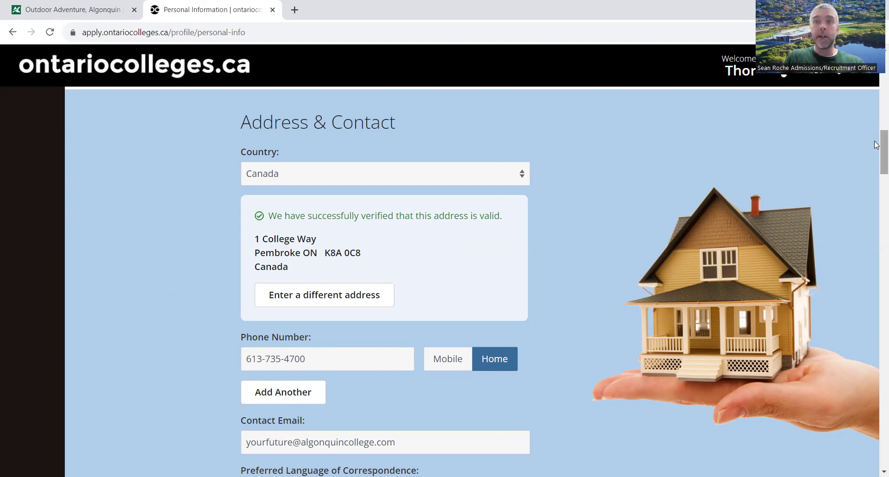
scroll(878, 149, down, 2)
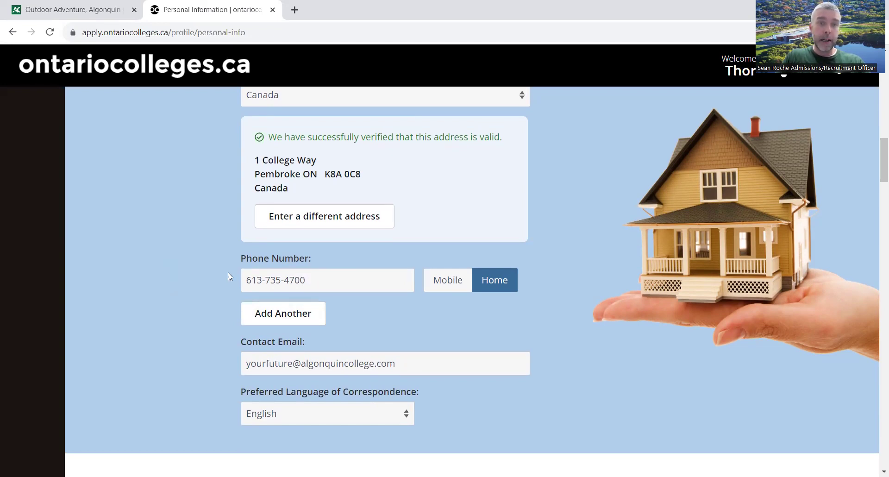
Review the phone number, contact email and preferred language of correspondence in the Address & Contact section.
drag(307, 283, 257, 274)
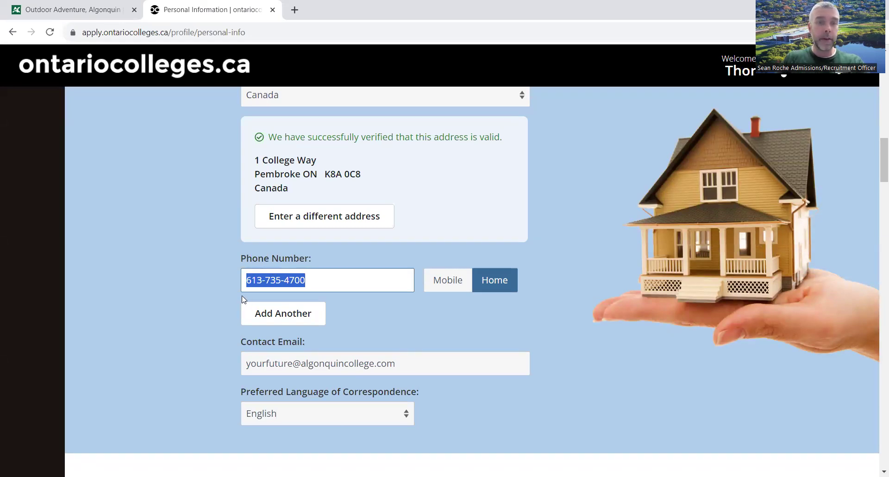
click(191, 283)
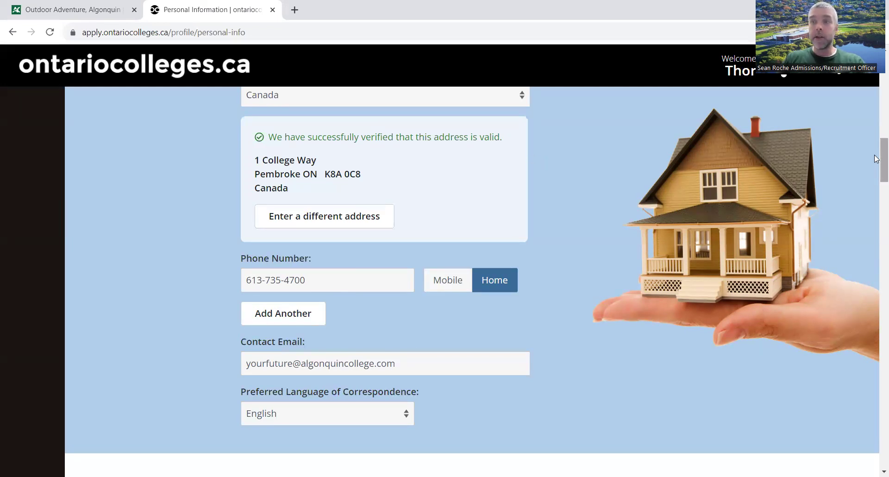
mouse_move(876, 159)
mouse_down()
mouse_move(877, 188)
mouse_move(874, 165)
mouse_up()
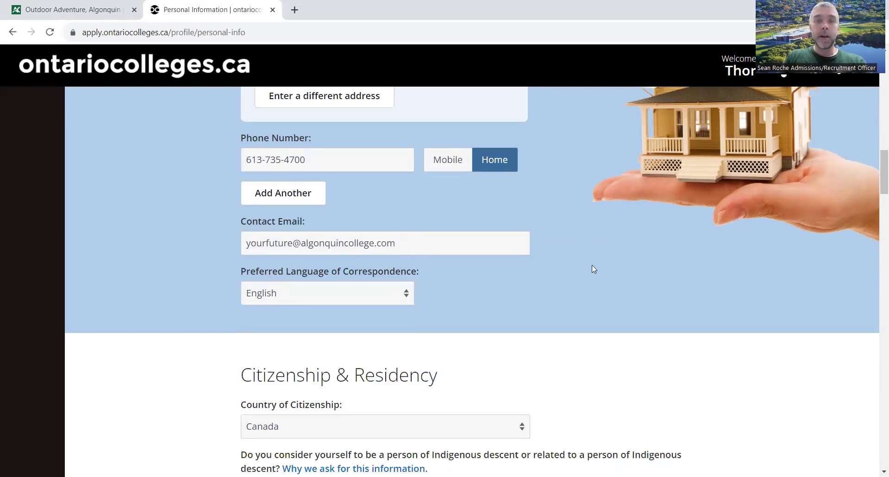
drag(876, 161, 877, 168)
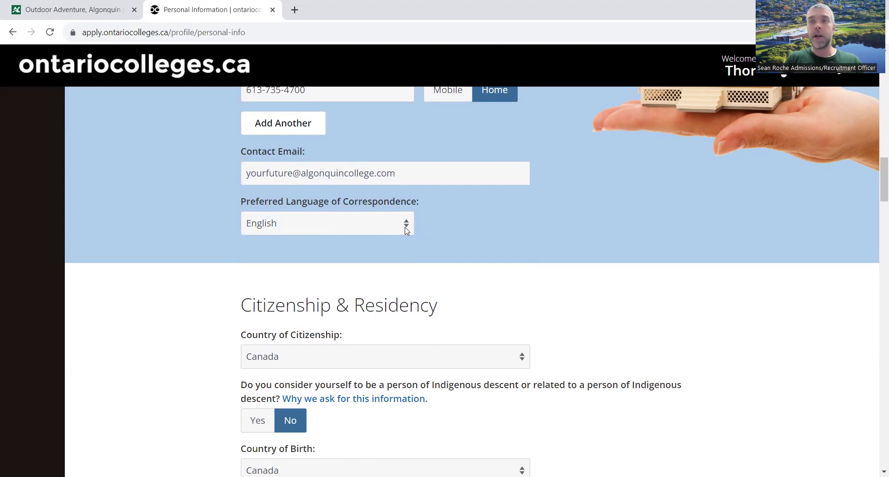
Review the Citizenship & Residency section, including the country of citizenship choices, without changing the answers.
drag(883, 180, 876, 199)
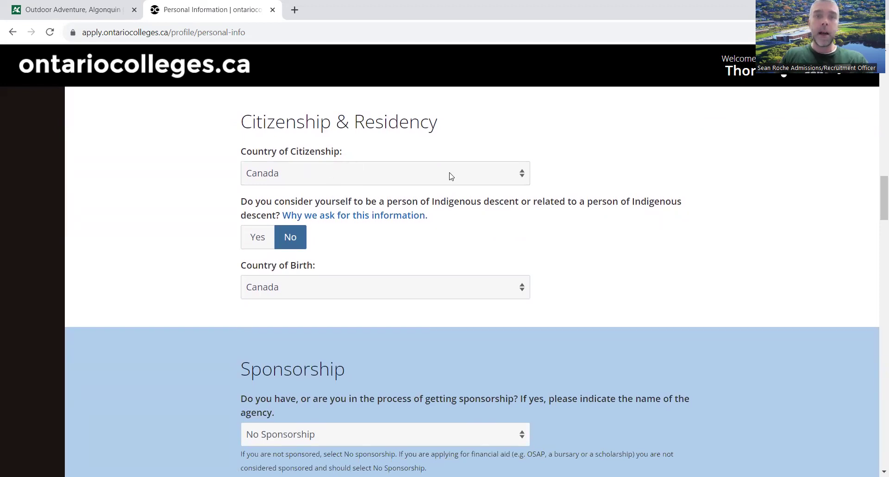
click(526, 178)
click(603, 179)
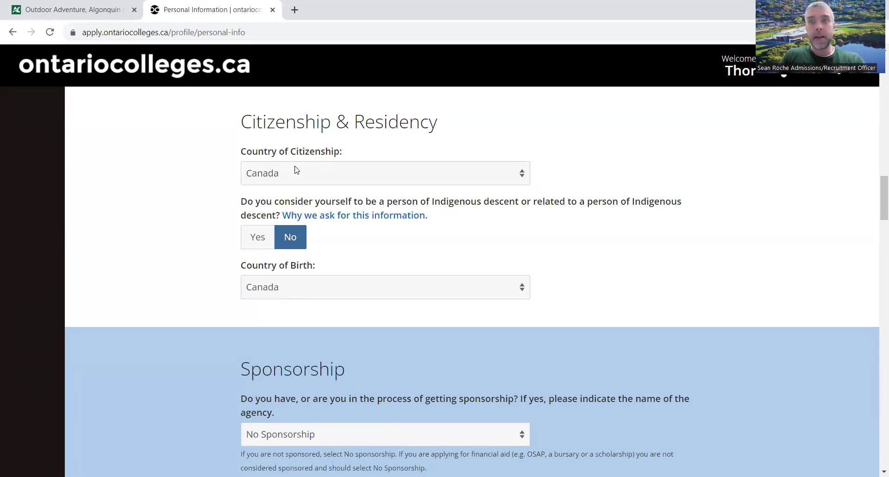
Look through the available sponsorship agencies in the Sponsorship section, keeping No Sponsorship selected.
drag(877, 200, 876, 213)
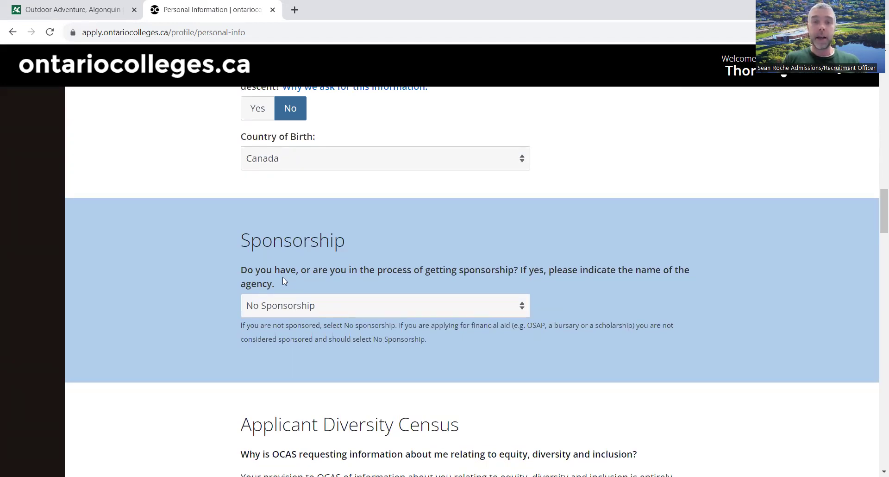
click(297, 313)
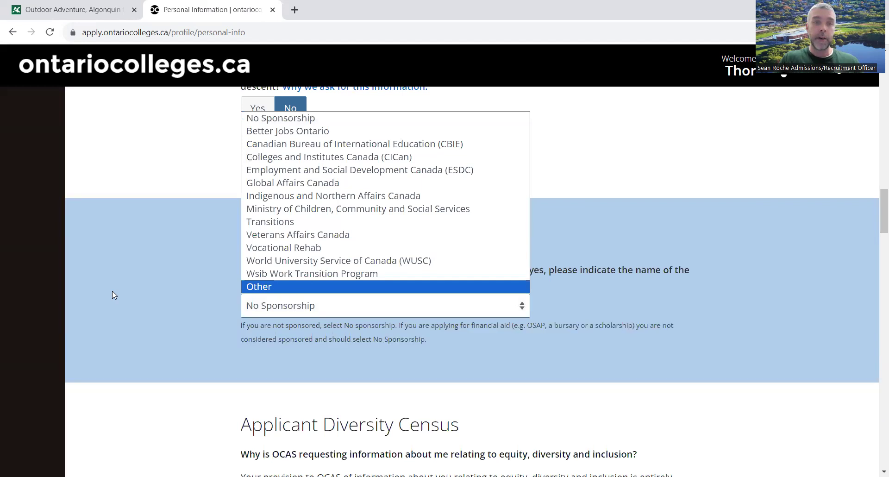
click(126, 291)
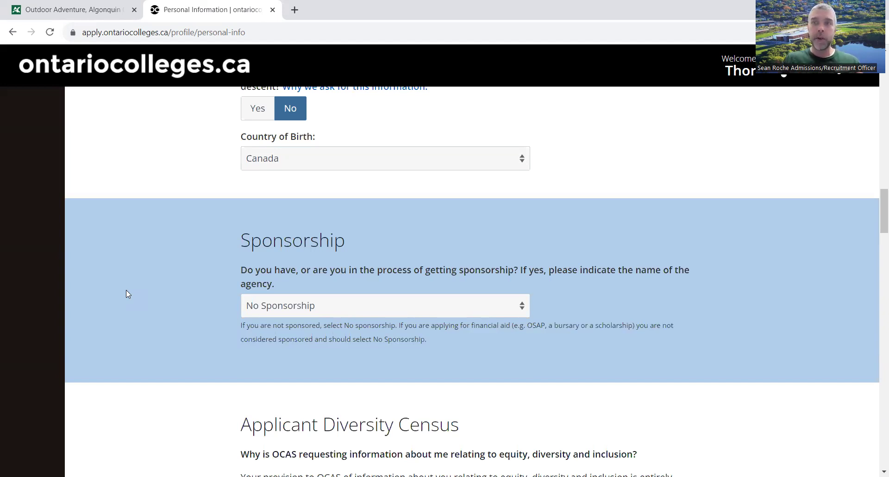
Examine the Applicant Diversity Census introduction and the ethnic group question with its answer options.
drag(876, 206, 877, 238)
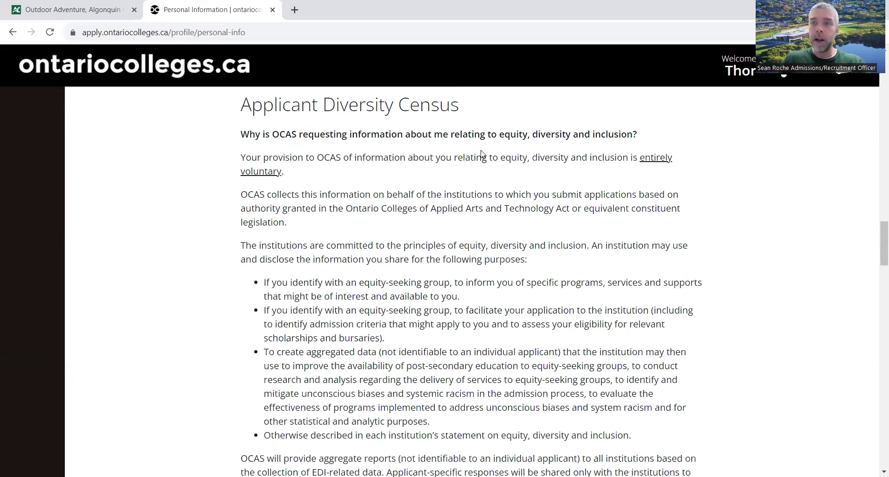
drag(877, 240, 876, 294)
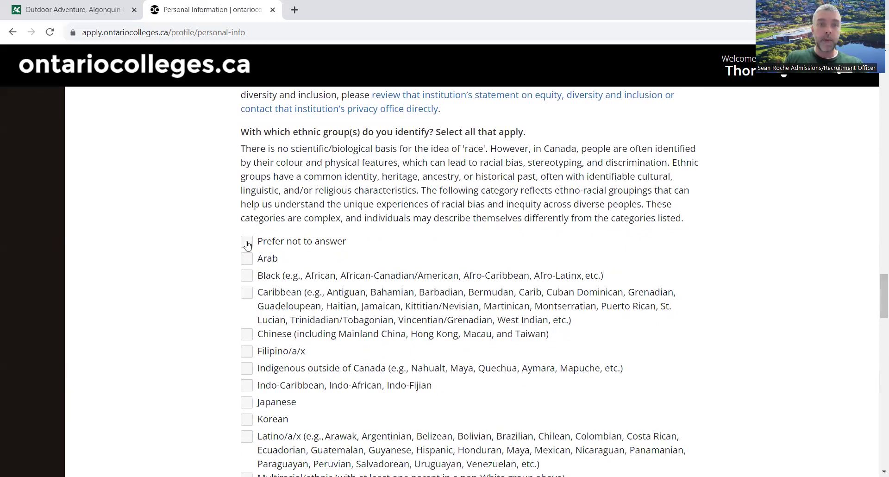
drag(262, 134, 353, 145)
click(704, 236)
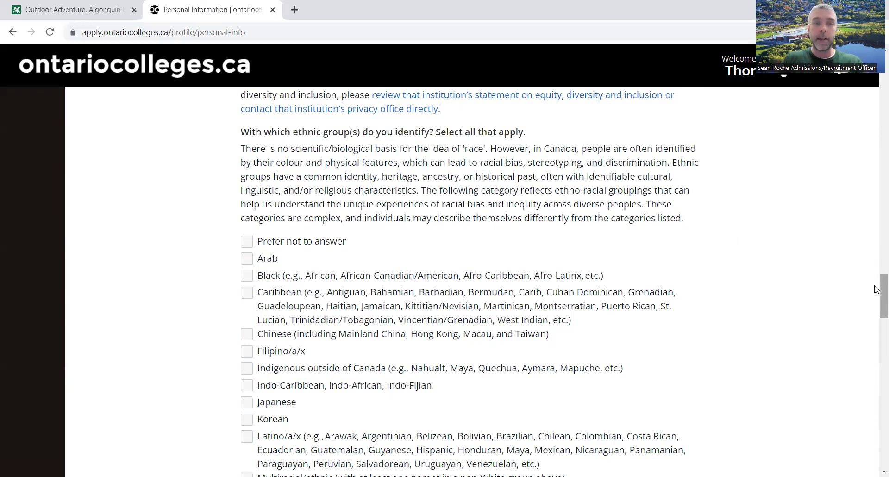
mouse_move(877, 290)
mouse_down()
mouse_move(877, 317)
mouse_move(877, 304)
mouse_up()
scroll(876, 304, down, 3)
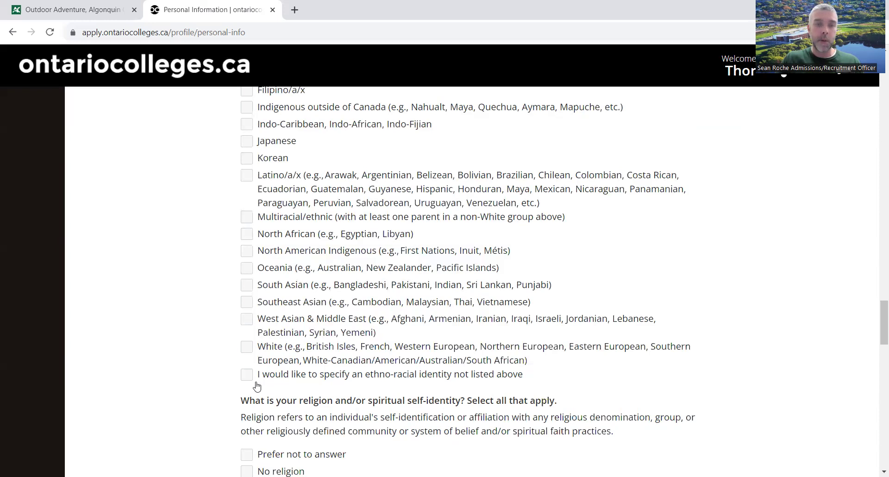
Review the census questions on religion, sexual orientation and disability, plus the Military Connected Learners question.
drag(876, 315, 876, 344)
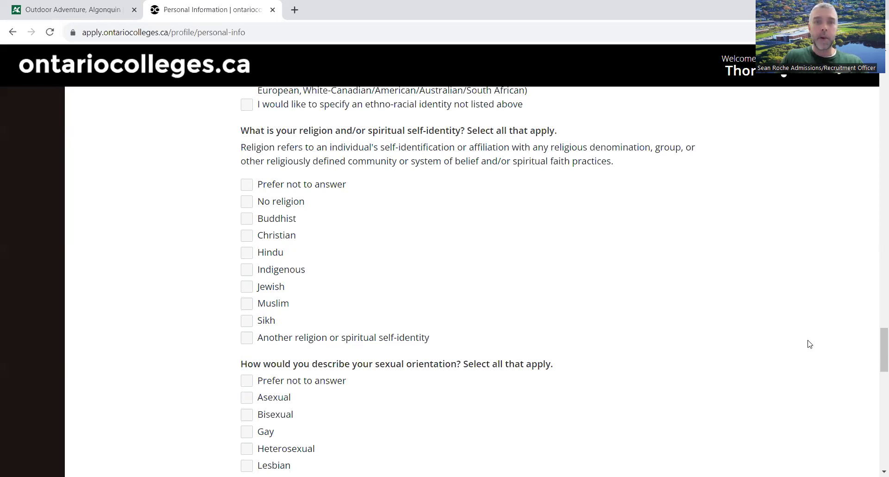
drag(879, 353, 876, 376)
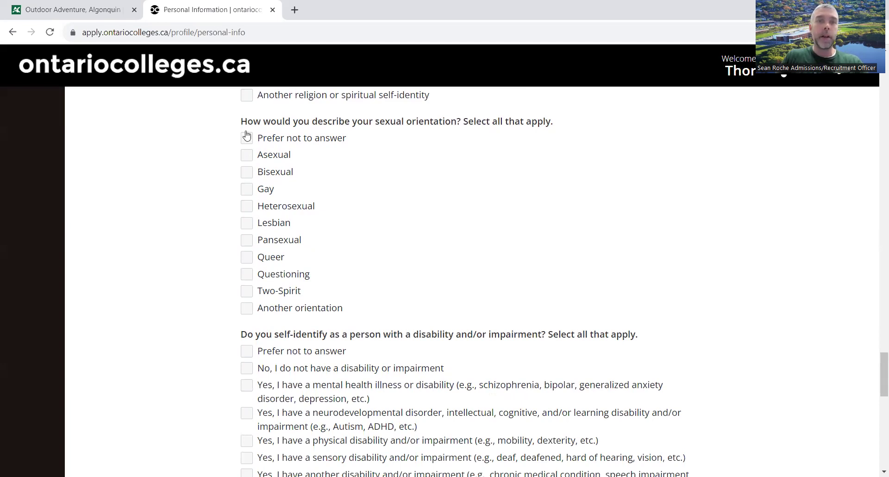
drag(877, 369, 876, 387)
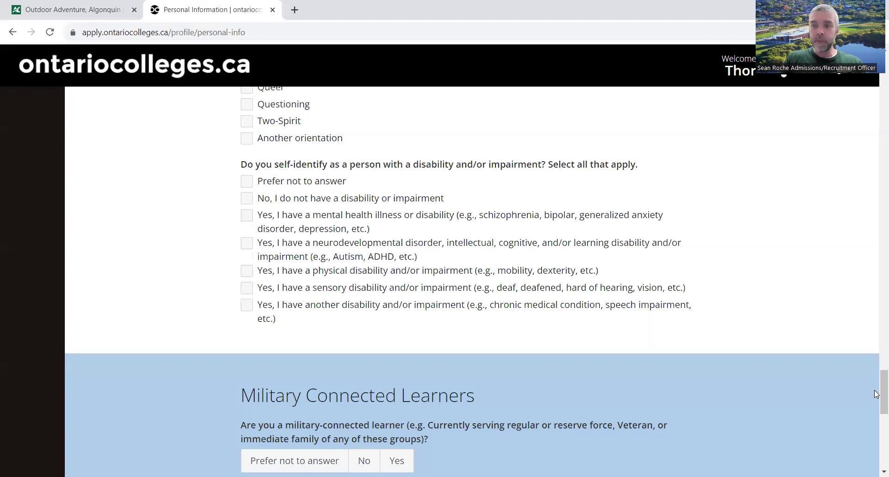
scroll(876, 396, down, 4)
scroll(877, 405, down, 1)
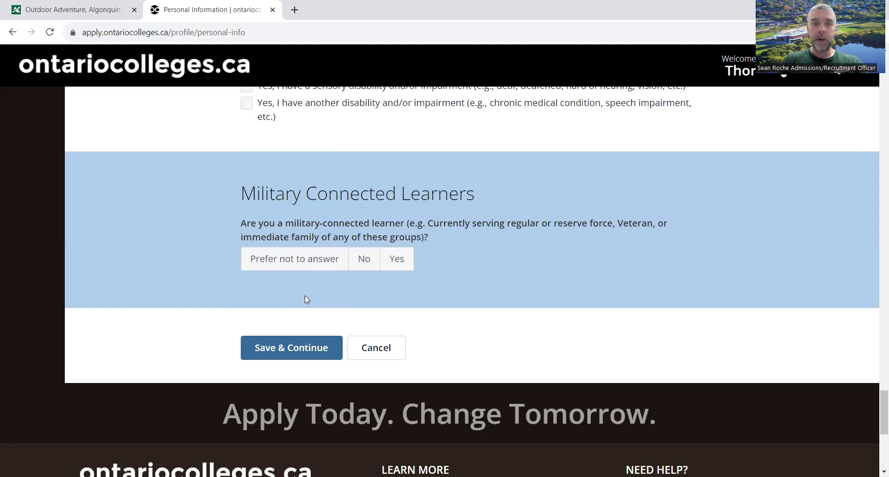
Try to save the personal information, and answer the ethnic group and religion questions with Prefer not to answer.
click(275, 350)
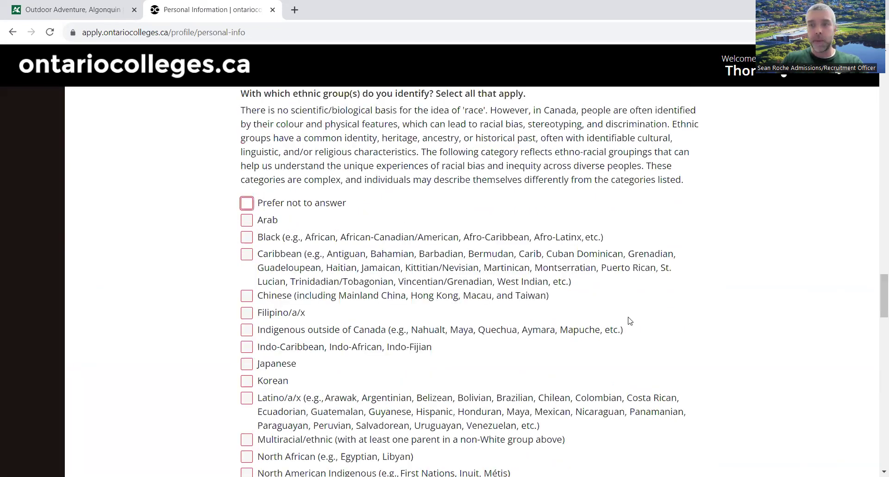
click(247, 203)
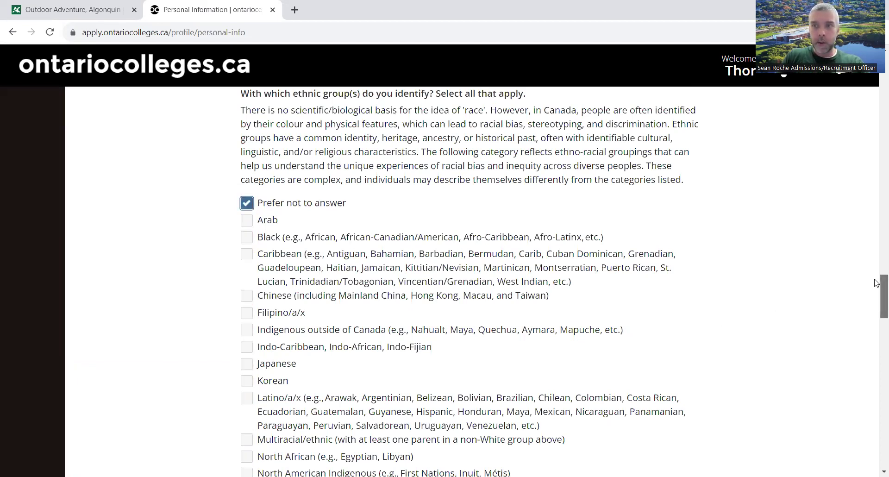
scroll(875, 281, down, 8)
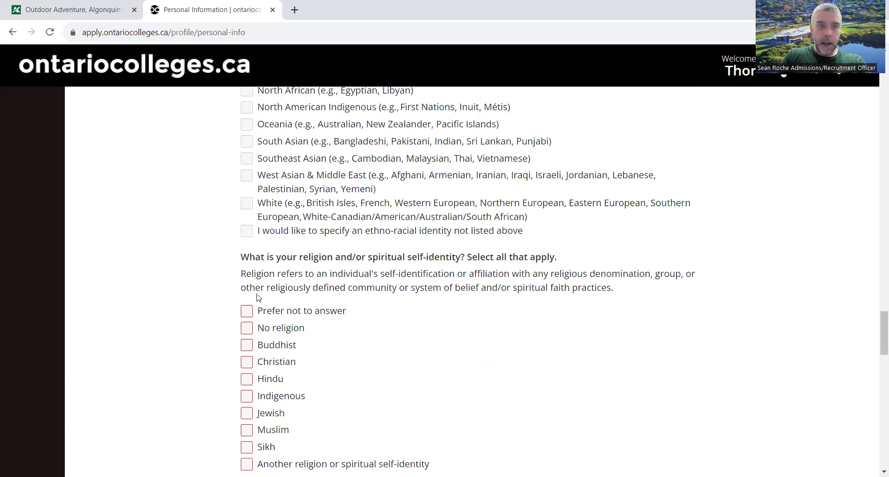
click(246, 311)
Answer the sexual orientation and disability questions with Prefer not to answer.
scroll(877, 351, down, 3)
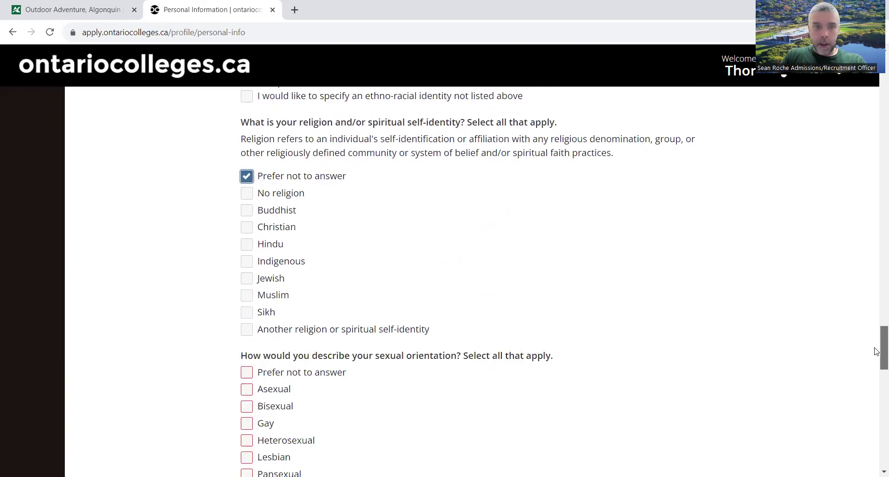
scroll(876, 351, down, 3)
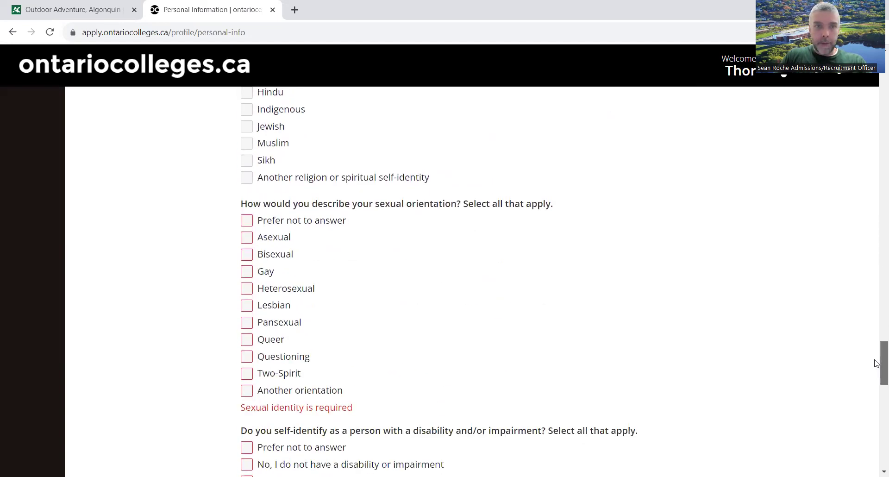
click(245, 222)
scroll(876, 354, down, 4)
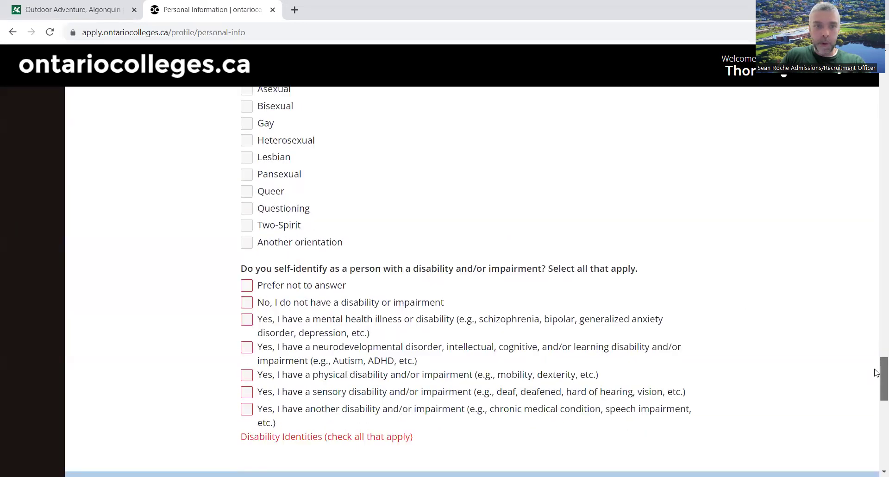
click(247, 231)
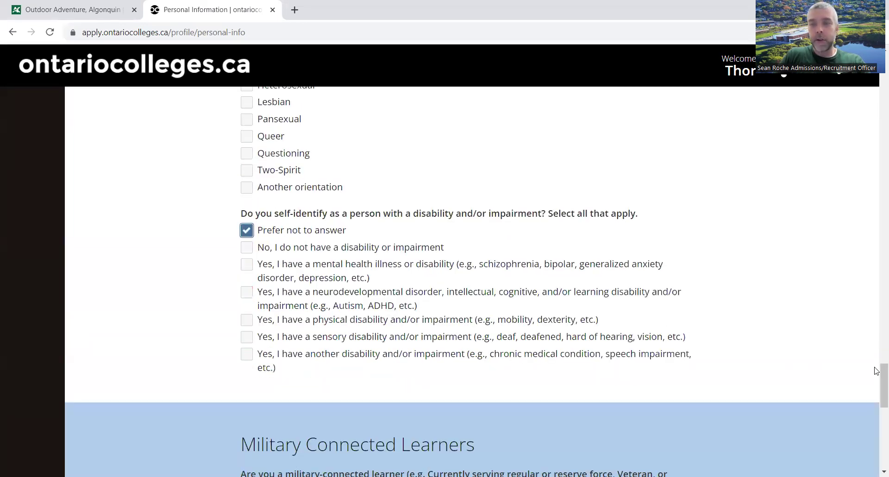
Answer the military-connected learner question with Prefer not to answer and save the personal information.
scroll(877, 396, down, 4)
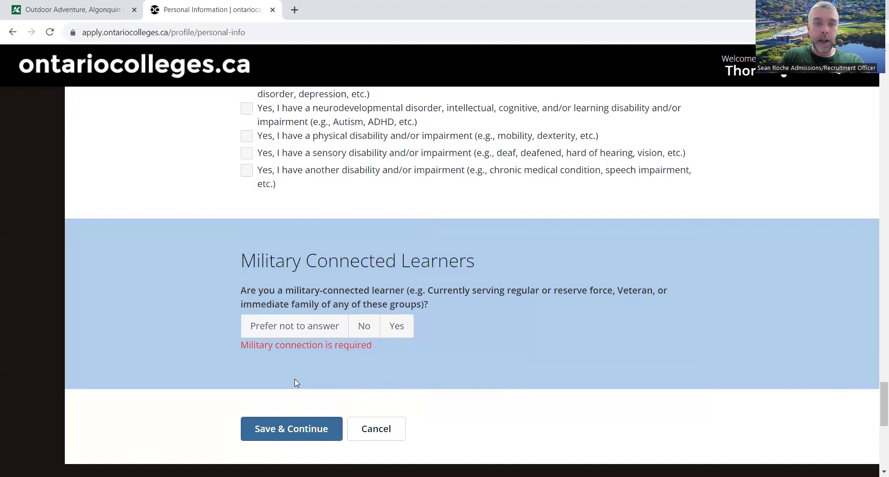
click(320, 427)
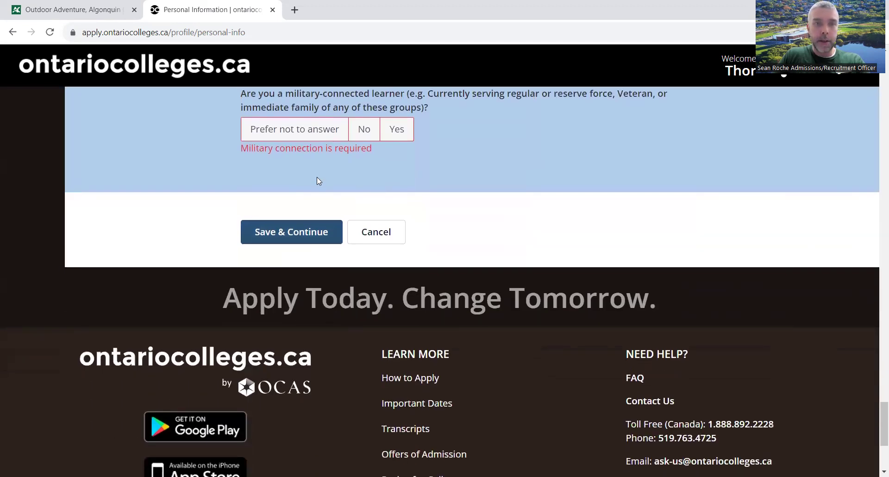
click(302, 129)
click(280, 219)
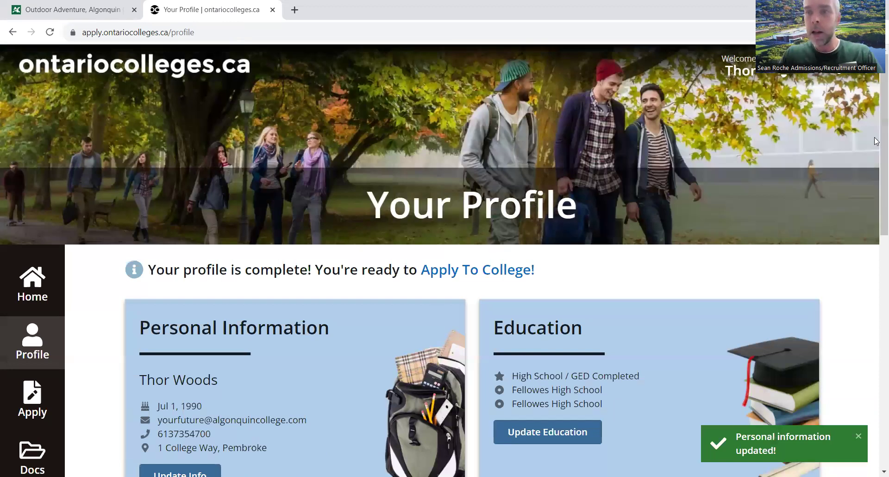
Open the profile's Education section and review the education status answers and the self-declared education records.
scroll(877, 166, down, 2)
scroll(876, 165, down, 2)
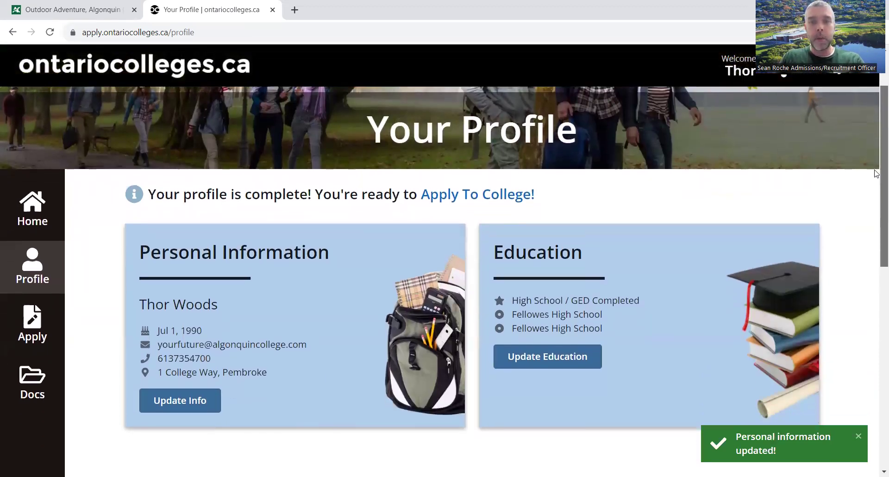
click(537, 331)
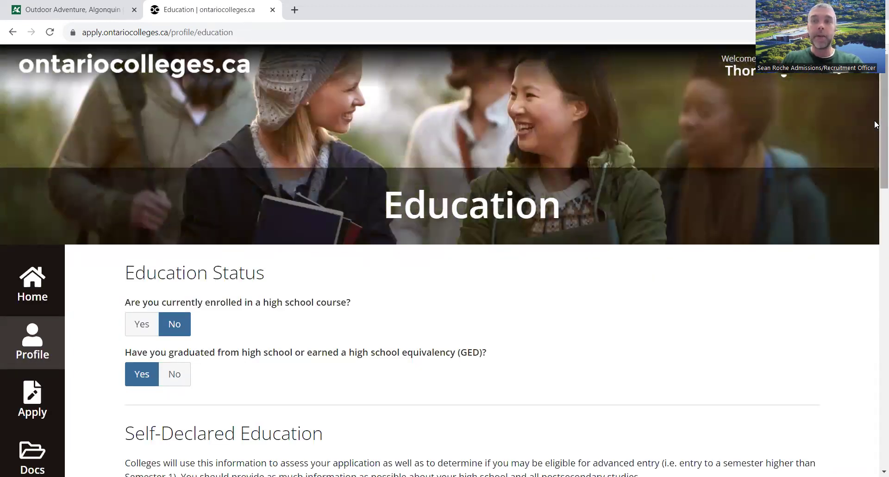
scroll(876, 153, down, 3)
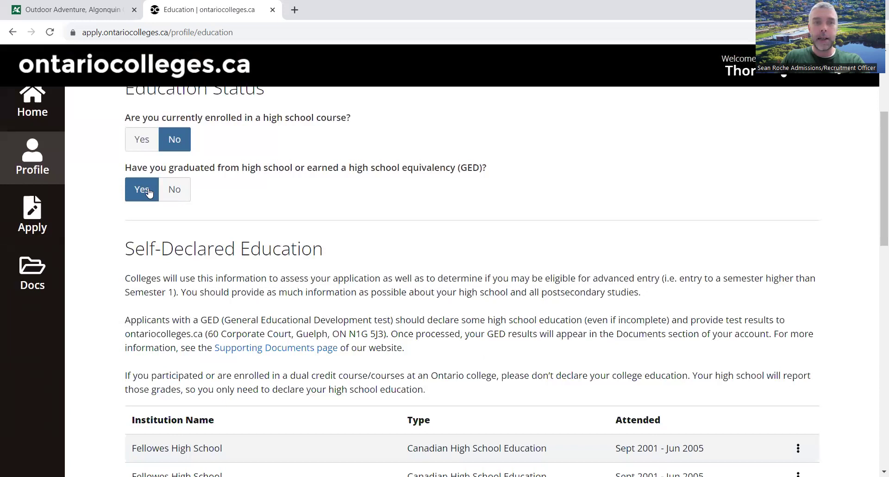
scroll(876, 217, down, 2)
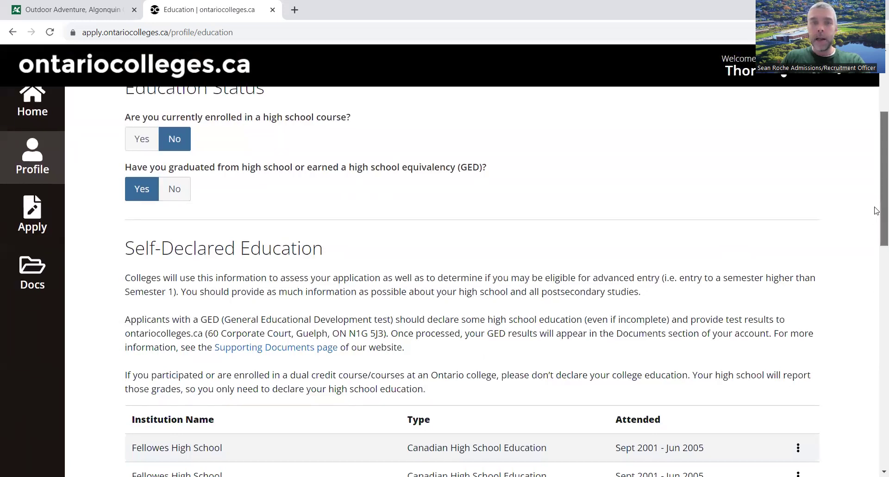
scroll(877, 241, down, 2)
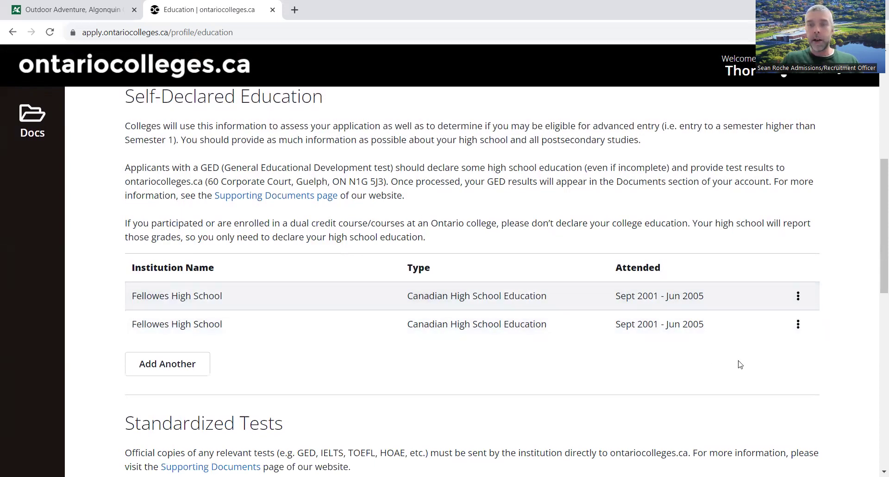
Open the first Fellowes High School education record for editing and review its school details.
click(798, 297)
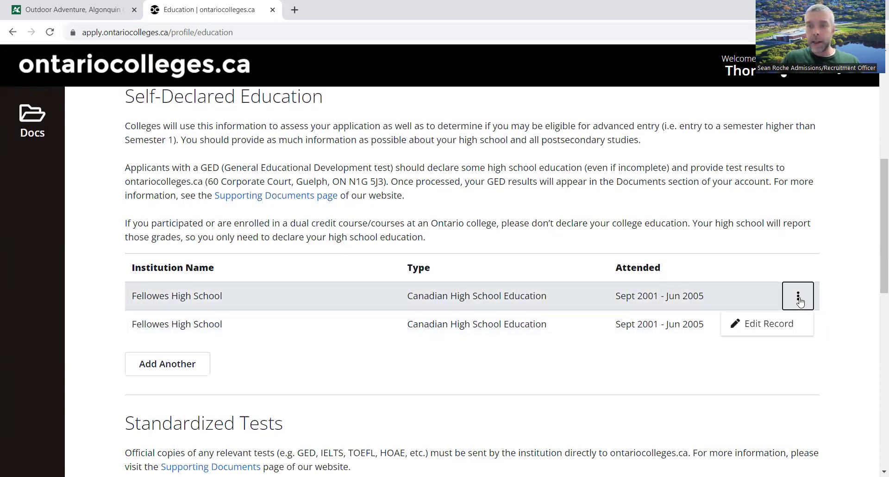
click(774, 331)
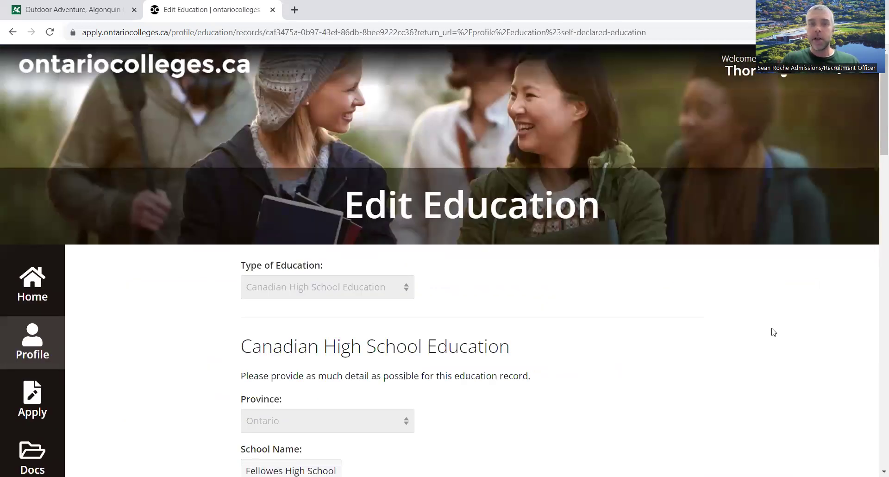
scroll(876, 94, down, 2)
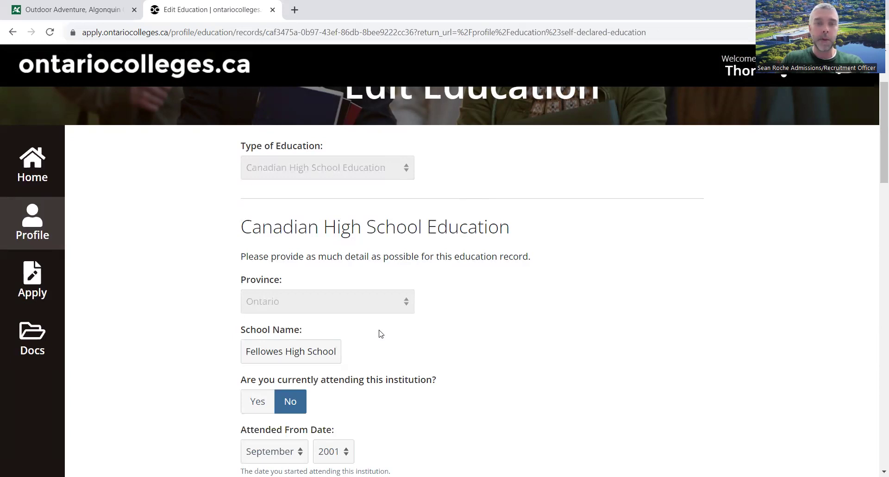
Review the high school record's attendance dates, last grade, graduation, OEN, student number and name fields, and save the record.
drag(875, 163, 876, 188)
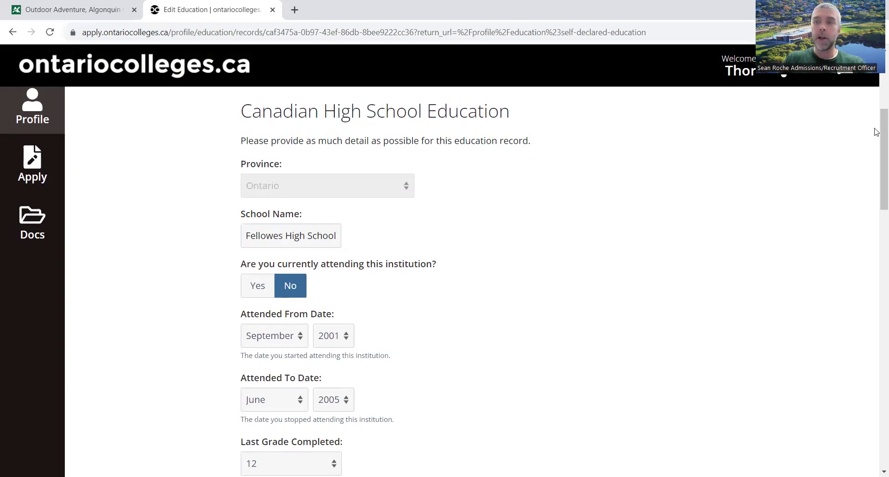
drag(878, 135, 877, 181)
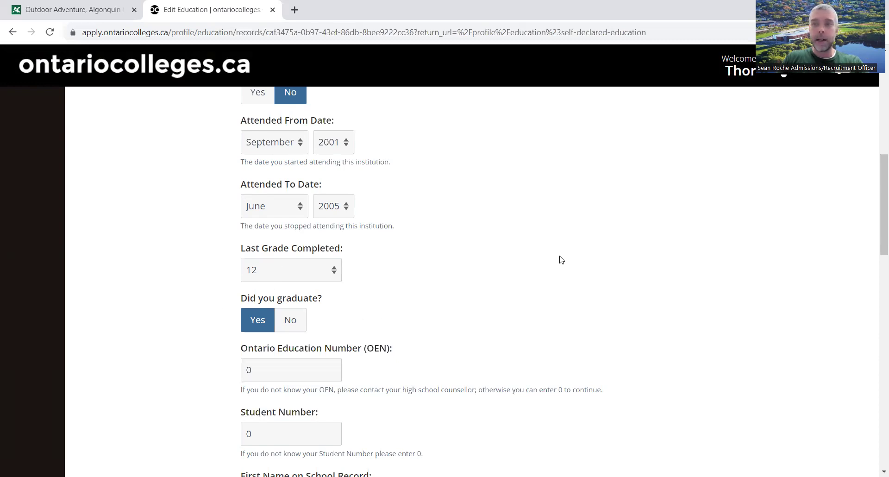
scroll(873, 234, down, 2)
scroll(876, 237, down, 2)
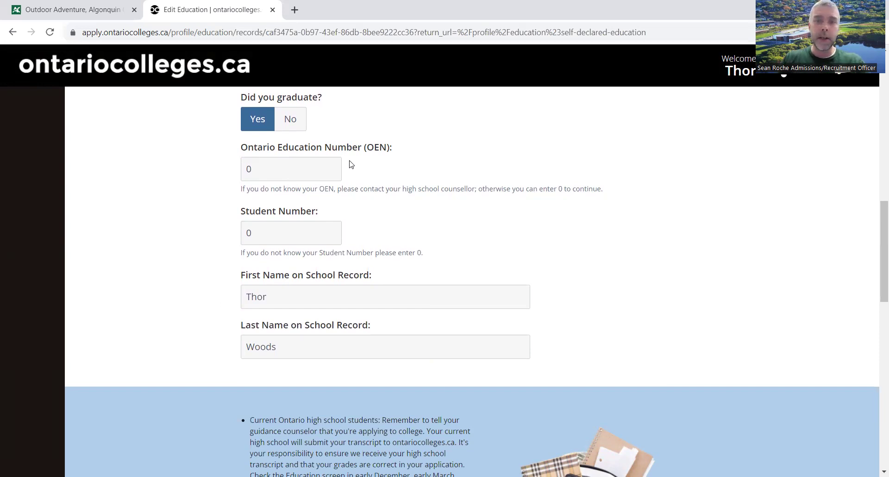
click(269, 169)
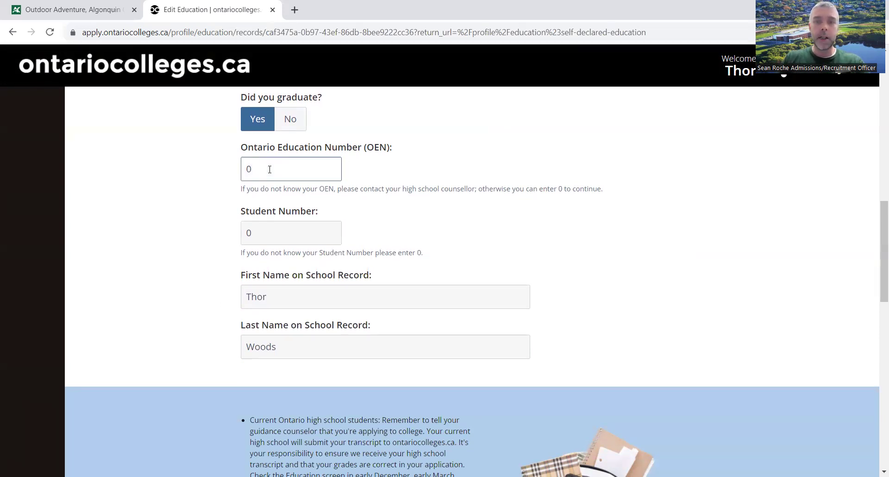
click(303, 232)
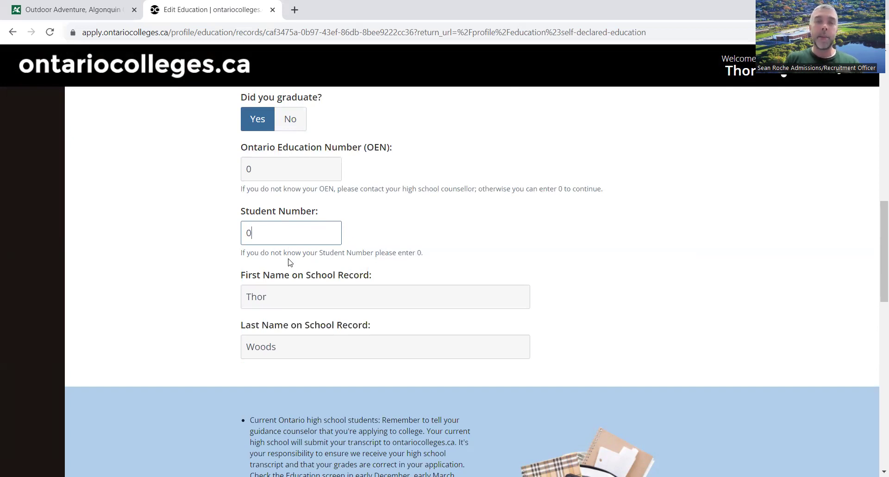
click(289, 301)
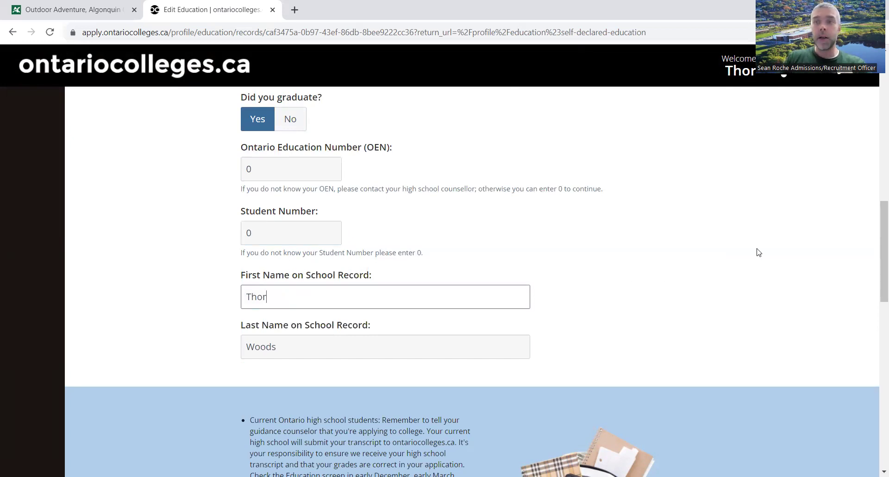
drag(877, 225, 876, 314)
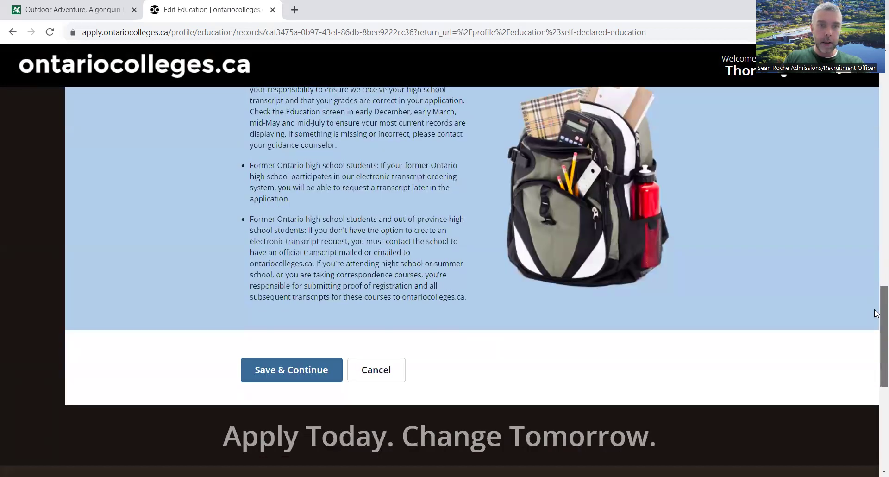
click(321, 369)
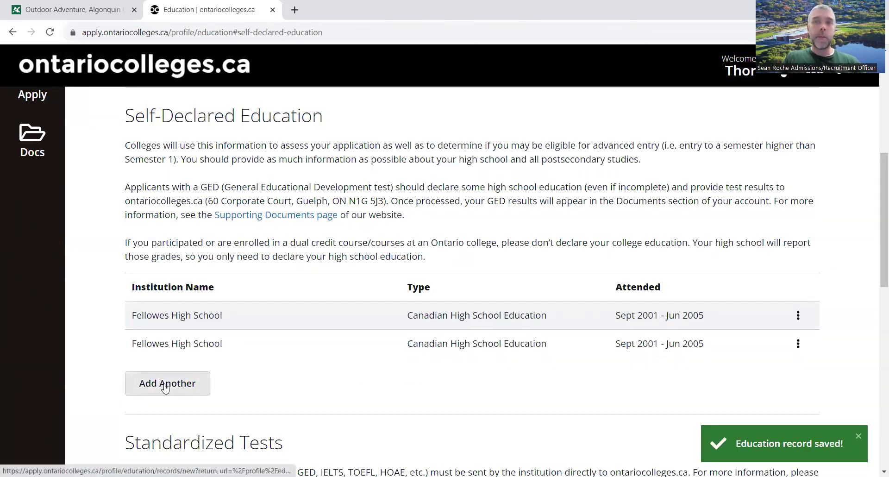
Add another self-declared education record with the type Canadian College Education.
click(166, 388)
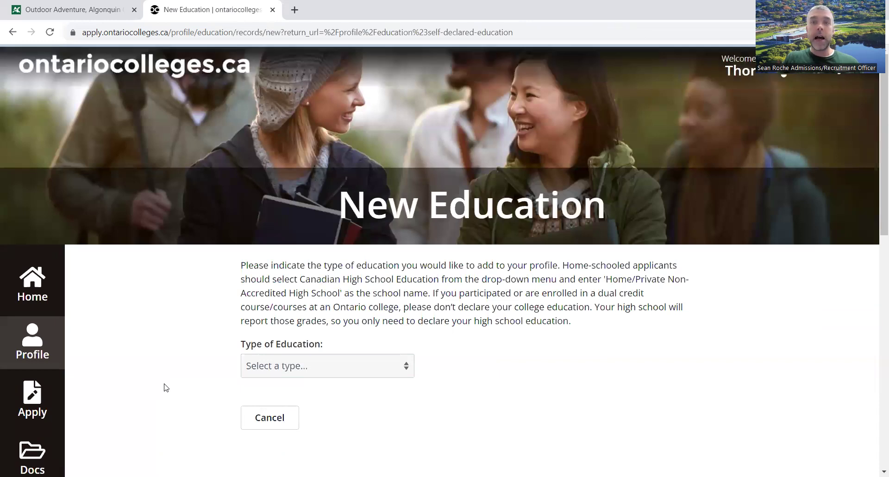
scroll(876, 166, down, 3)
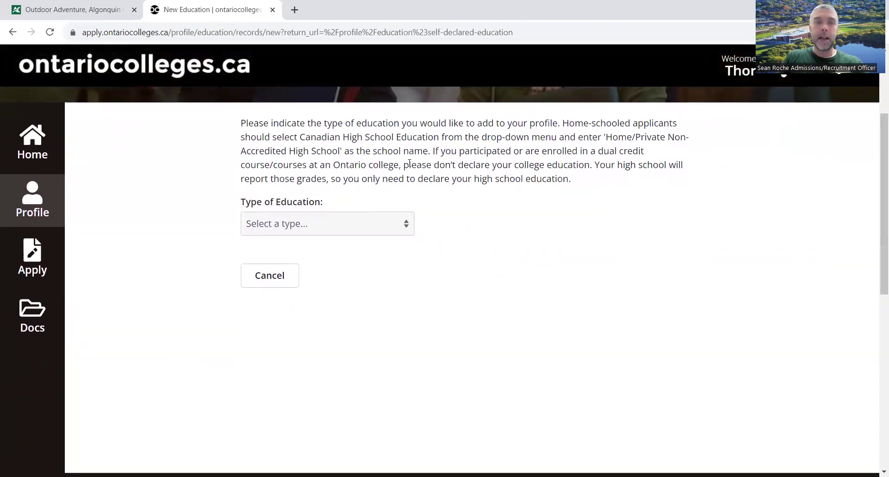
click(378, 230)
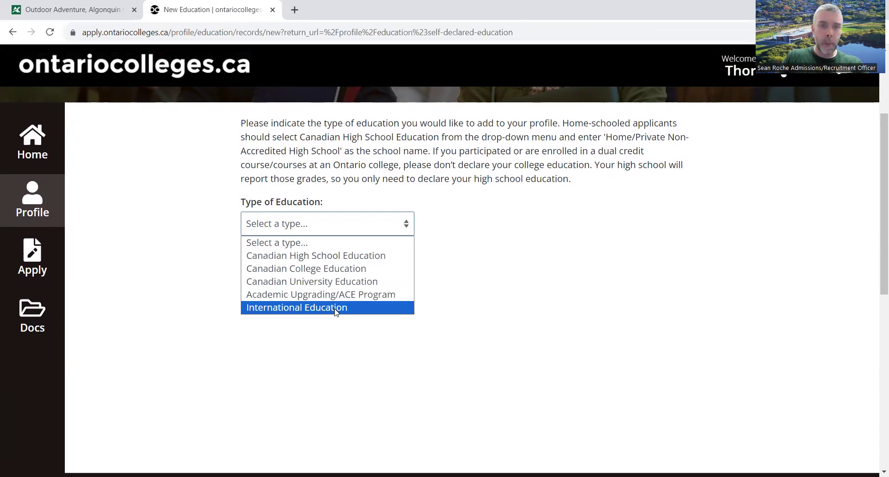
click(291, 268)
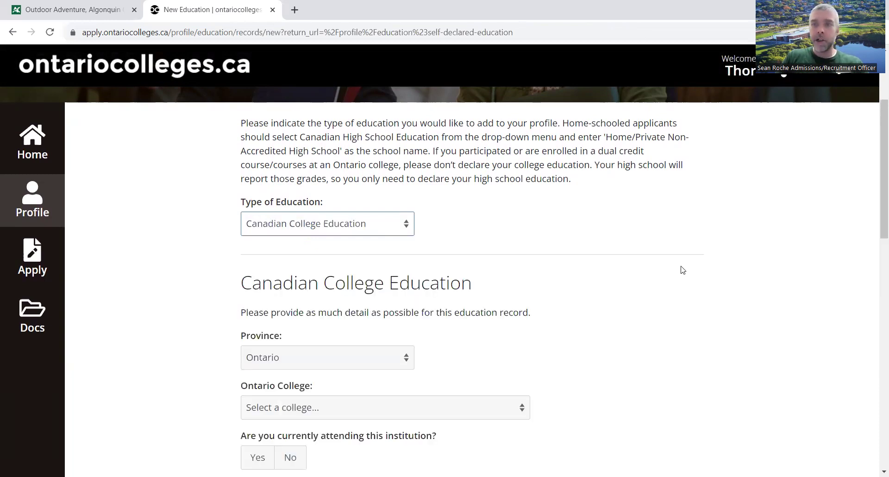
Set the college record's province to Ontario and the Ontario college to Algonquin.
scroll(877, 210, down, 1)
scroll(875, 220, down, 3)
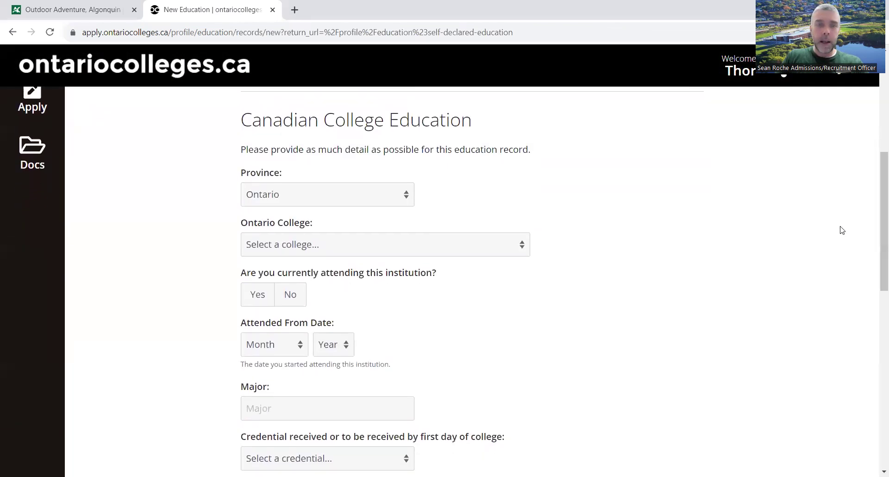
click(381, 194)
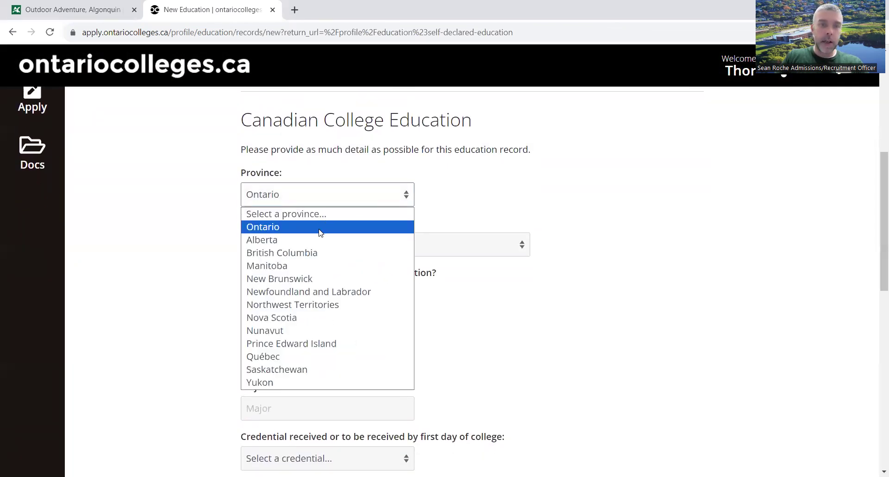
click(316, 231)
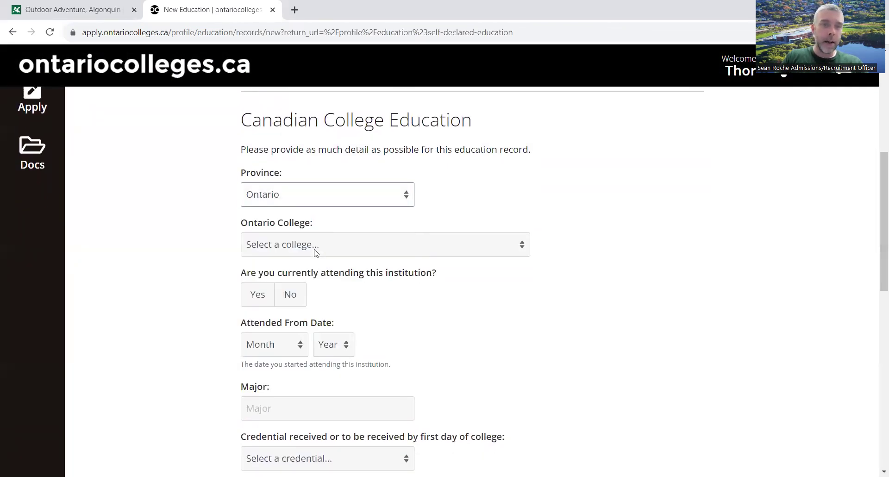
click(315, 250)
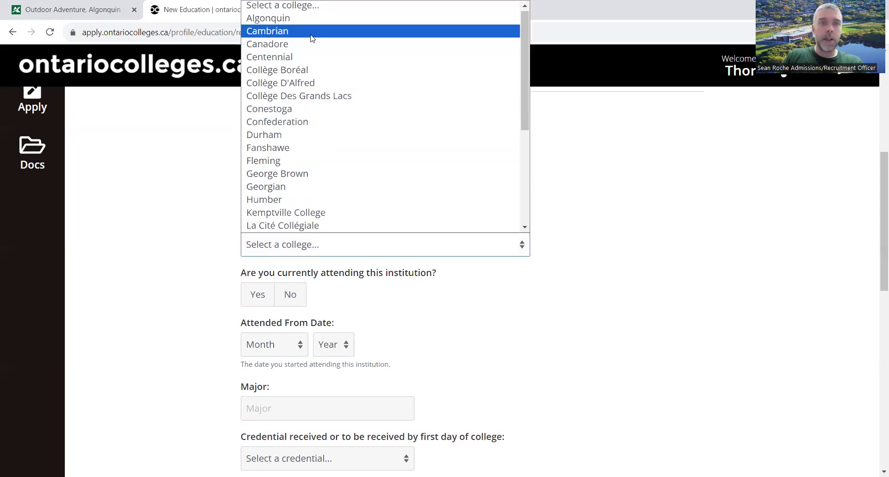
scroll(313, 213, down, 1)
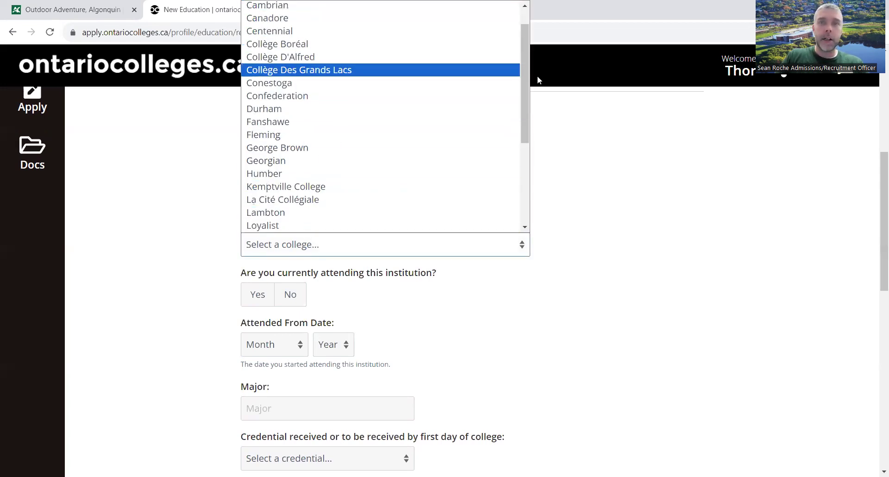
drag(527, 88, 525, 59)
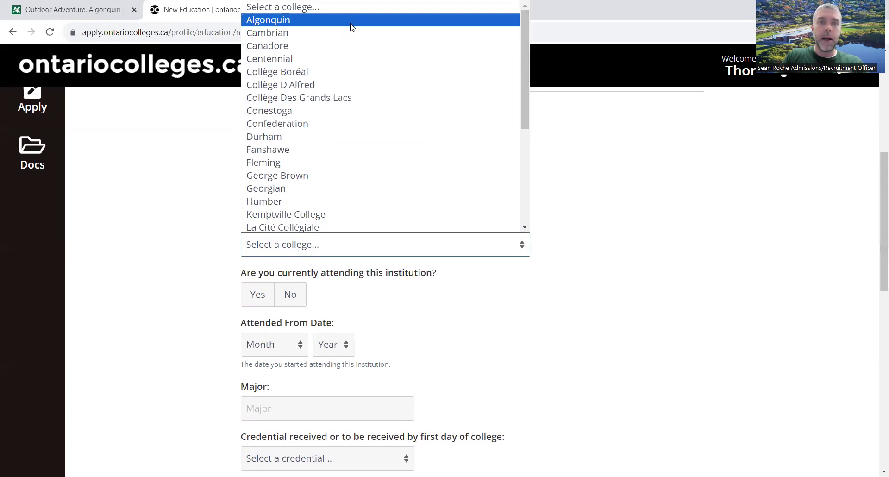
click(351, 22)
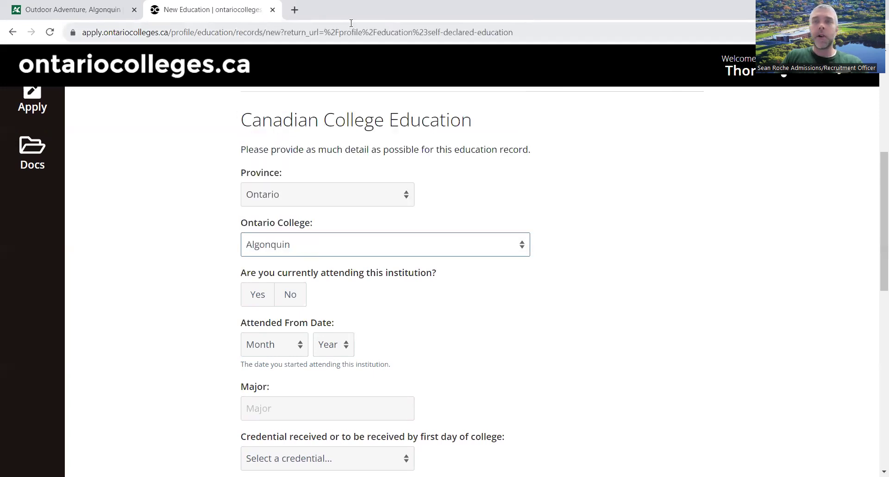
Answer No to currently attending the institution and set the attended-from date to September 2011.
click(246, 301)
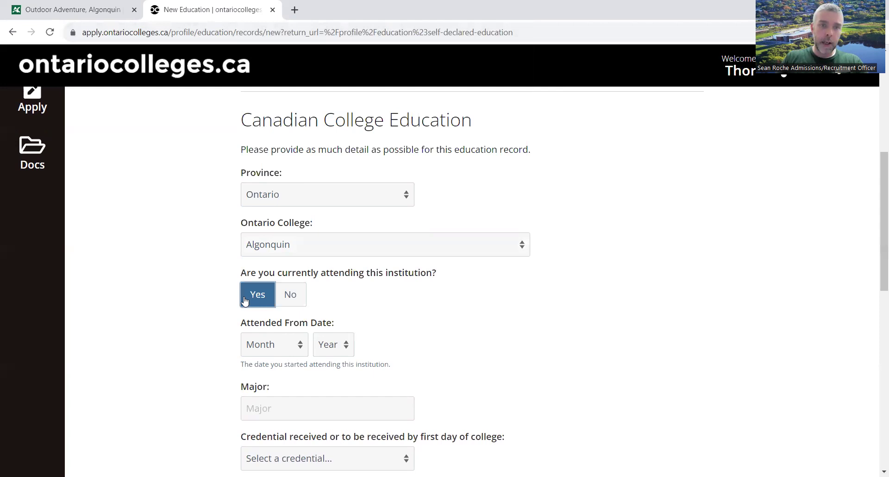
click(290, 300)
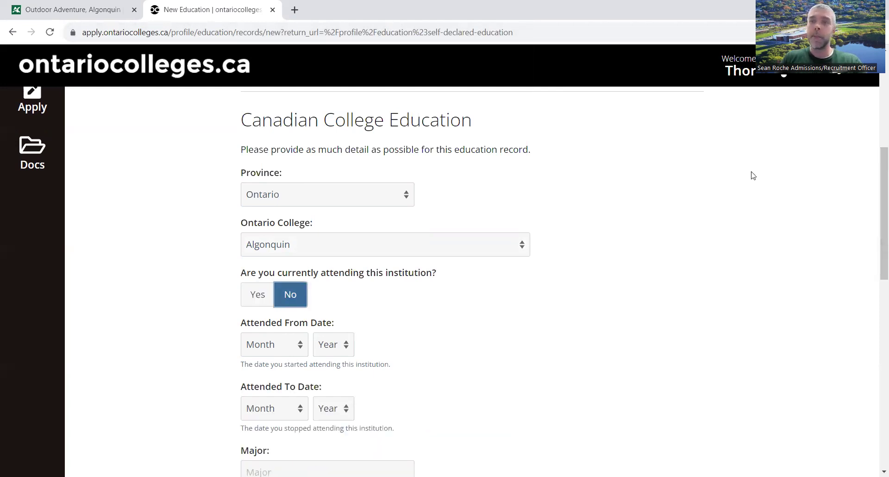
drag(877, 222, 877, 259)
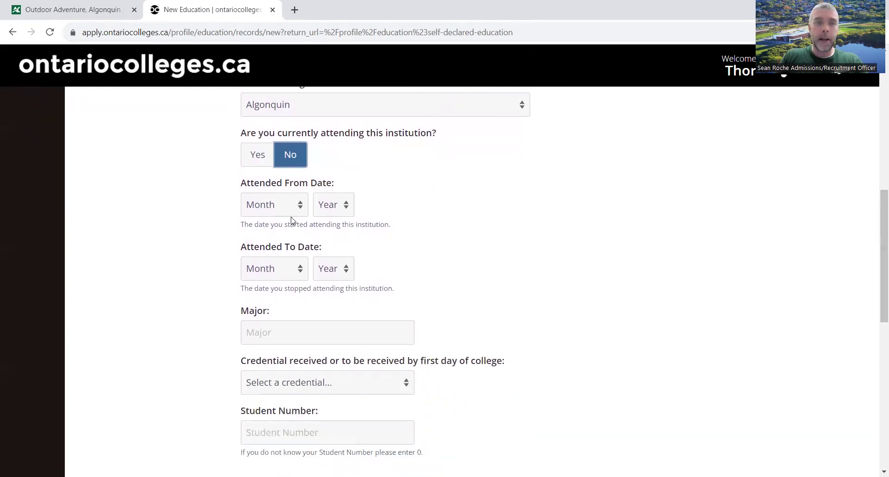
click(273, 204)
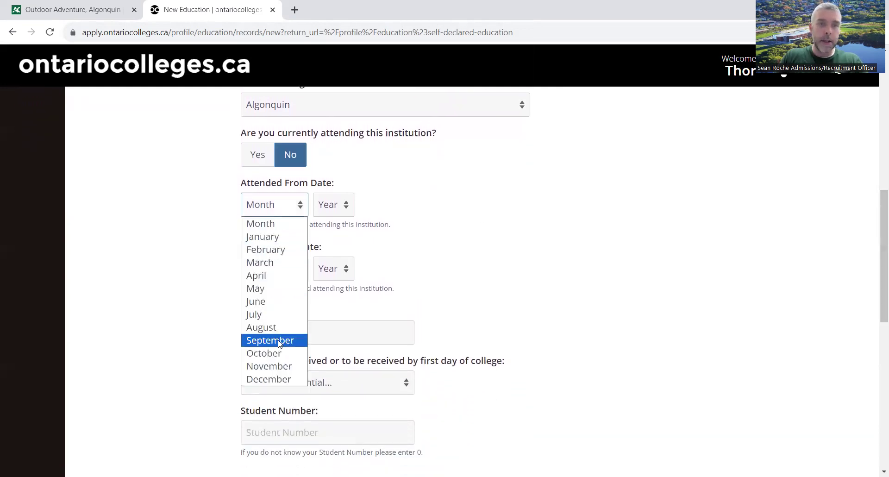
click(268, 341)
click(340, 207)
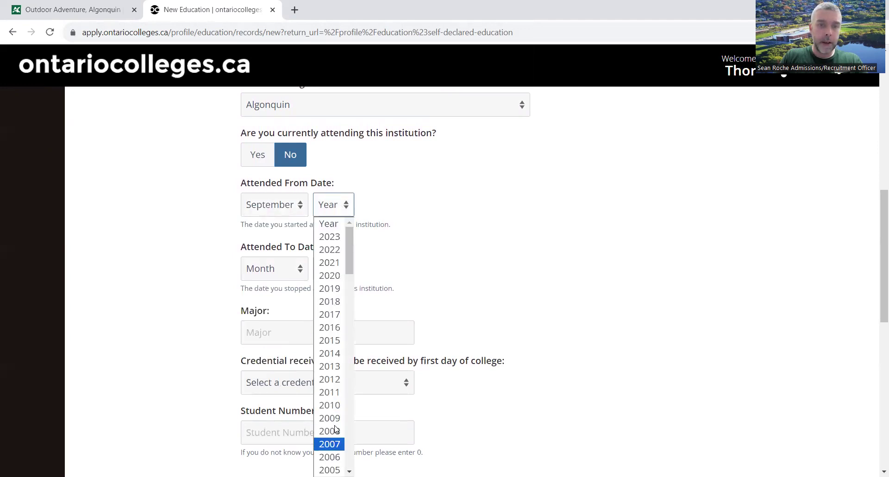
click(336, 393)
Set the college record's attended-to date to December 2012.
click(278, 277)
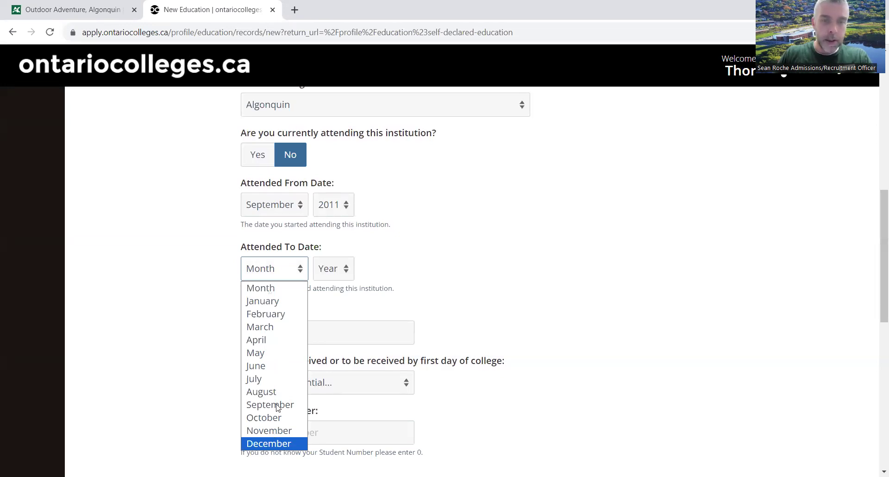
key(Return)
click(334, 269)
key(Down)
key(Down)
key(Down)
key(Return)
Enter Business as the major and choose Diploma as the credential received.
click(265, 336)
text(Business)
click(306, 400)
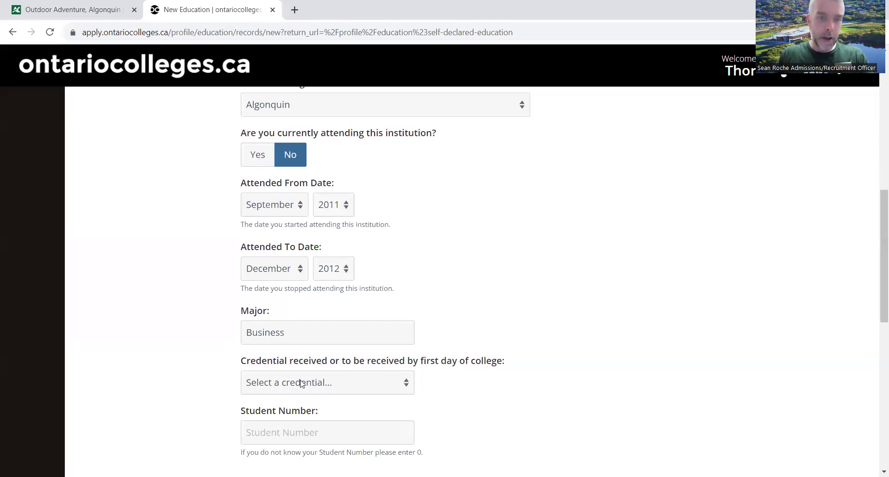
click(301, 383)
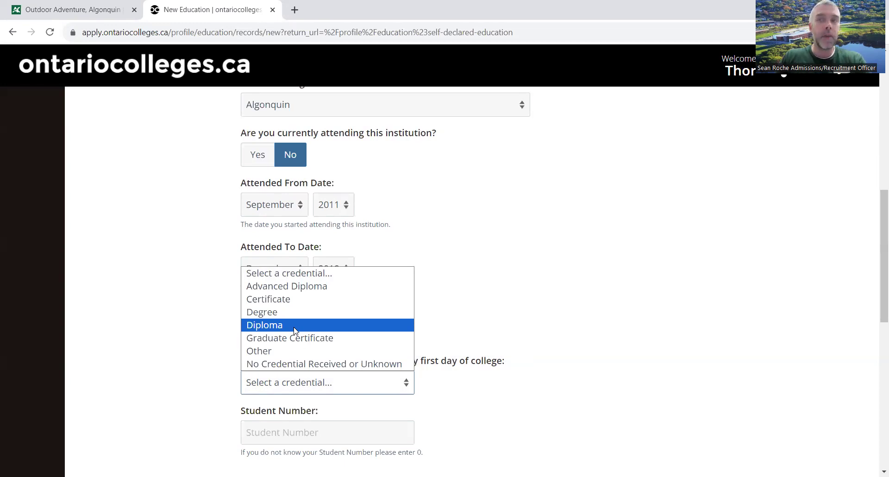
click(294, 331)
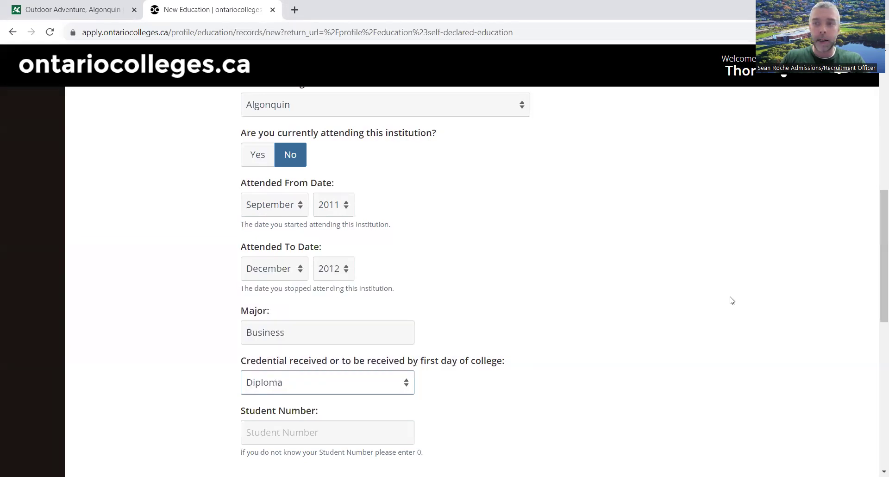
Enter 0 for the unknown student number and save the college education record.
scroll(876, 230, down, 4)
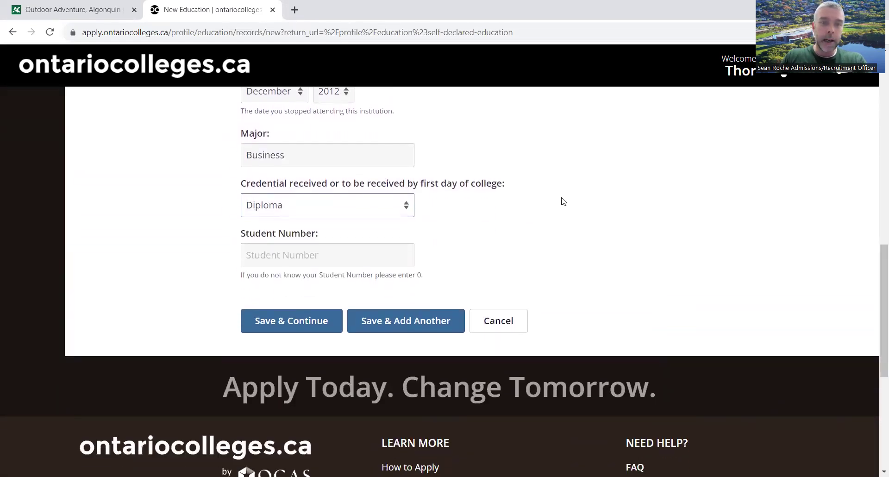
click(263, 257)
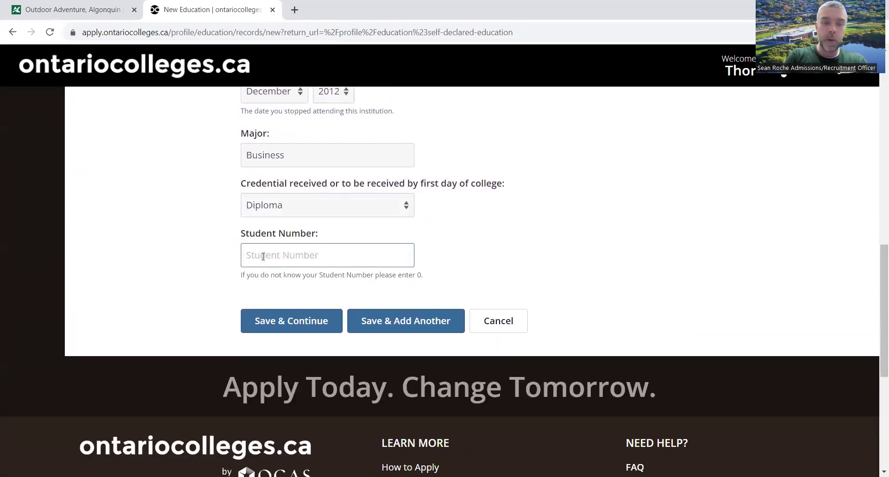
text(0)
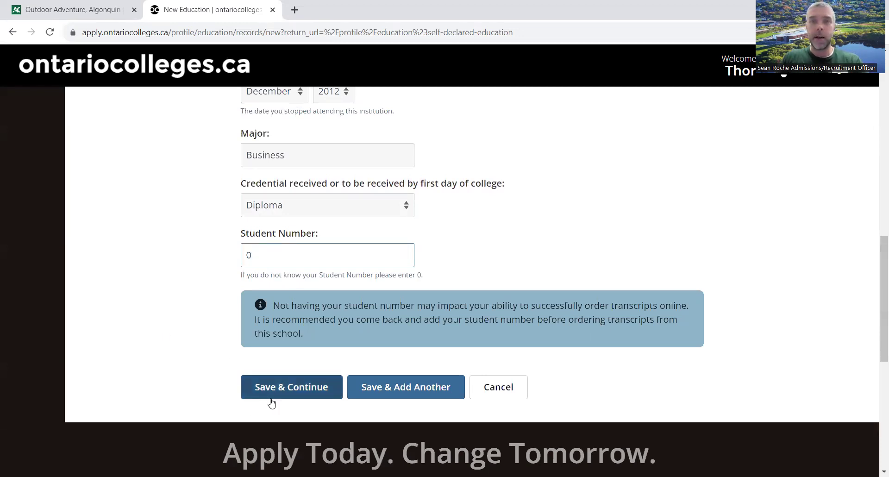
click(308, 391)
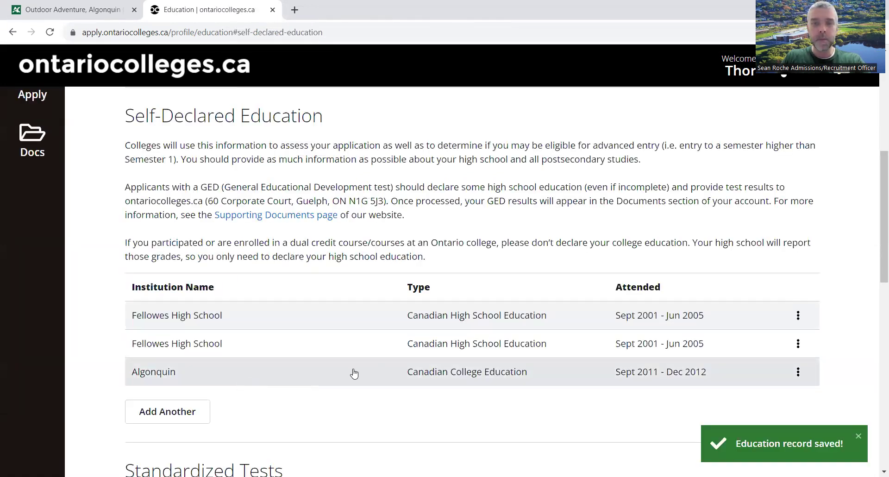
Review the Standardized Tests section, return to the profile overview and open the Your Applications page.
drag(876, 211, 877, 282)
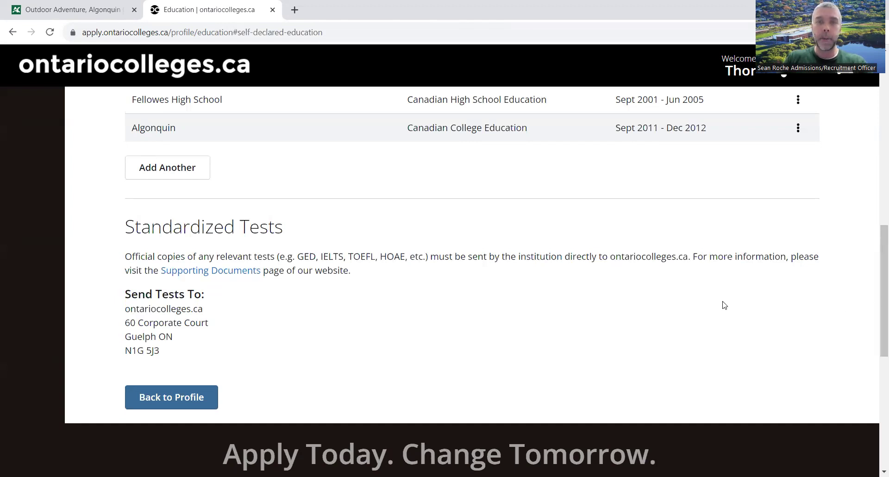
click(159, 403)
drag(876, 113, 875, 173)
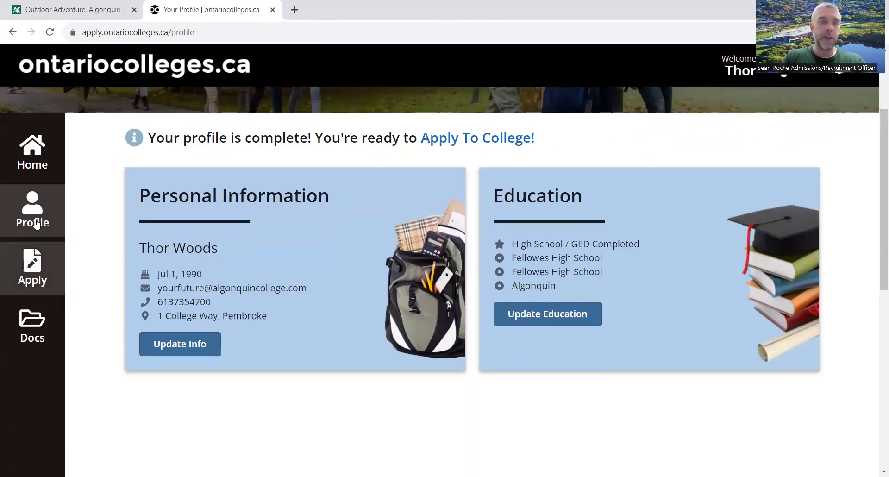
click(33, 264)
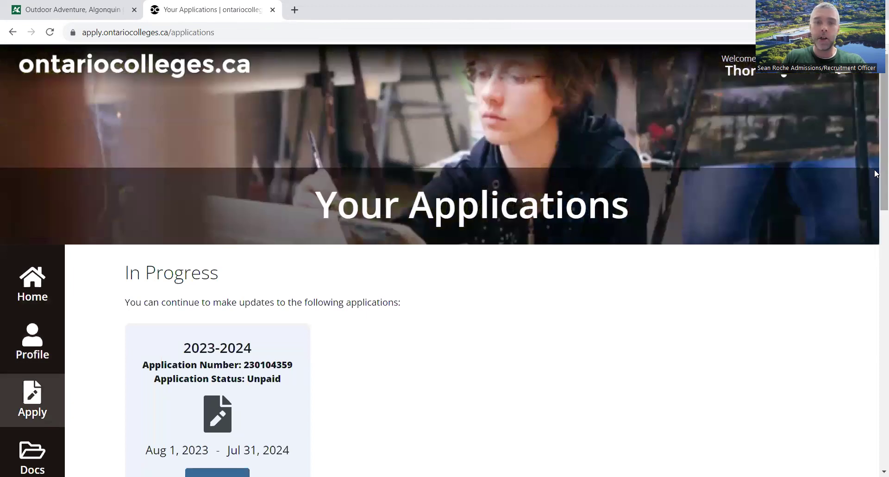
Compare the dates of the available application periods and start a new 2024-2025 application.
scroll(875, 254, down, 6)
scroll(876, 218, up, 1)
scroll(876, 250, down, 4)
drag(877, 283, 876, 234)
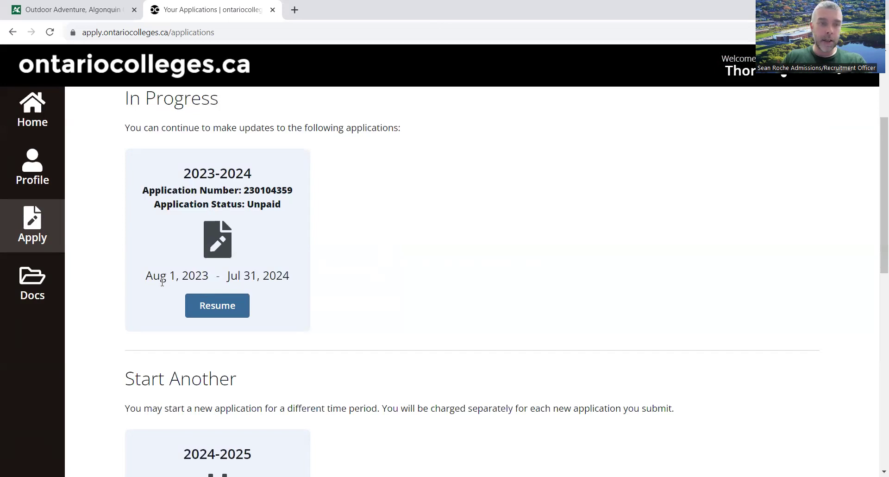
drag(149, 275, 292, 277)
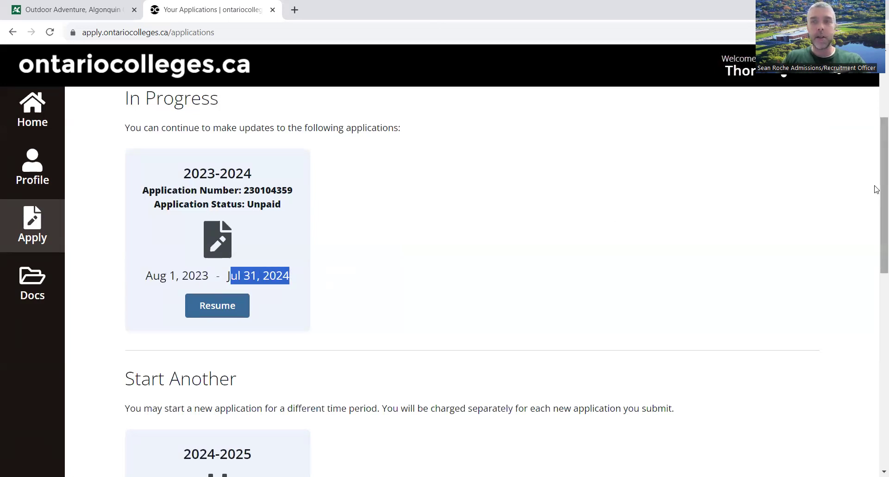
drag(875, 178, 877, 254)
scroll(877, 256, down, 1)
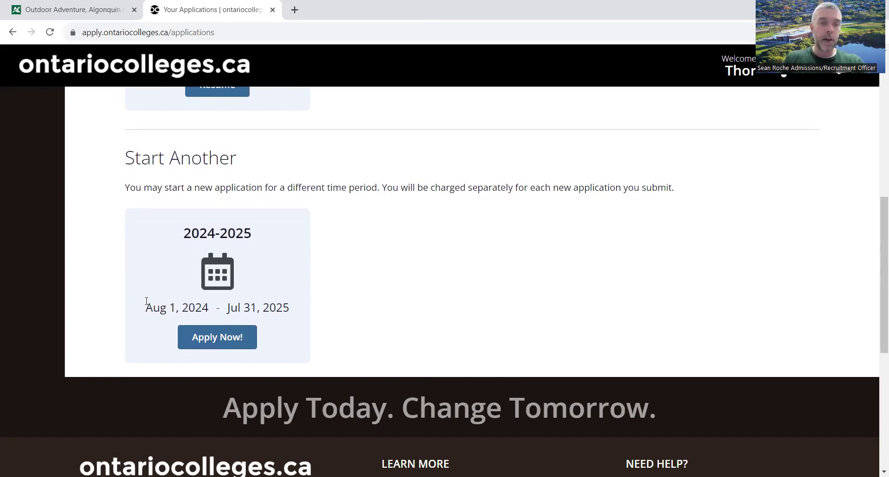
triple_click(184, 310)
drag(226, 308, 298, 312)
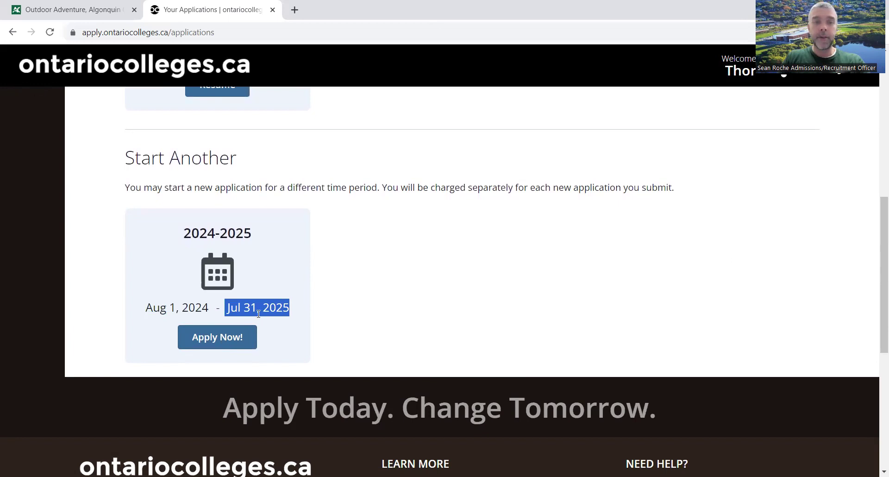
click(223, 342)
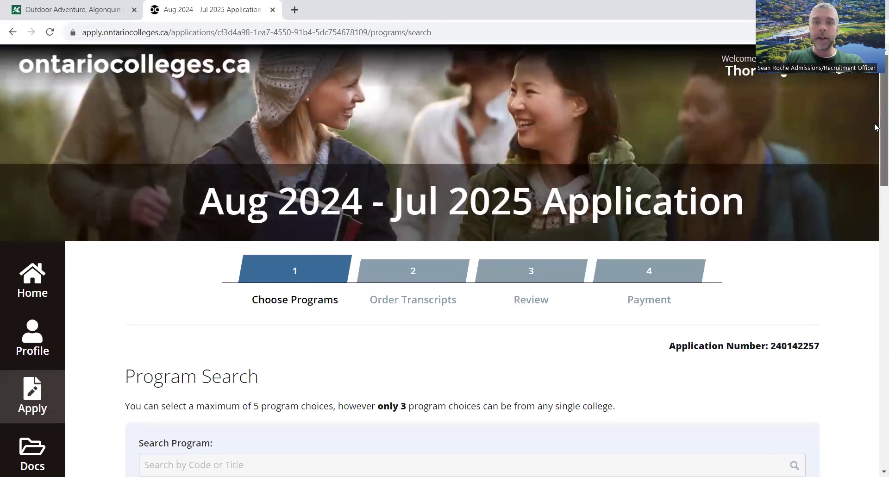
Filter the program search to Algonquin college.
scroll(875, 129, down, 2)
scroll(875, 129, down, 5)
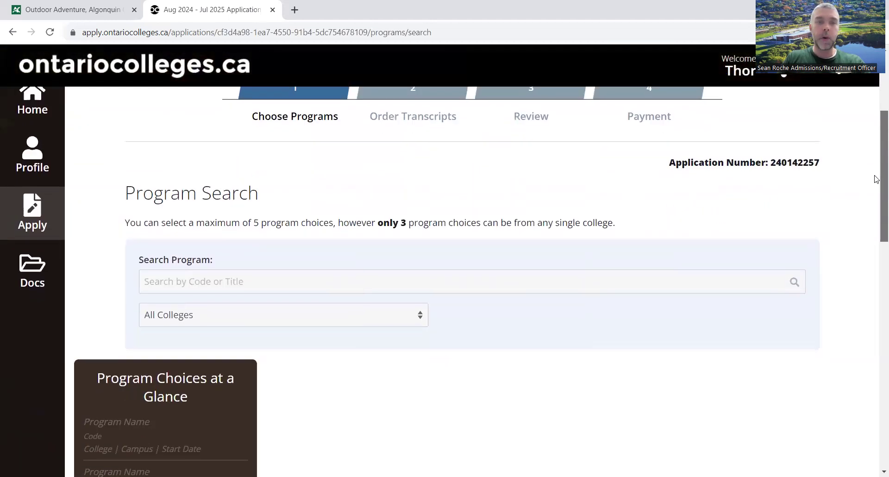
scroll(877, 198, down, 1)
scroll(875, 215, up, 2)
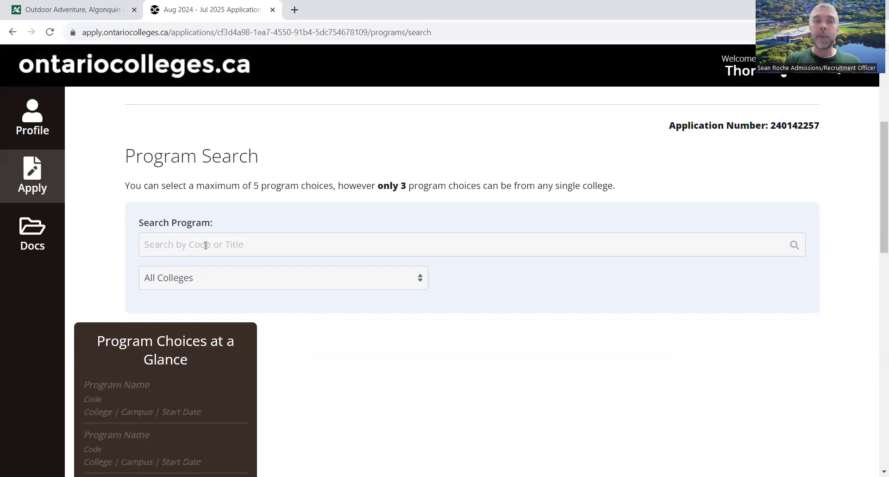
click(194, 289)
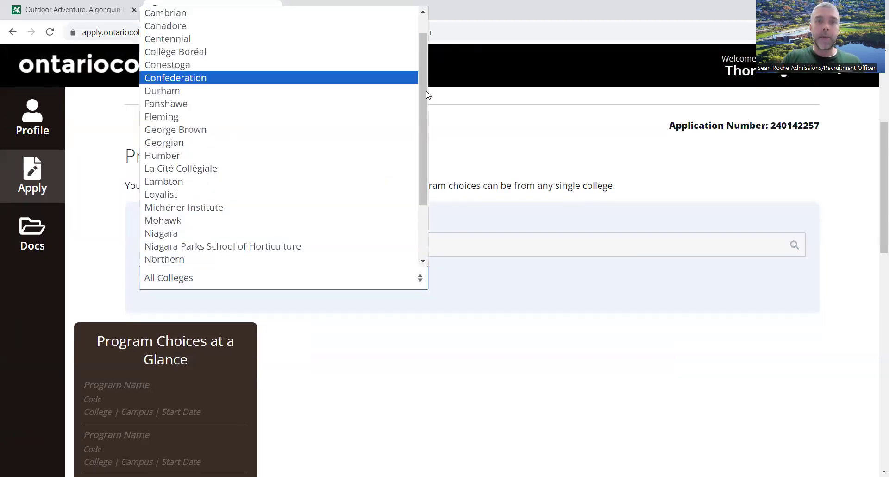
scroll(428, 95, up, 1)
click(265, 26)
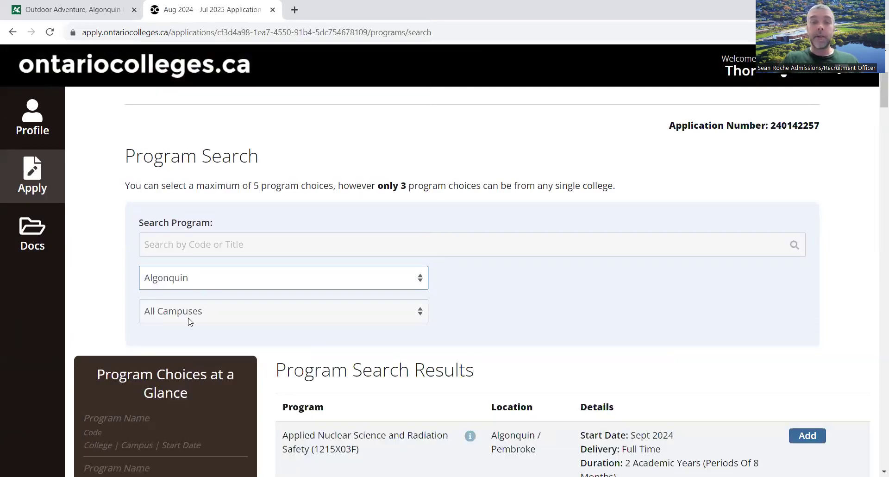
Search Algonquin's programs for "Outdoor".
click(208, 242)
text(Outdootr\)
key(BackSpace)
key(BackSpace)
key(BackSpace)
text(r)
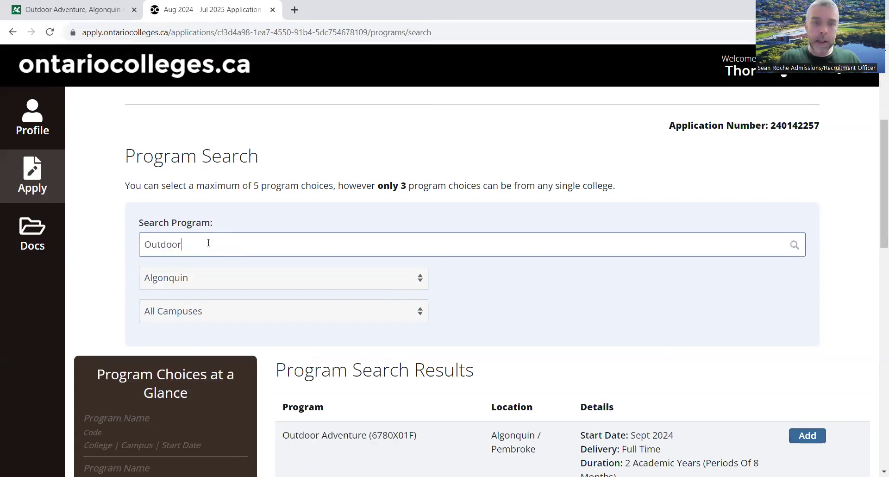
Check the campus and start date of Outdoor Adventure (6780X01F), Pembroke, Sept 2024, and add it to the program choices.
drag(876, 181, 876, 234)
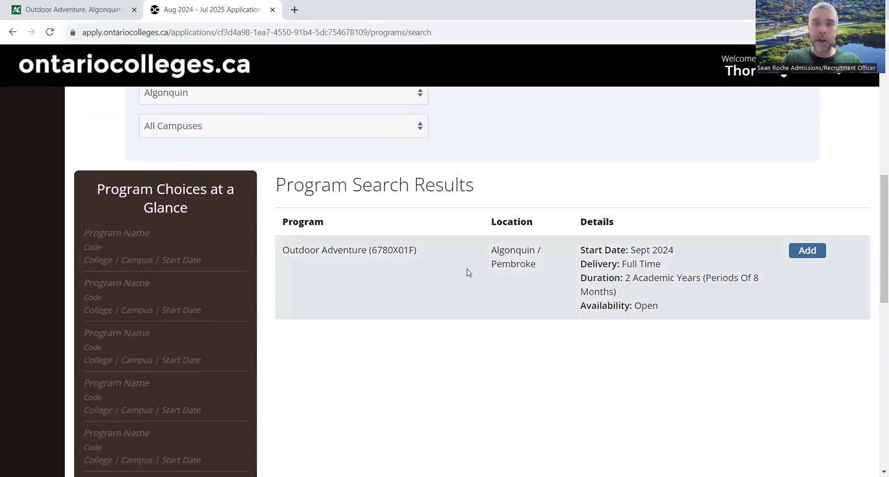
drag(496, 251, 526, 271)
click(528, 274)
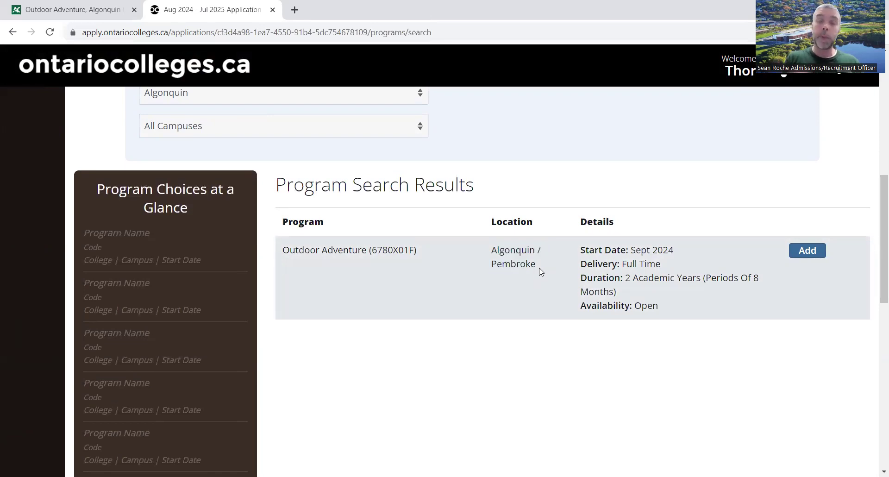
drag(539, 269, 488, 263)
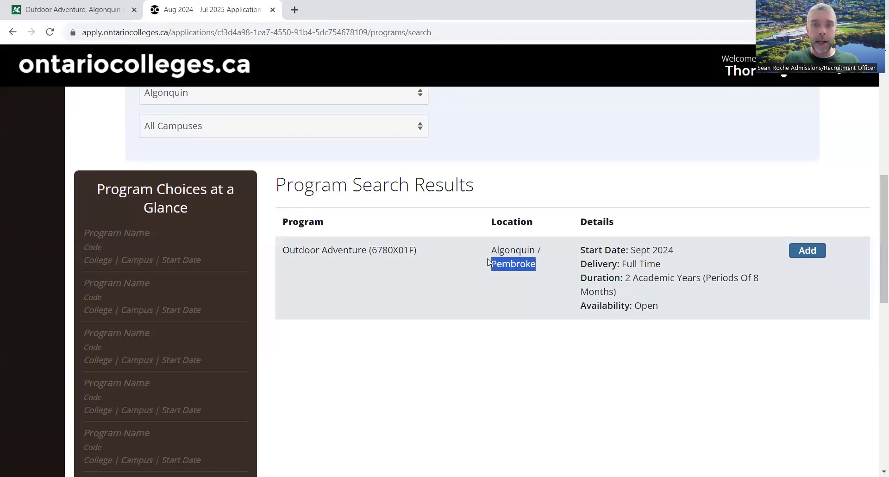
click(514, 294)
drag(630, 250, 704, 240)
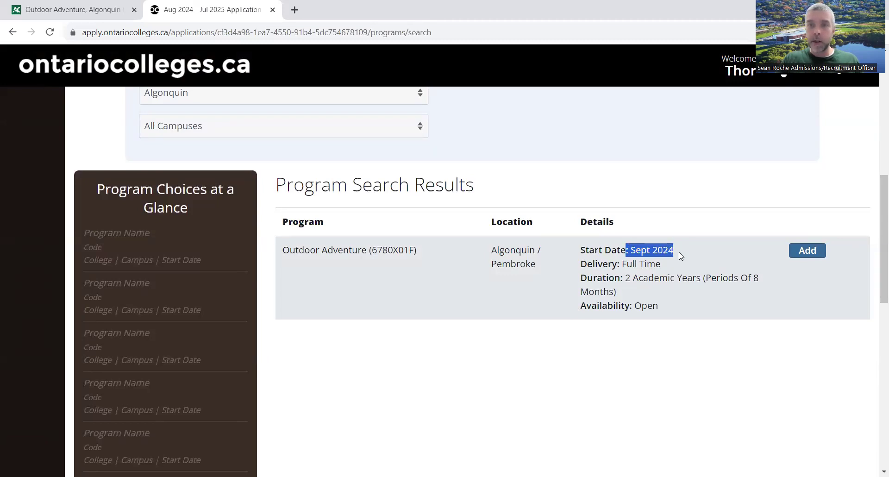
click(660, 270)
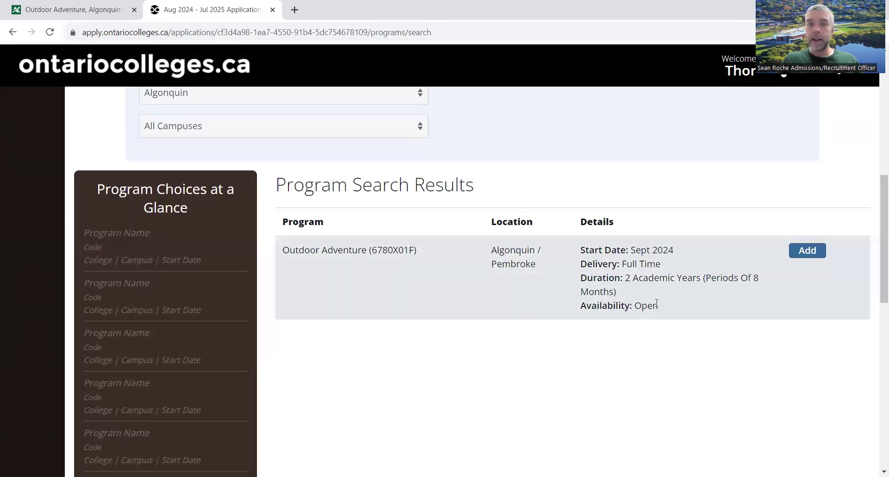
click(806, 254)
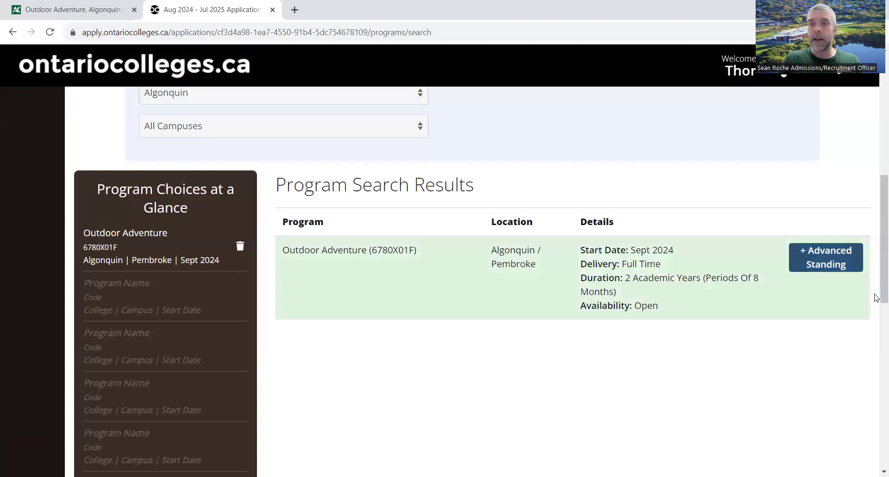
Replace the program search term with Practical Nursing.
drag(876, 296, 878, 255)
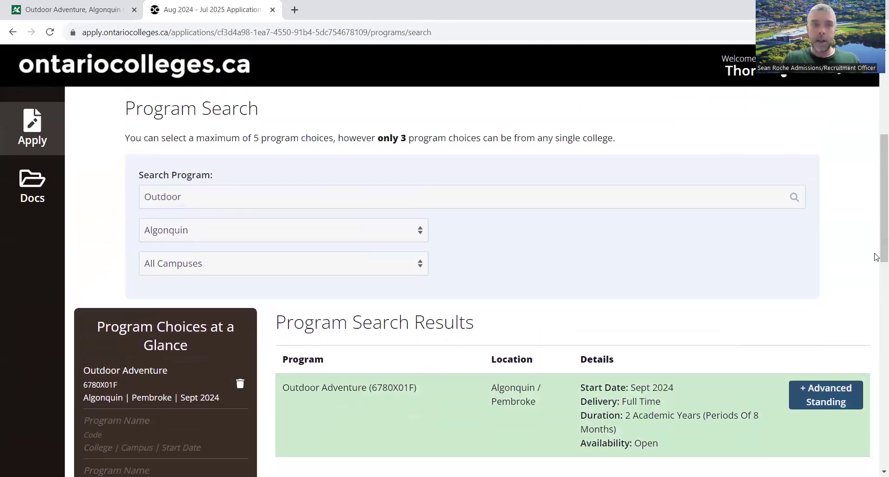
click(180, 197)
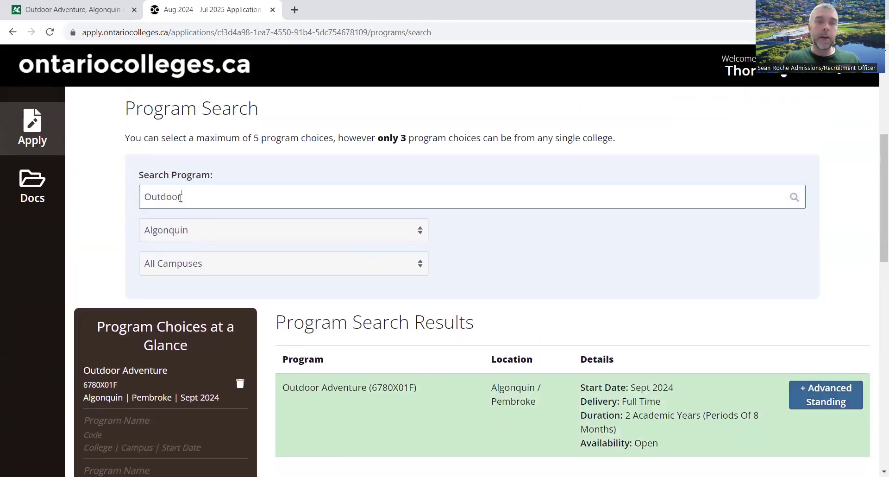
key(BackSpace)
key(BackSpace)
key(BackSpace)
key(BackSpace)
key(BackSpace)
key(BackSpace)
key(BackSpace)
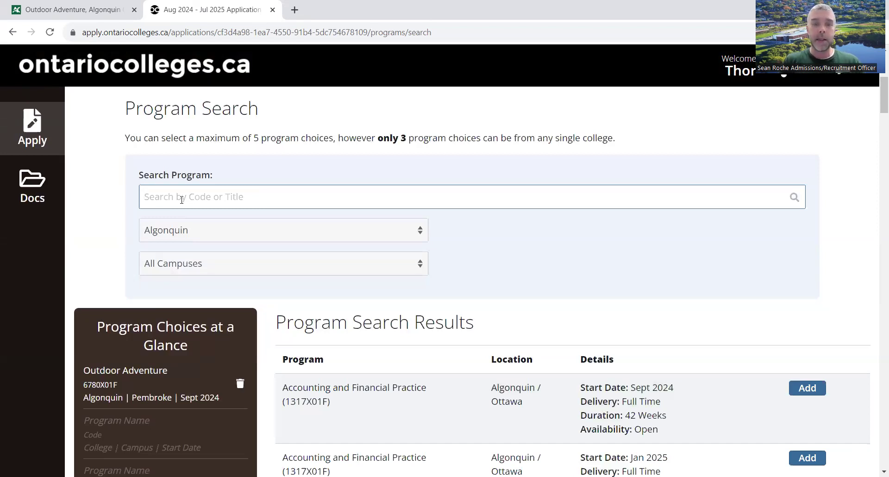
text(Prac)
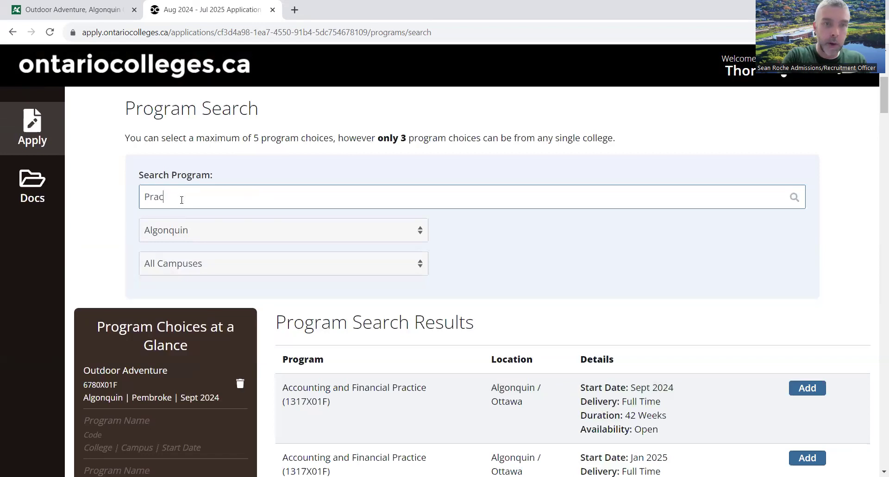
text(tical)
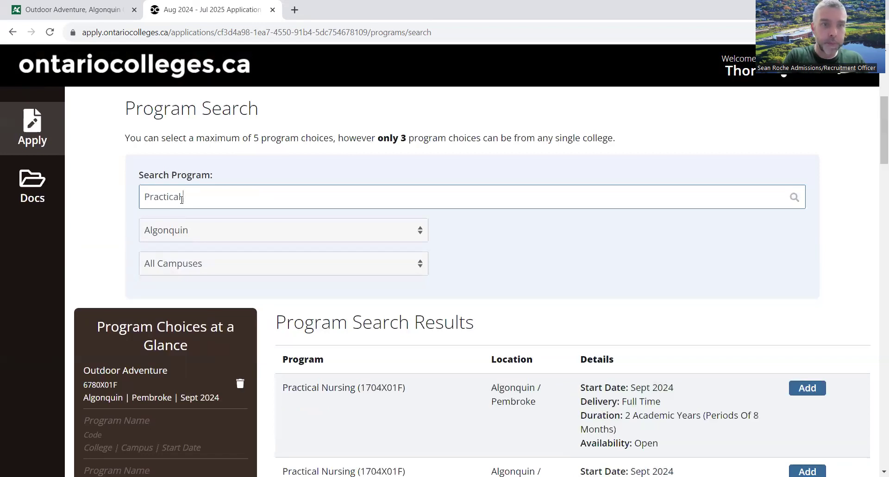
text( N)
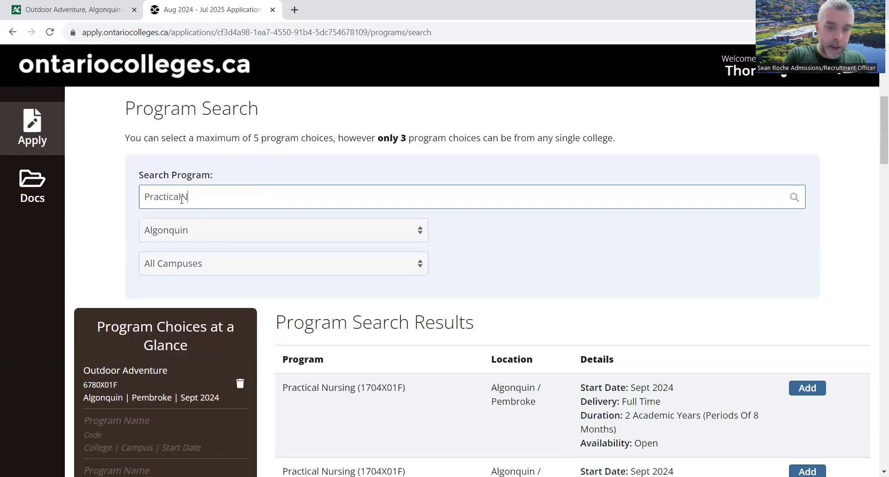
text(ursing)
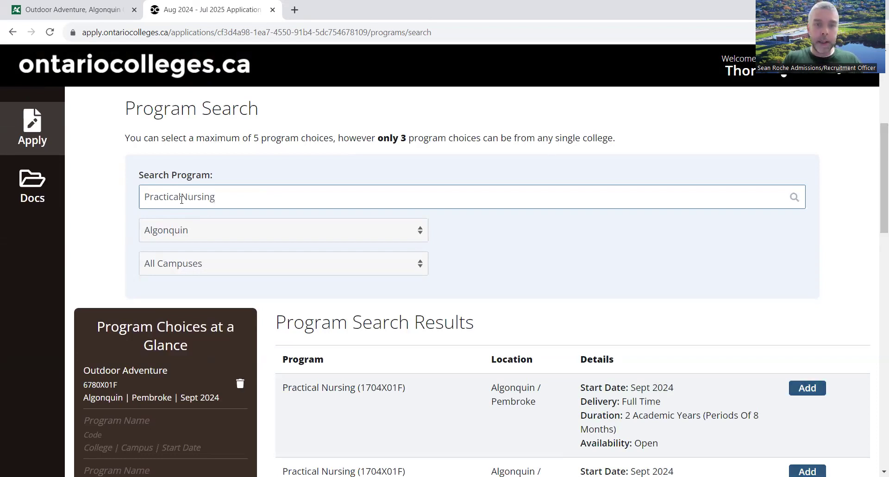
Compare the campuses offering Practical Nursing (1704X01F) and add the Pembroke, Sept 2024 offering to the program choices.
drag(877, 158, 877, 212)
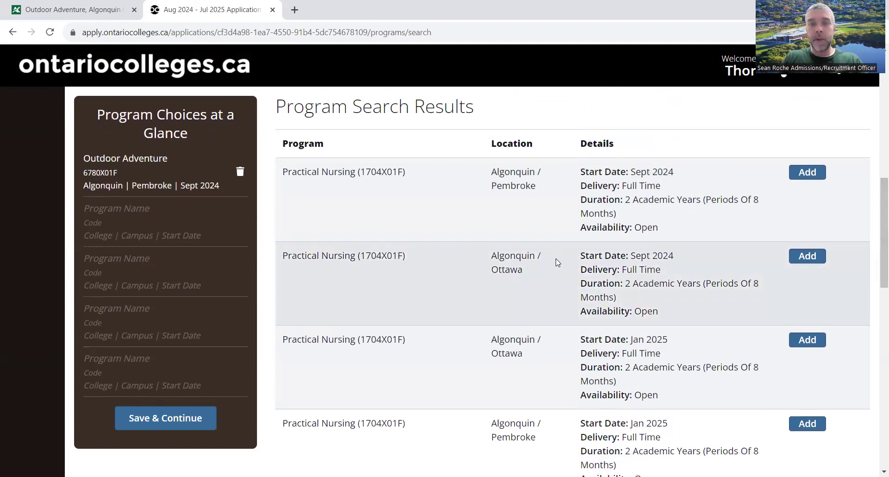
drag(531, 270, 488, 271)
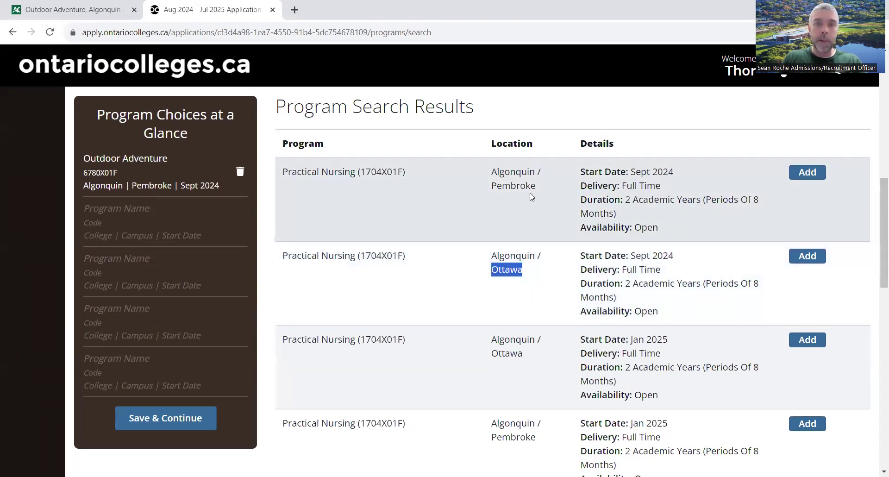
drag(538, 186, 490, 186)
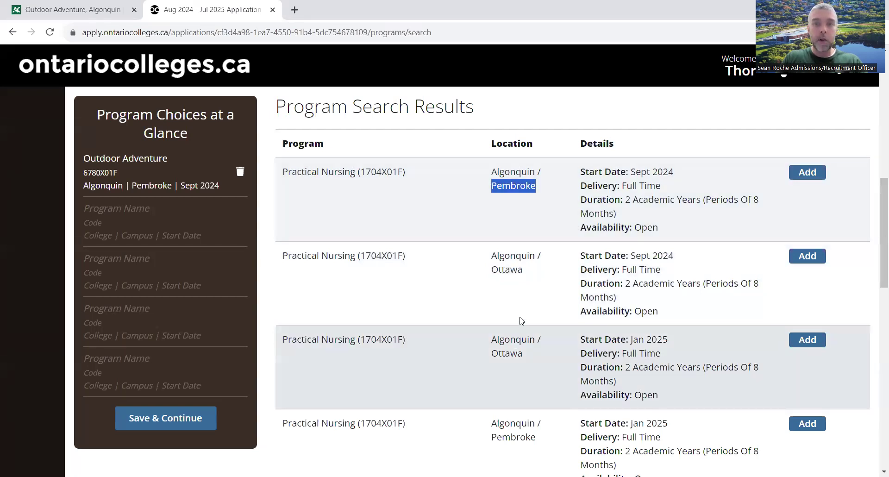
drag(528, 357, 490, 354)
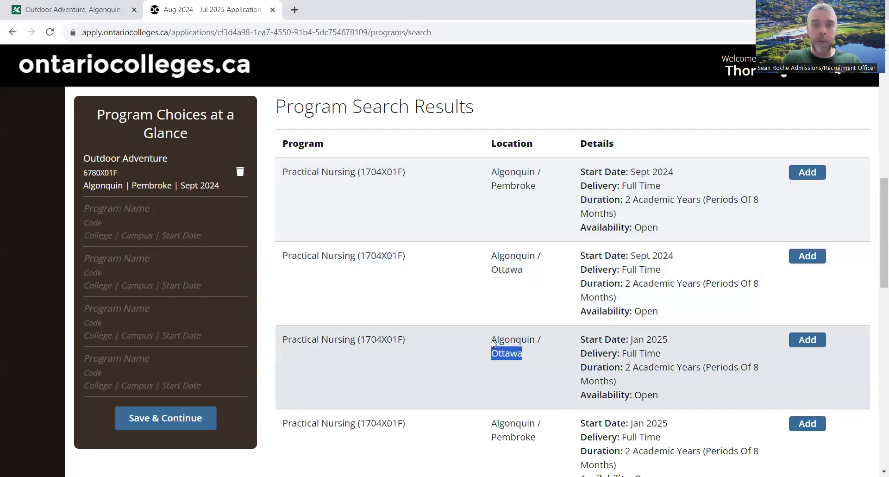
click(437, 183)
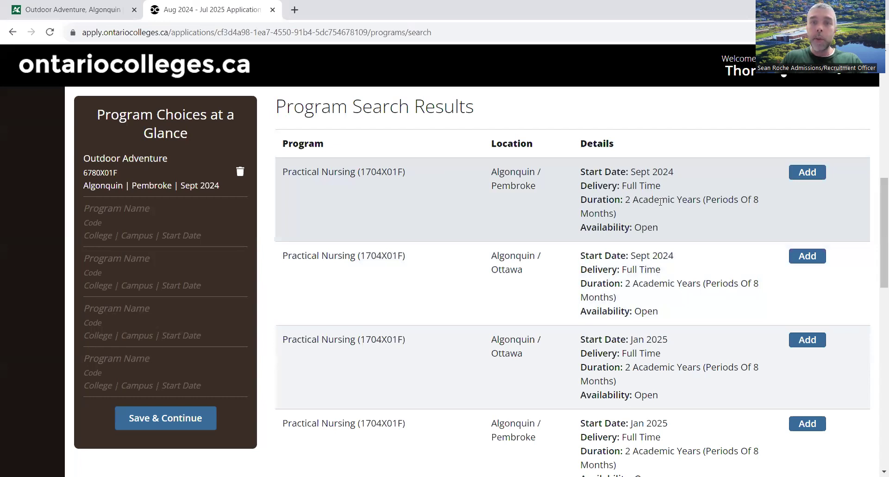
click(807, 172)
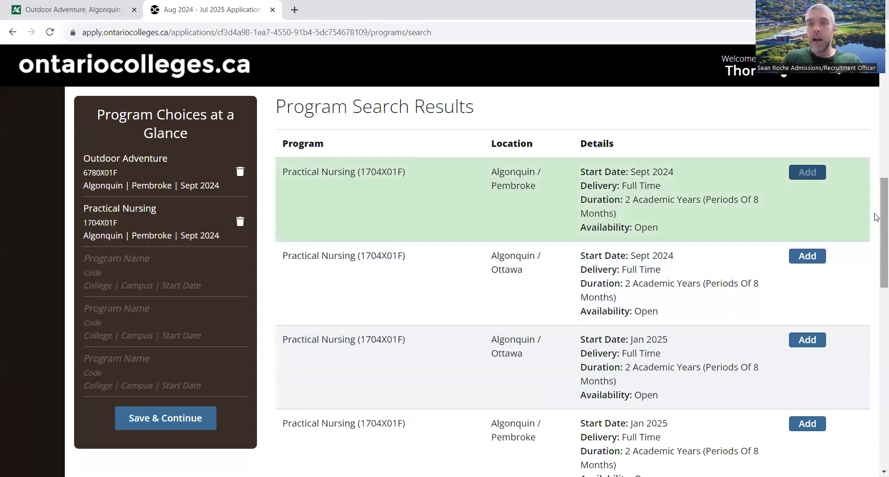
Replace the program search term with "Forestry".
drag(875, 218, 876, 150)
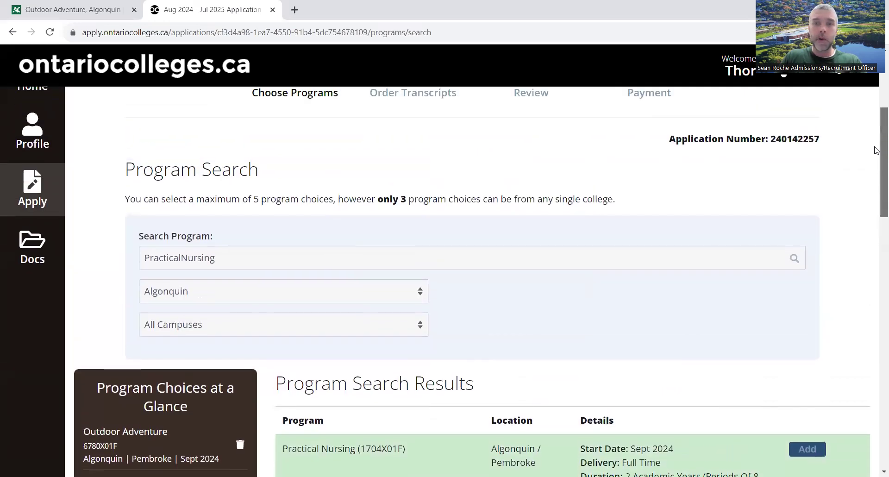
drag(218, 259, 144, 247)
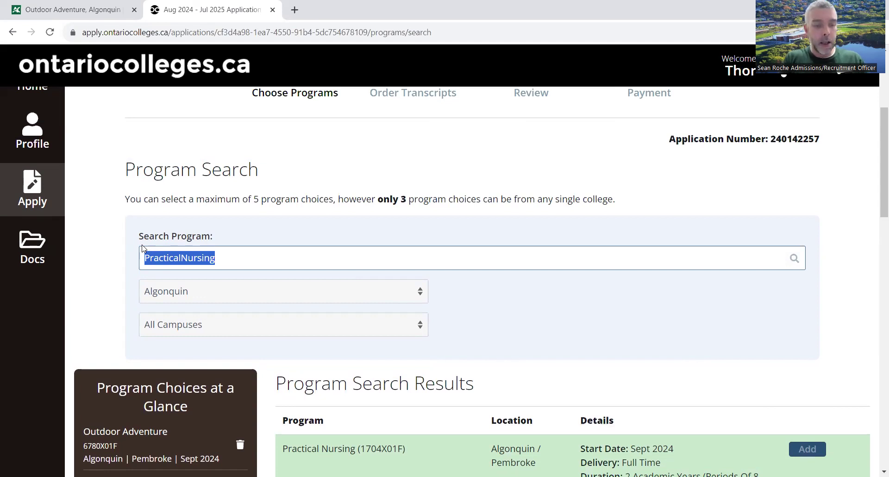
text(Forestry)
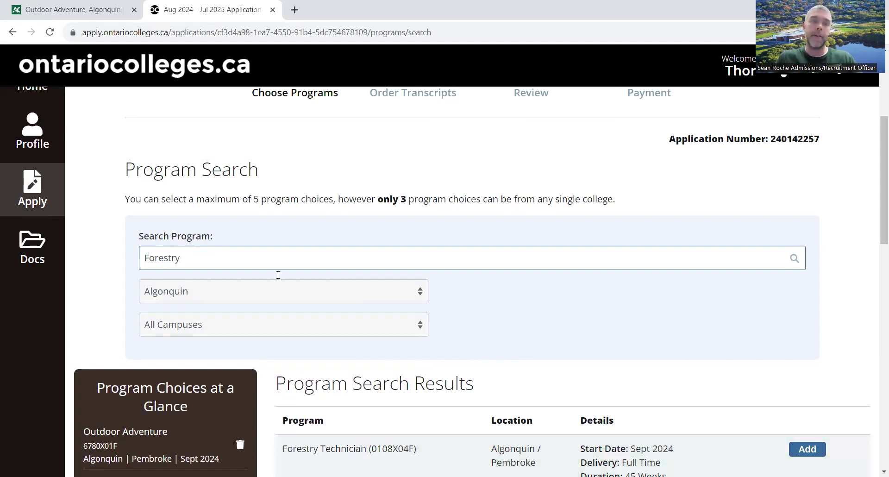
Compare the durations of the Forestry Technician and Urban Forestry - Arboriculture programs in the search results.
drag(877, 185, 875, 234)
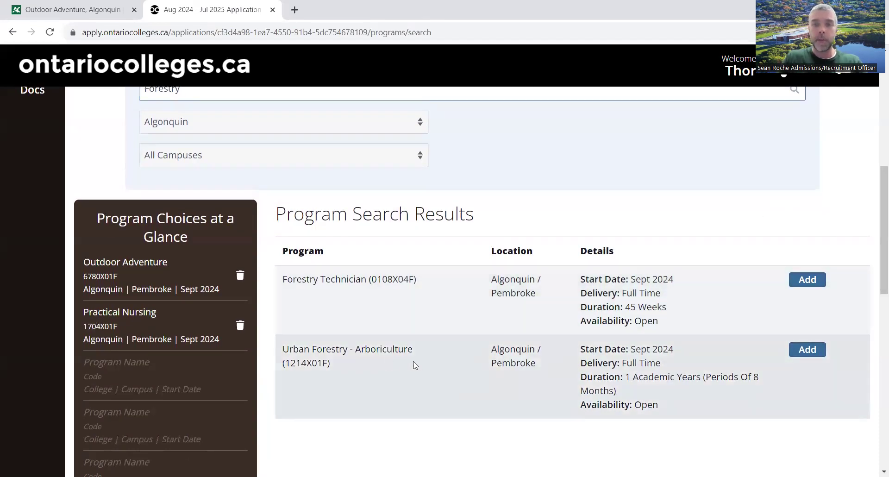
drag(666, 306, 628, 308)
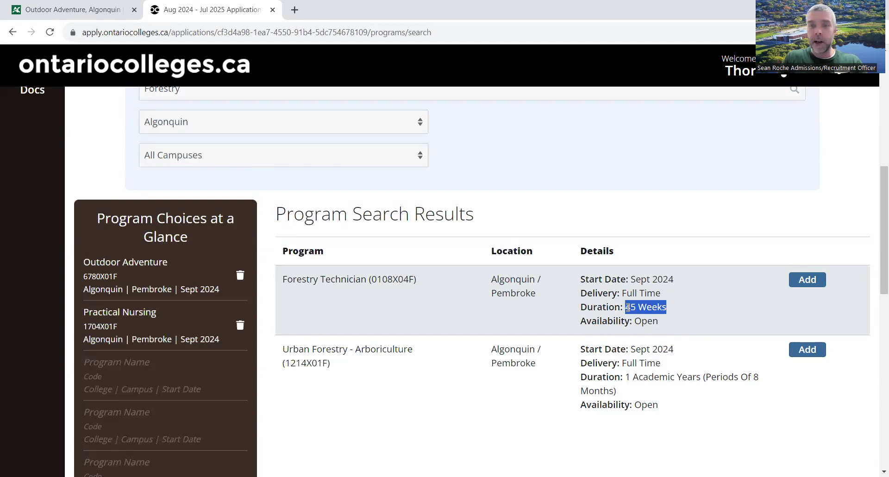
click(644, 379)
drag(623, 379, 701, 379)
click(685, 380)
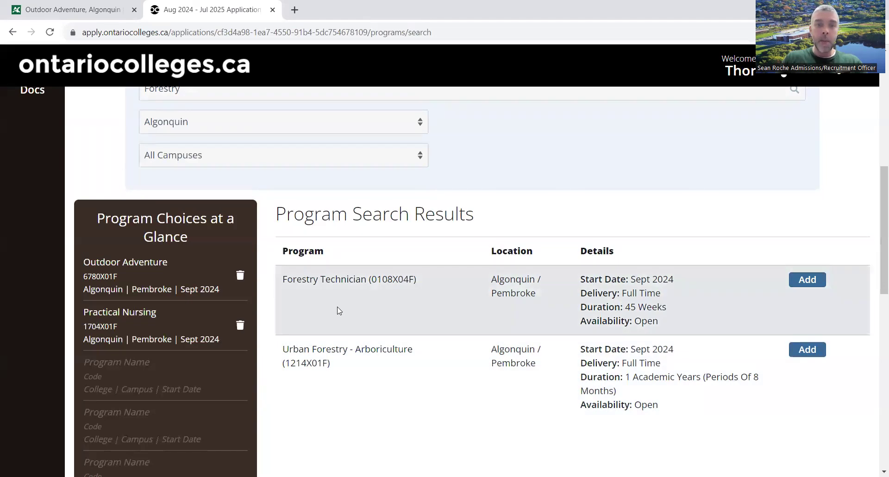
Check the Forestry Technician (0108X04F) duration, add the program to the choices, and save the program choices.
drag(632, 301, 628, 301)
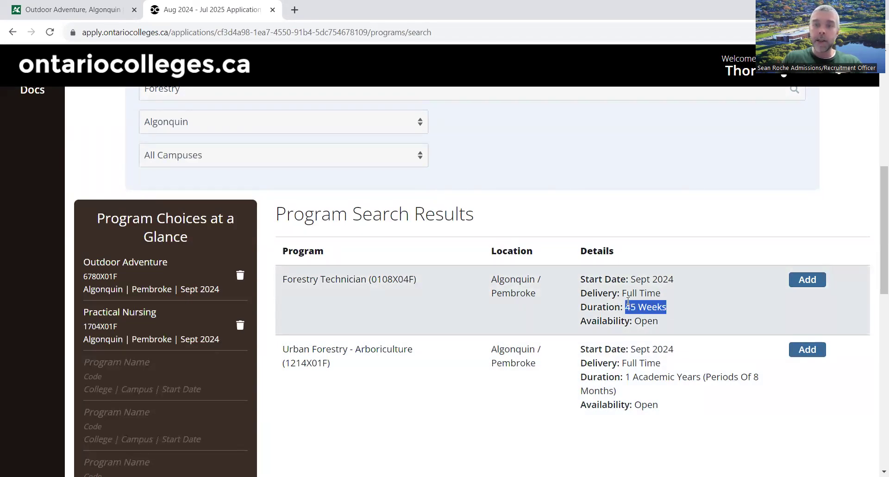
click(628, 301)
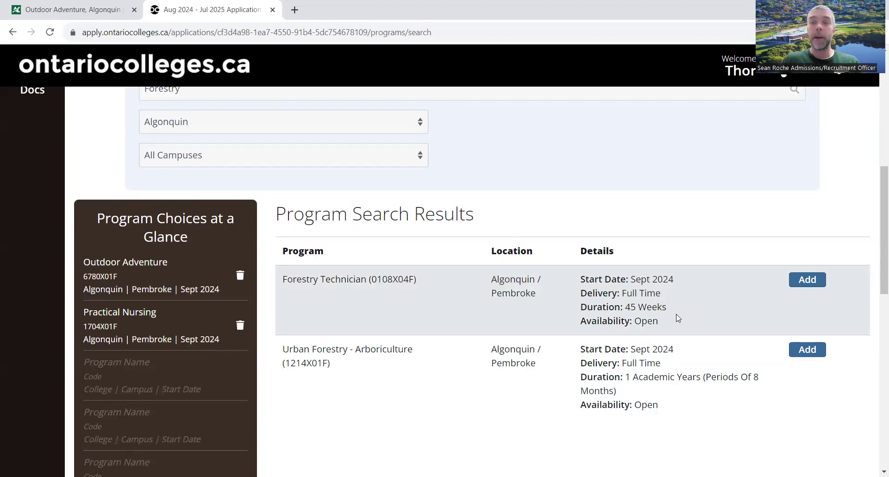
click(797, 280)
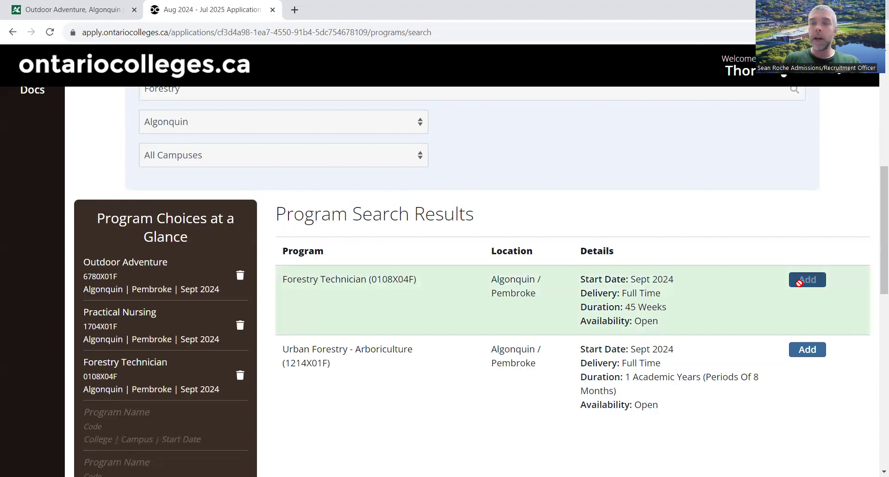
drag(878, 236, 876, 337)
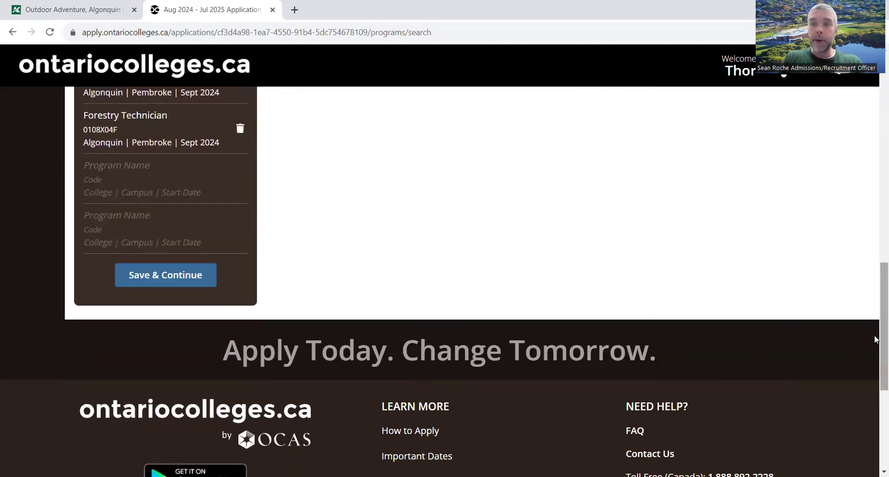
click(178, 280)
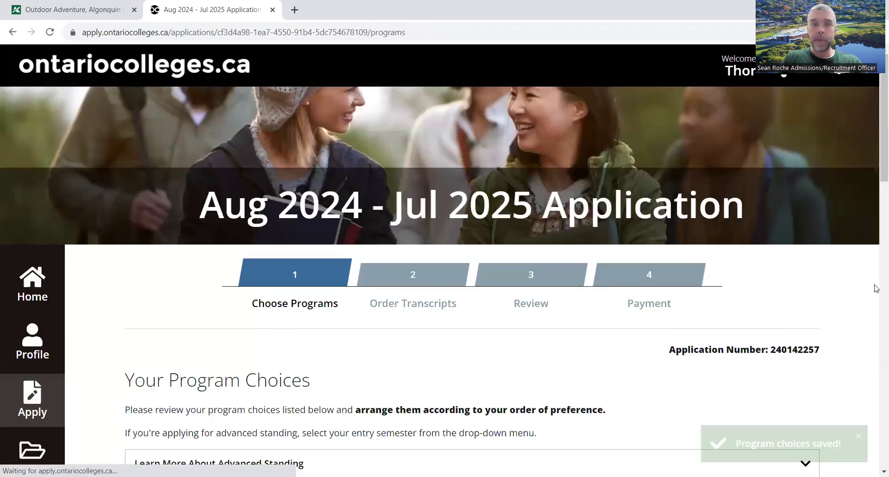
Rank the program choices with Forestry Technician first, Practical Nursing second and Outdoor Adventure third.
scroll(876, 192, down, 1)
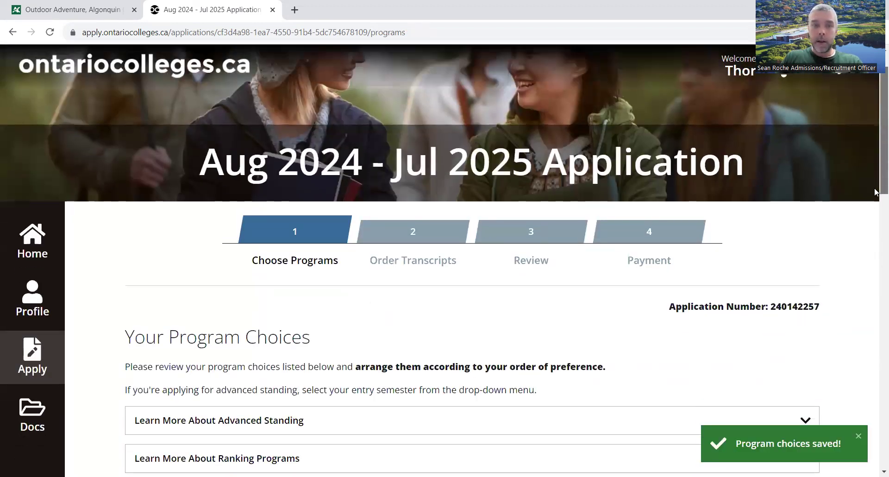
scroll(876, 192, down, 5)
scroll(877, 270, up, 1)
scroll(877, 267, down, 1)
scroll(880, 264, up, 1)
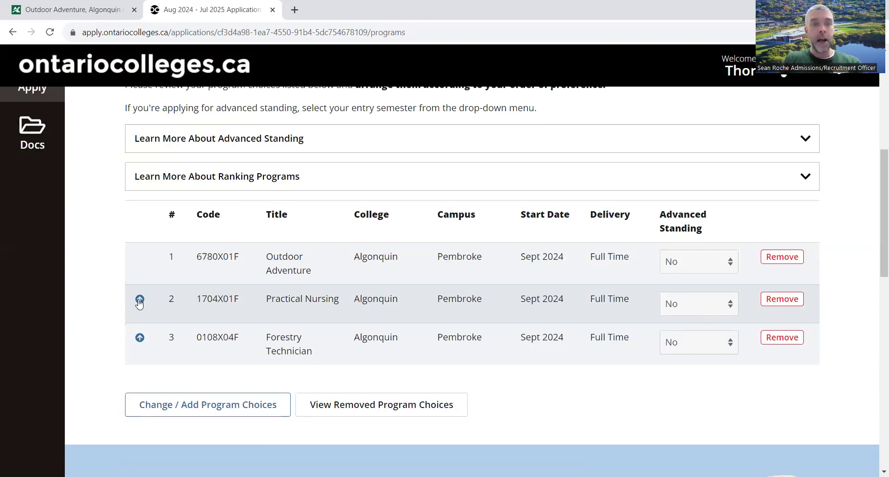
click(139, 301)
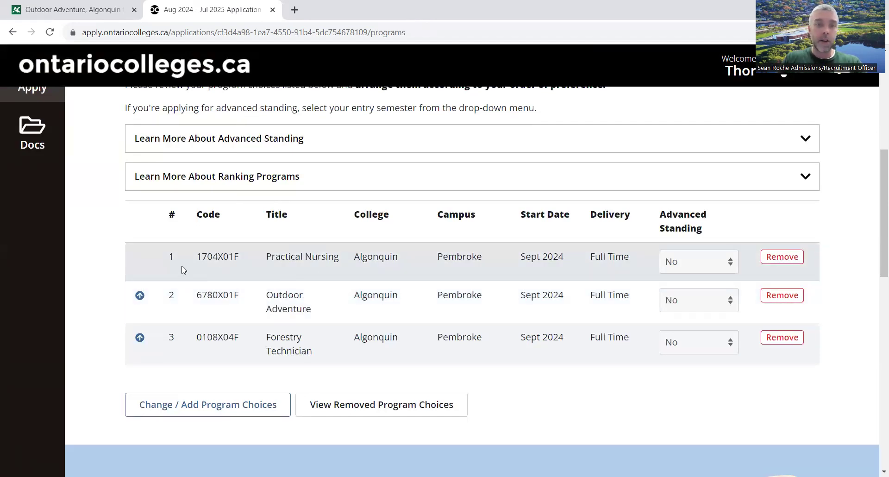
click(140, 338)
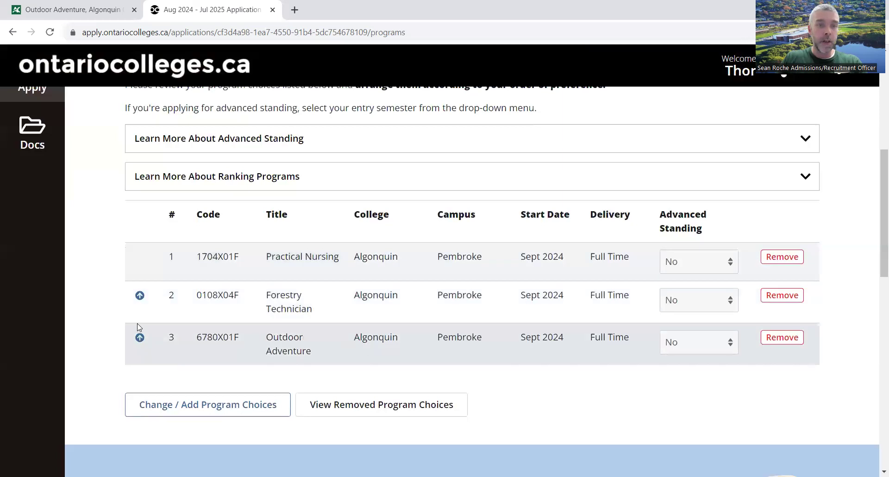
click(140, 301)
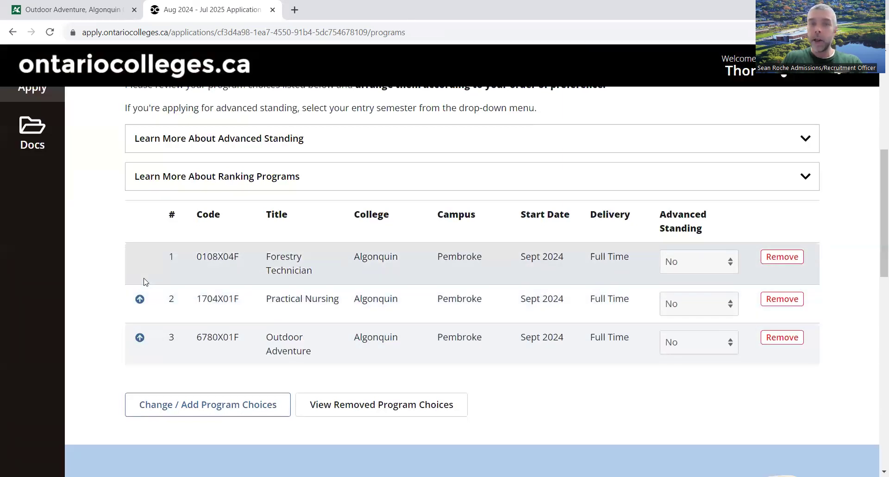
Move Outdoor Adventure up to first choice, ahead of Forestry Technician and Practical Nursing.
click(139, 338)
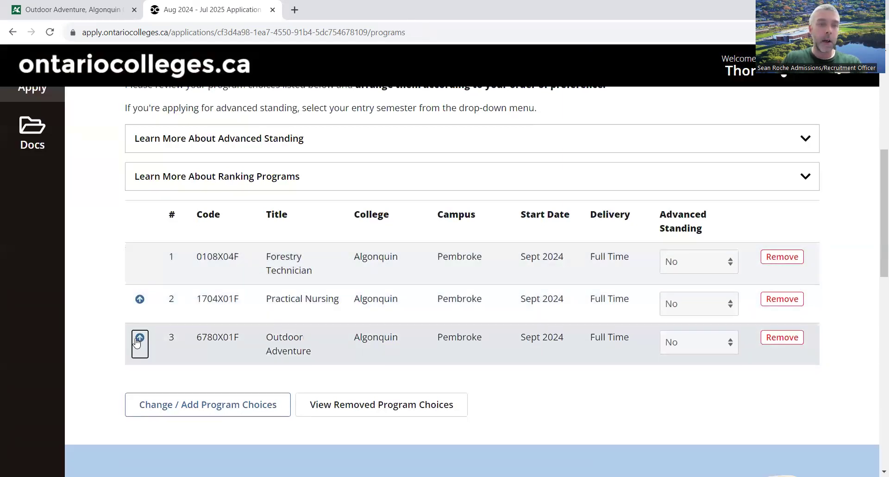
click(139, 341)
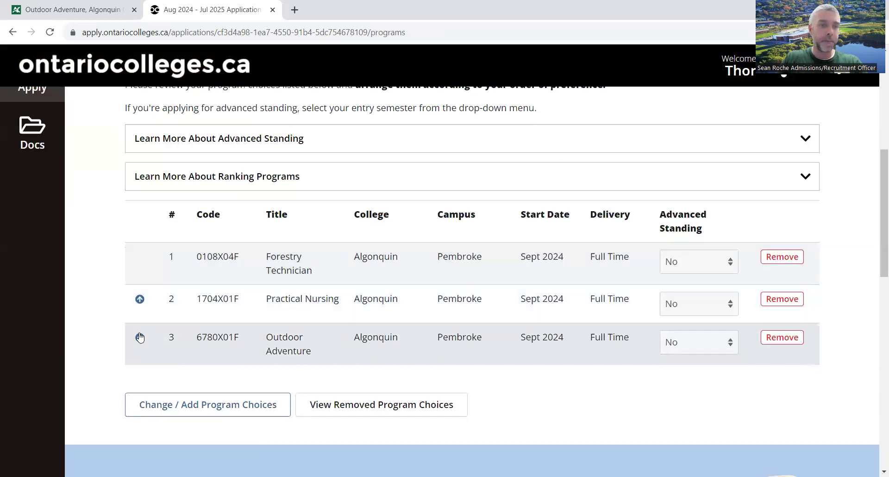
click(140, 340)
click(140, 303)
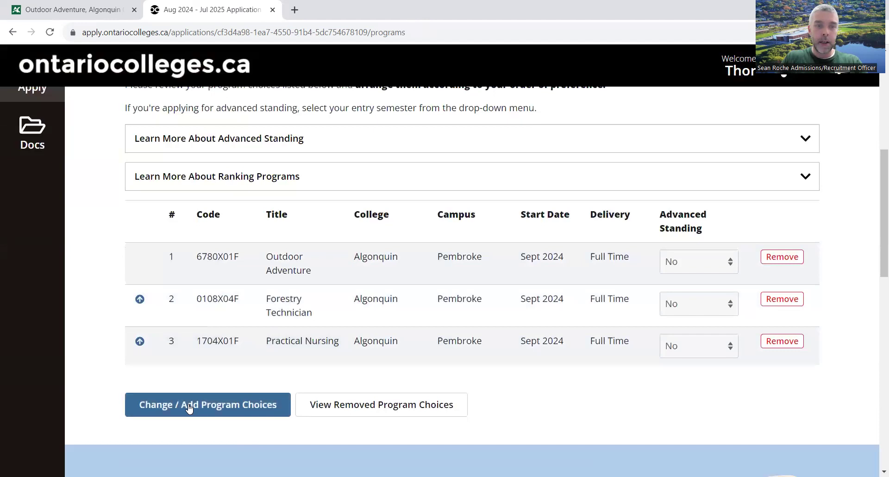
Remove Practical Nursing (1704X01F) from the program choices and confirm the removal.
mouse_move(877, 244)
mouse_down()
mouse_move(877, 307)
mouse_move(877, 237)
mouse_up()
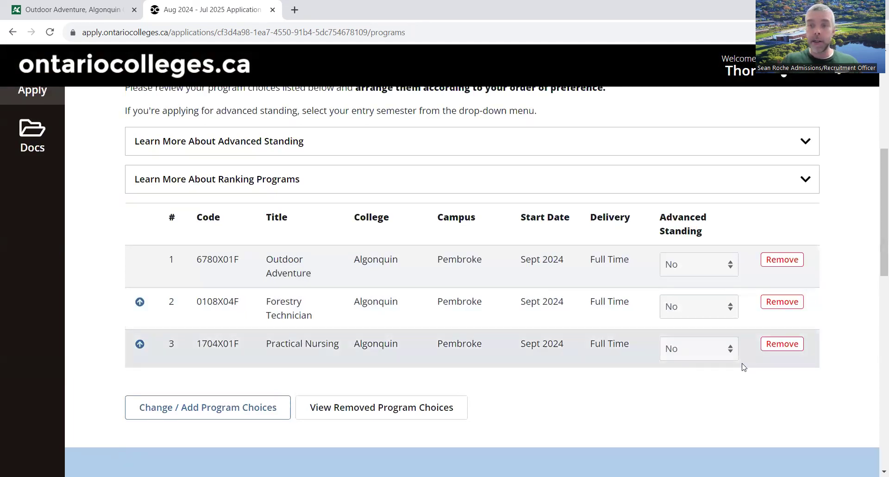
click(777, 343)
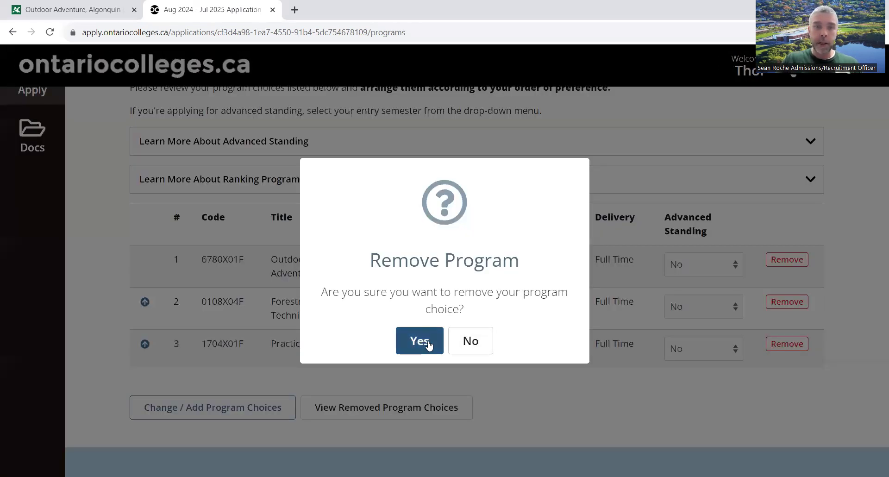
click(428, 346)
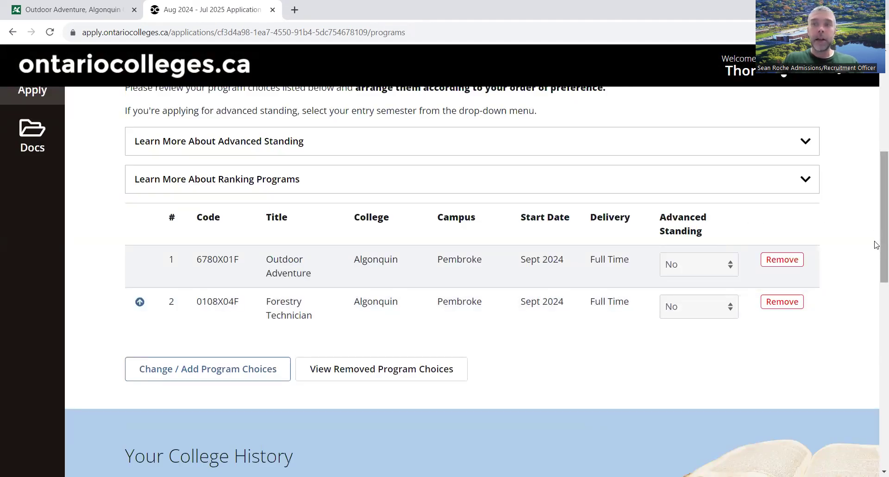
Return to the program search to change or add choices, saving the pending changes.
scroll(876, 242, up, 4)
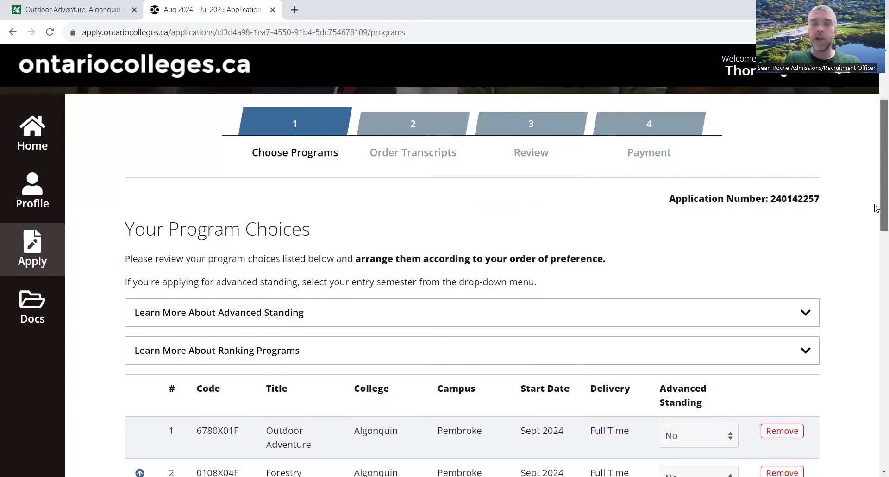
scroll(875, 218, down, 2)
scroll(876, 195, up, 5)
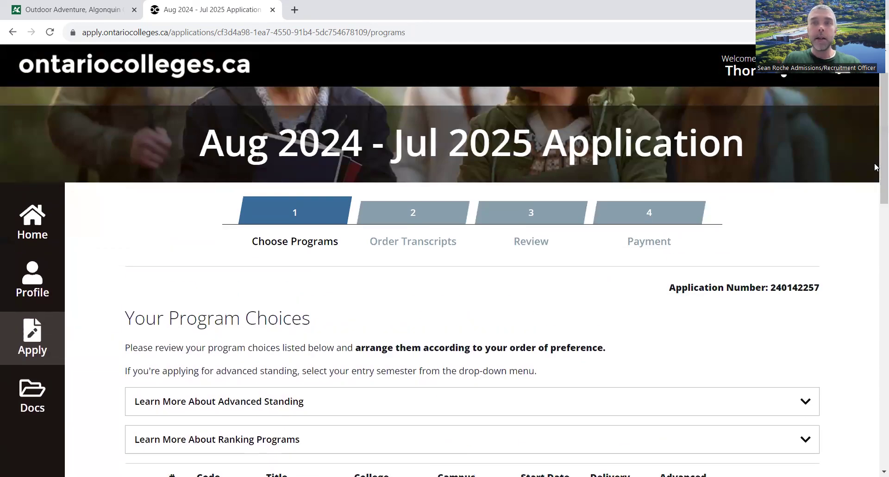
click(292, 221)
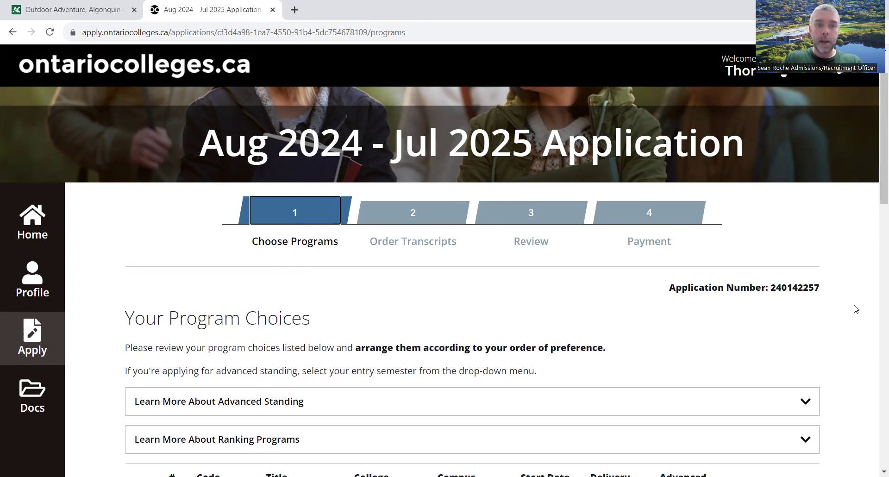
scroll(877, 204, down, 1)
scroll(876, 208, down, 6)
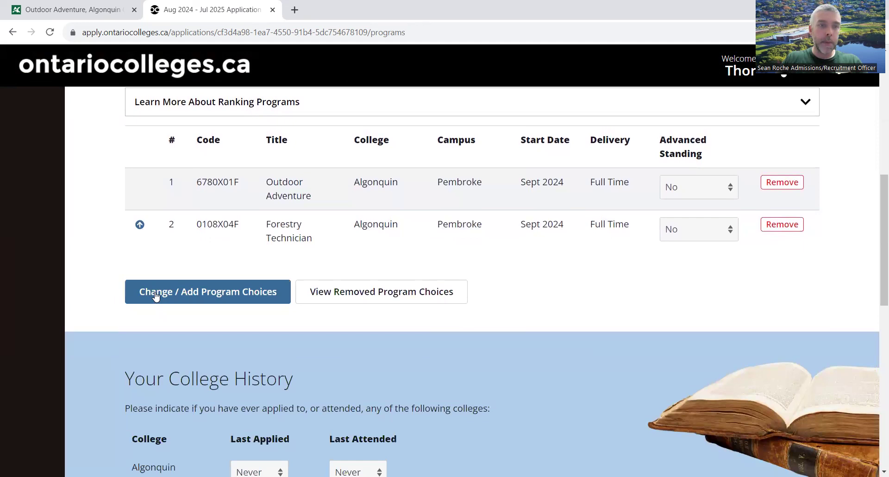
click(155, 296)
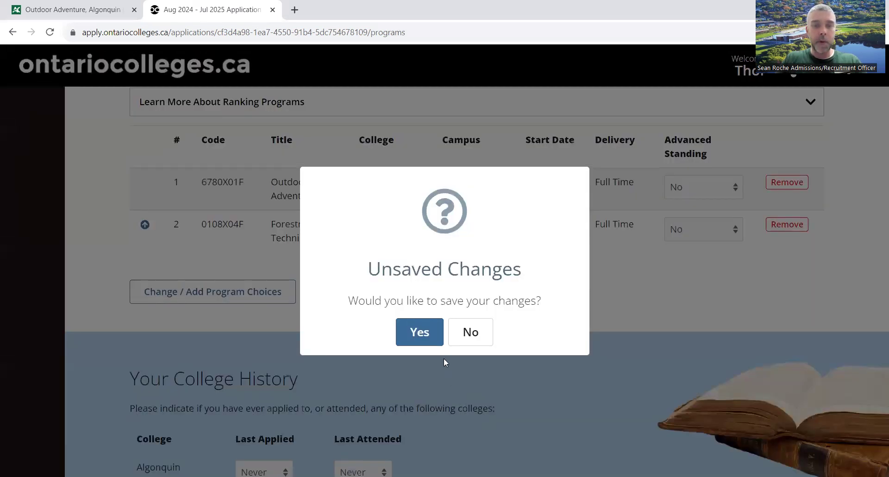
click(422, 333)
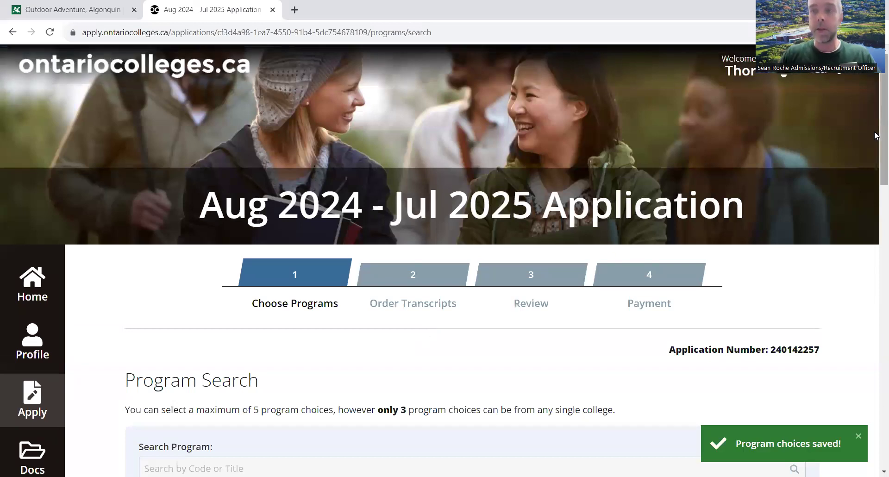
Search the programs for "Early Childhood".
drag(875, 136, 876, 217)
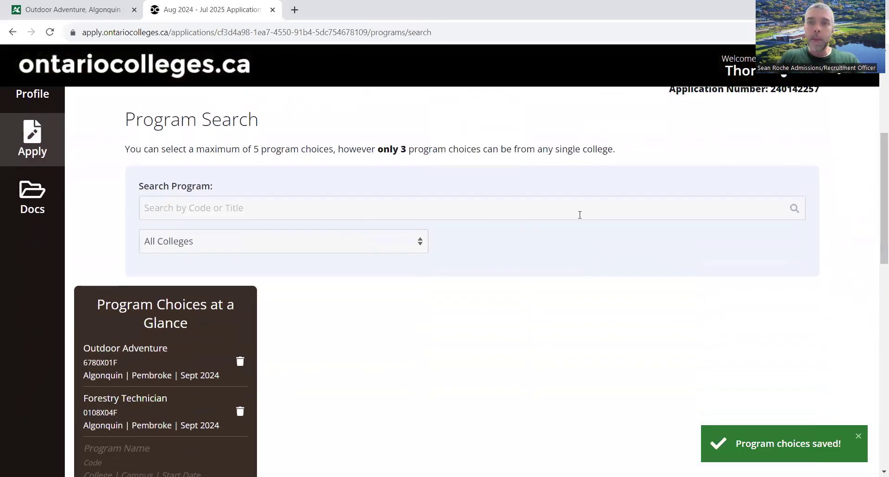
click(432, 203)
text(Ear)
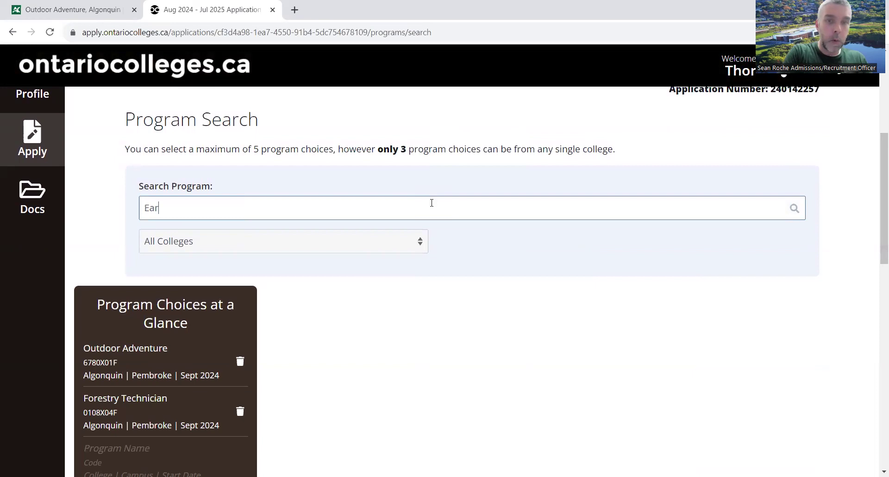
text(ly Child)
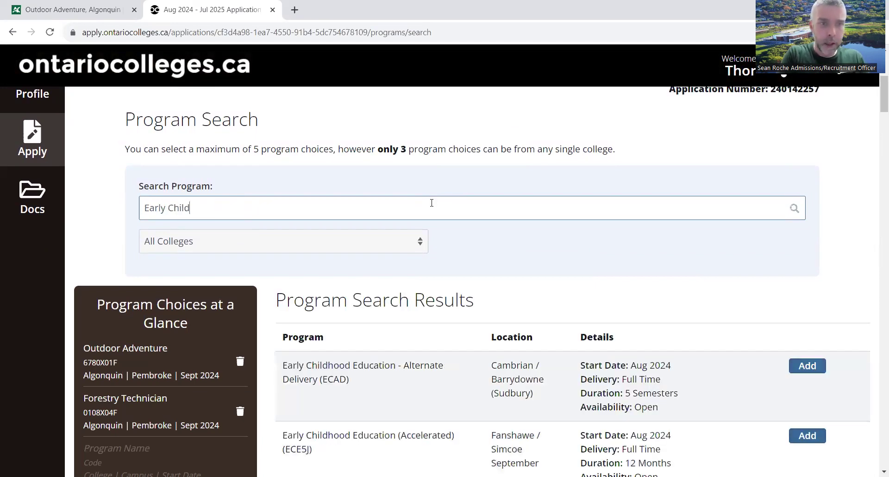
key(BackSpace)
key(BackSpace)
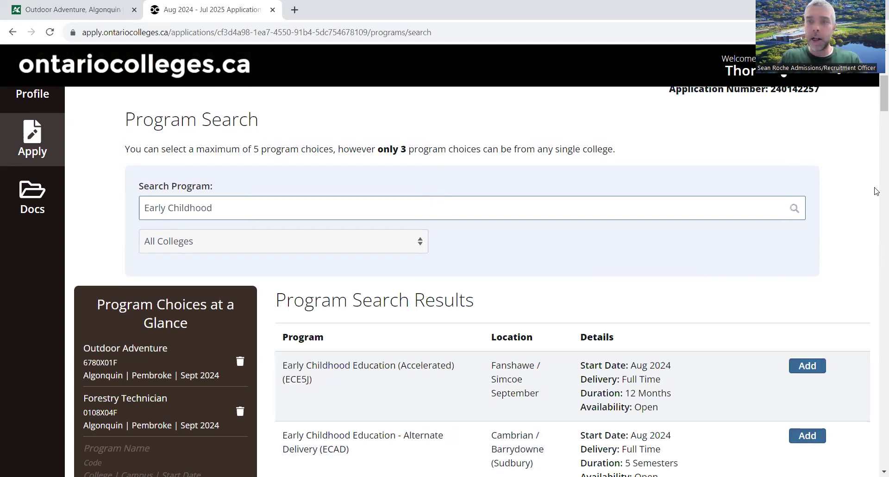
Look over the Early Childhood results and limit them to Algonquin college.
scroll(876, 114, down, 4)
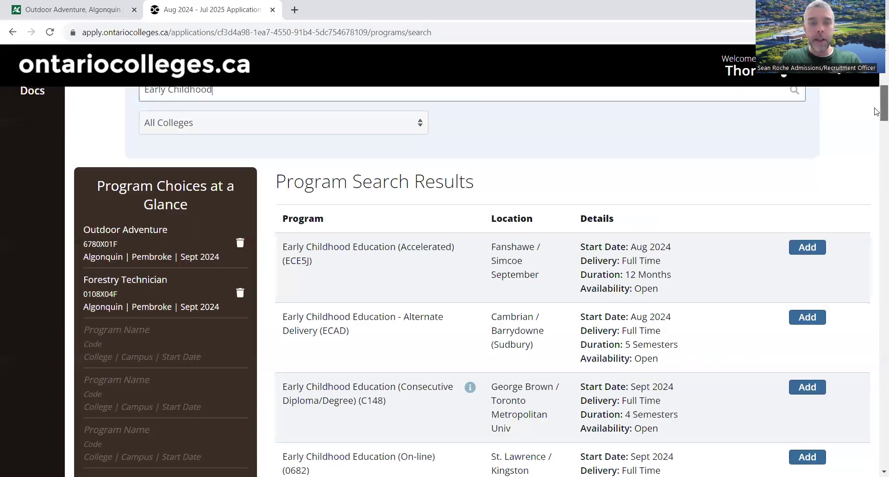
scroll(876, 115, down, 2)
scroll(876, 109, up, 5)
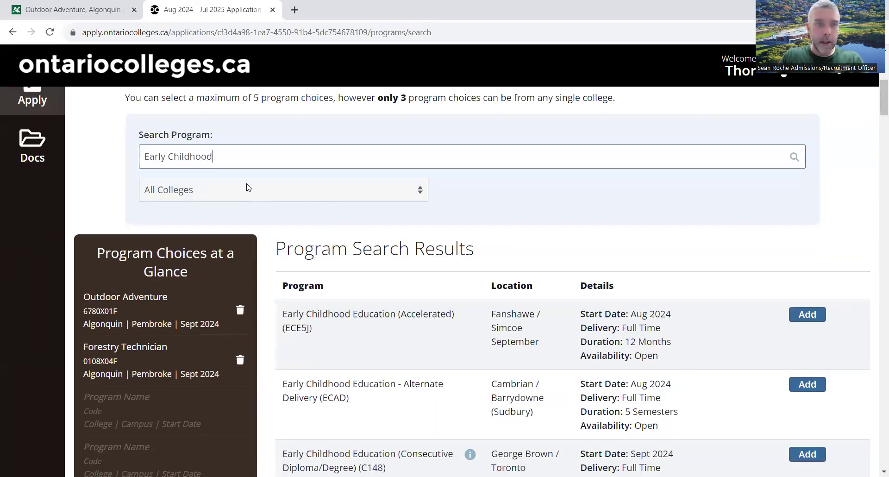
click(249, 188)
click(202, 225)
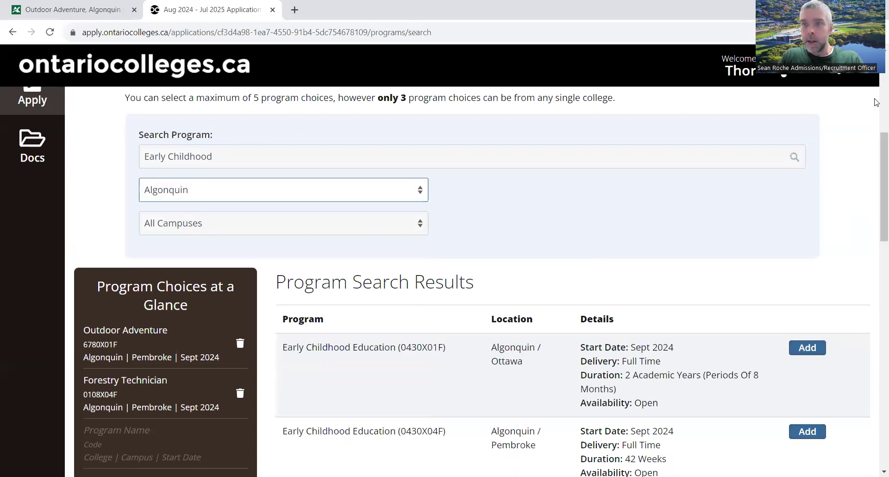
Add the Pembroke, Sept 2024 Early Childhood Education (0430X04F) offering as a program choice and save the choices.
drag(876, 163, 876, 213)
scroll(866, 218, down, 1)
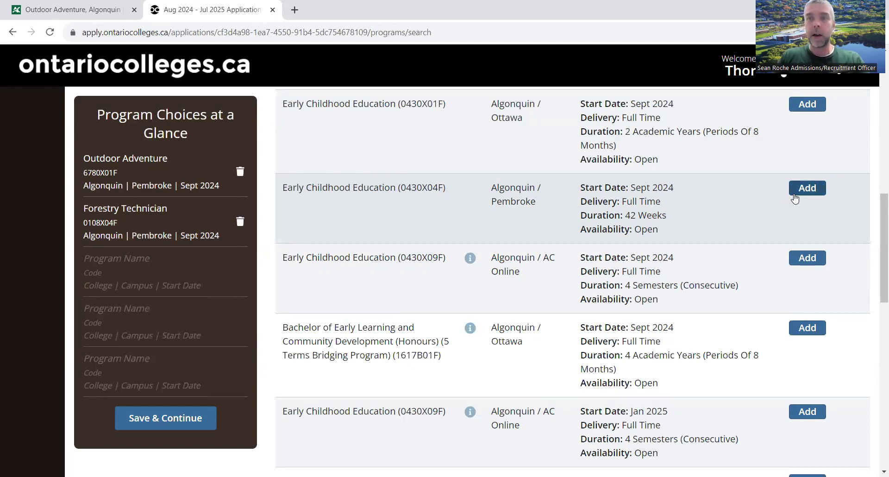
click(807, 189)
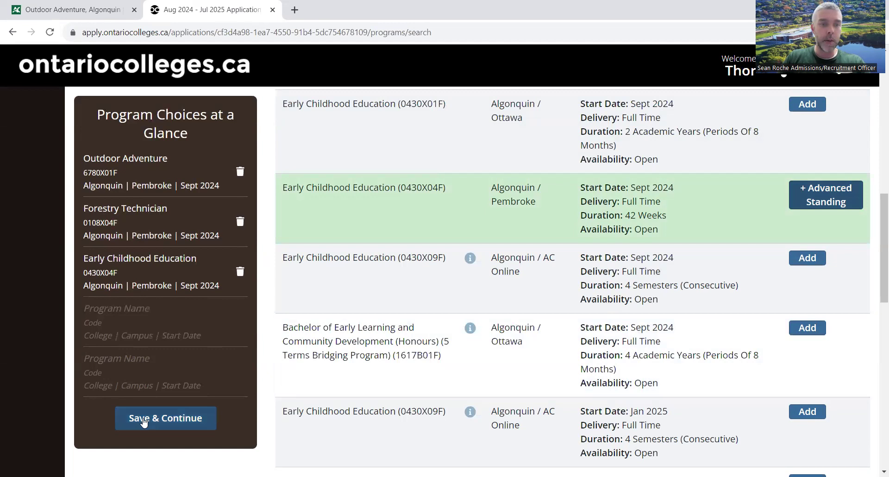
click(145, 419)
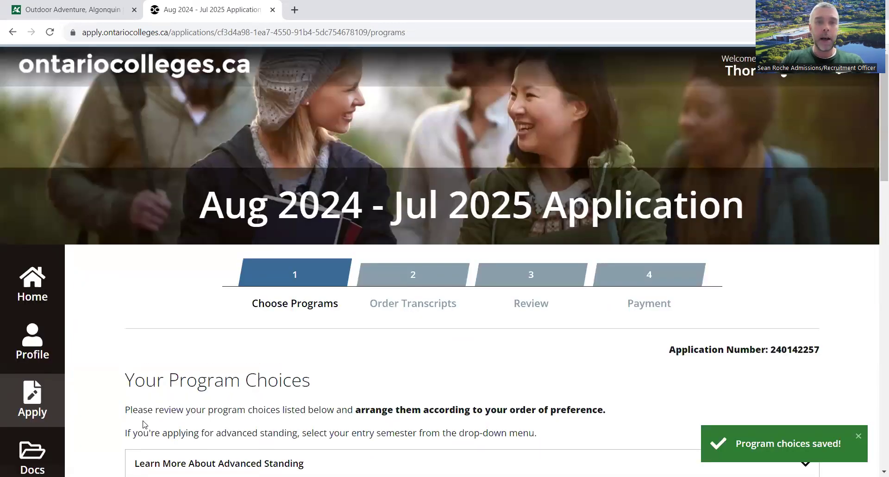
Set Algonquin's college history to last applied 2011 and last attended 2012, and save to continue to the transcripts.
drag(875, 152, 877, 249)
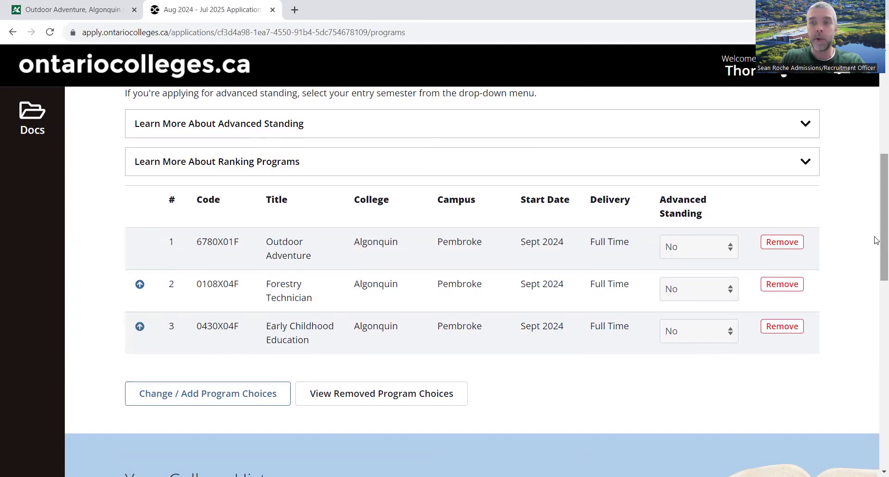
drag(876, 232, 876, 270)
scroll(875, 270, down, 4)
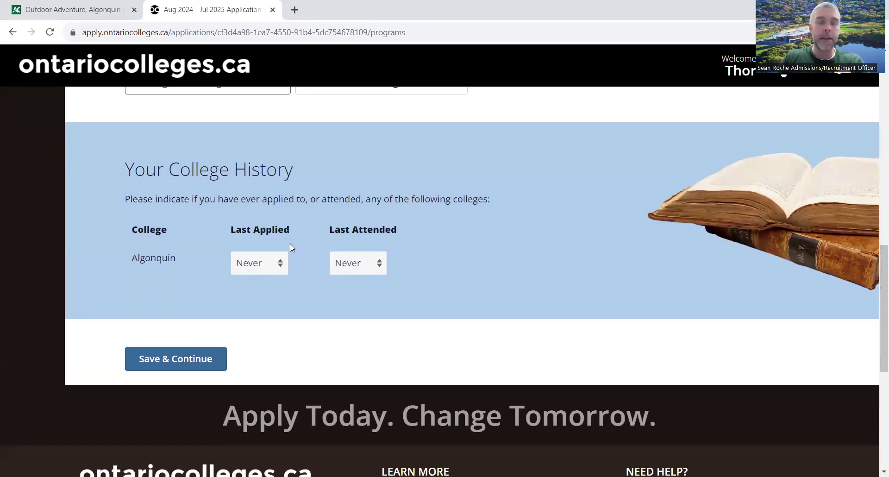
click(250, 264)
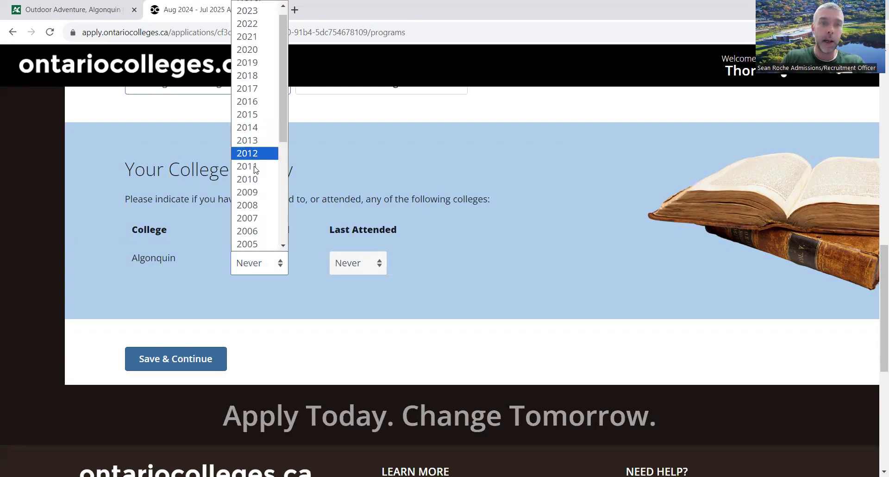
click(256, 167)
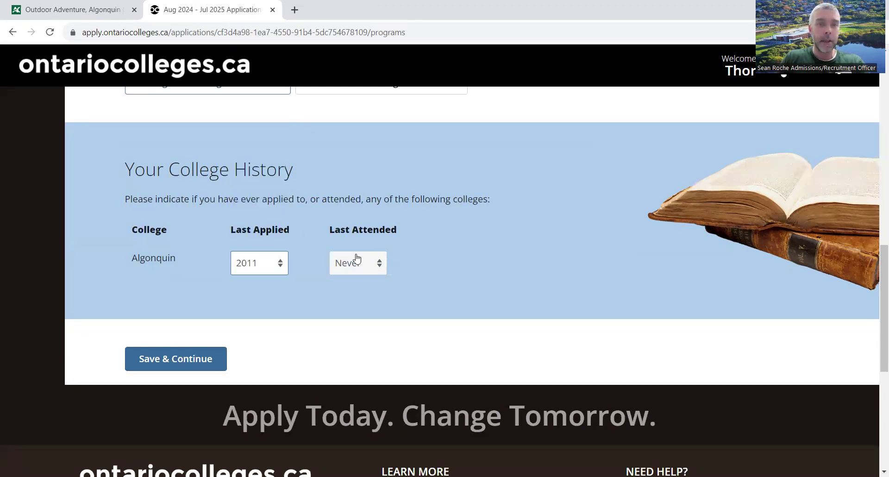
click(359, 274)
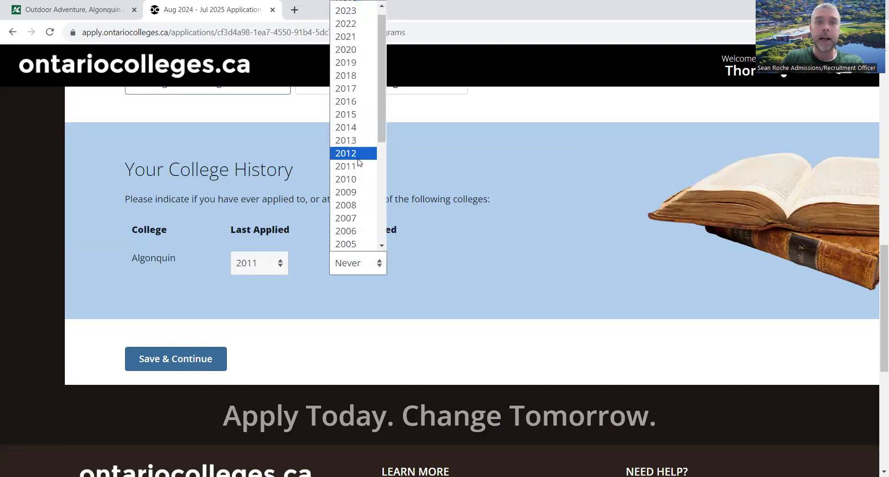
click(352, 166)
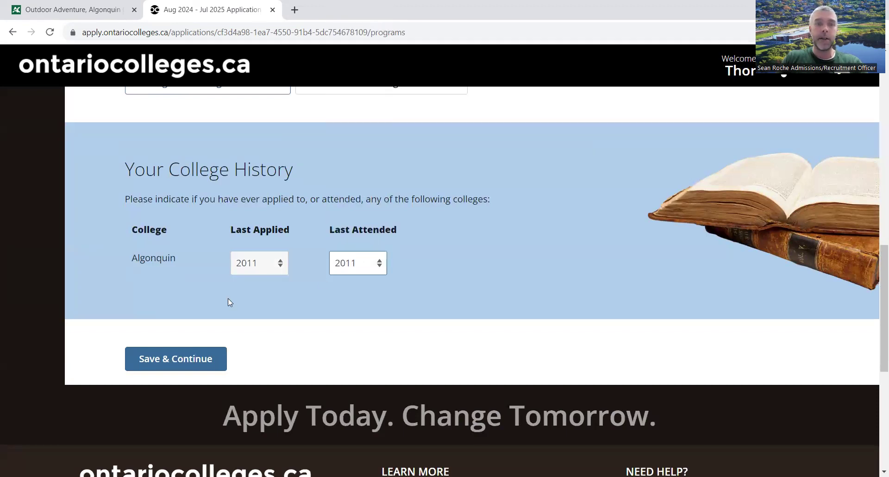
click(353, 258)
click(364, 154)
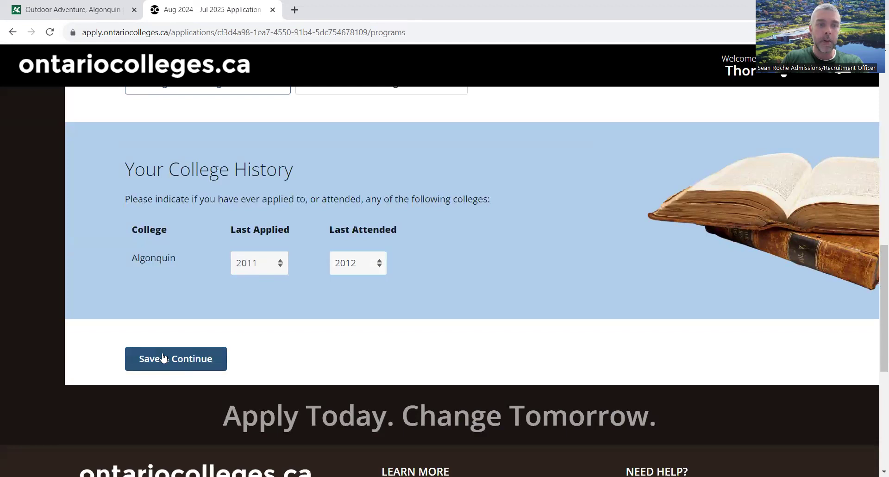
click(157, 359)
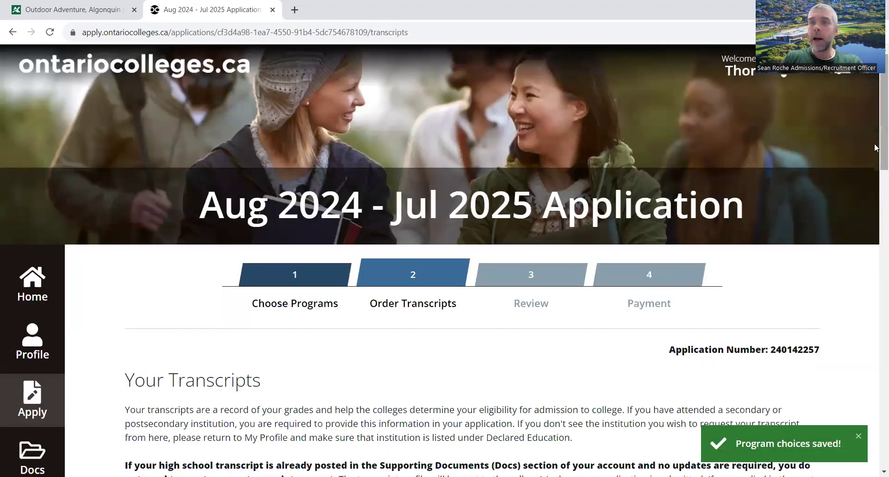
Examine the transcript ordering instructions and the suggested online transcript request for Fellowes High School.
scroll(876, 163, down, 1)
scroll(875, 163, down, 2)
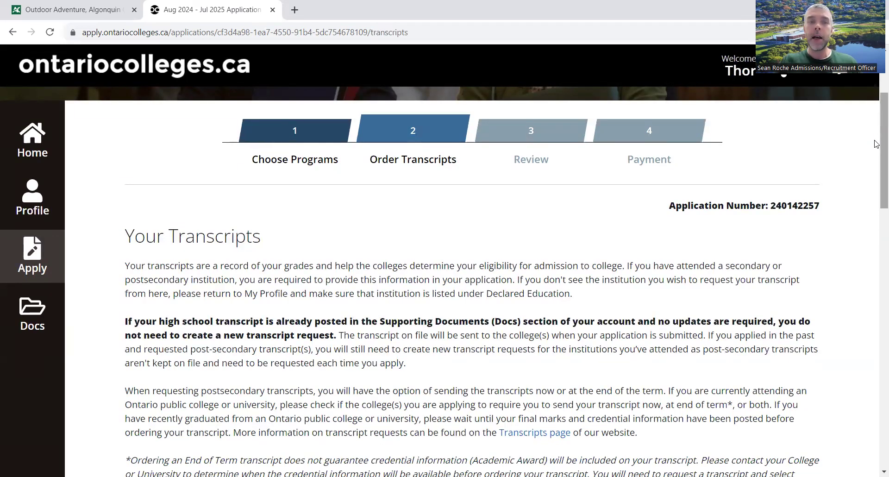
drag(876, 144, 876, 207)
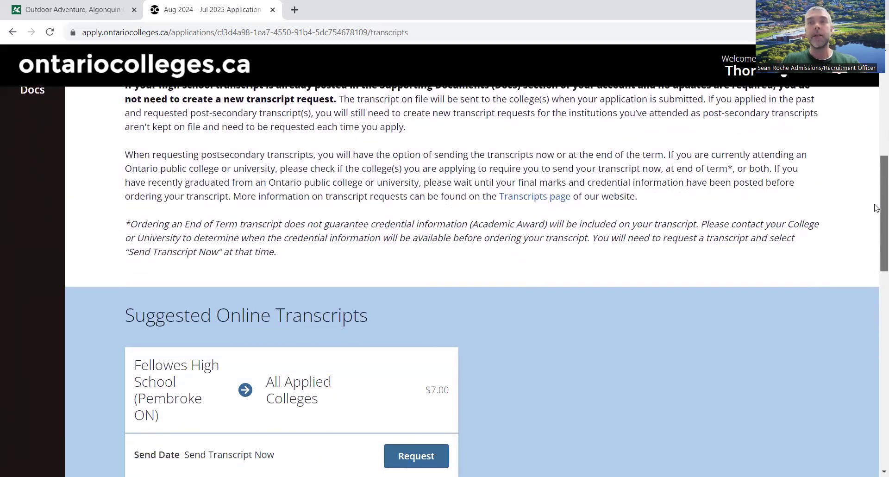
scroll(877, 208, down, 1)
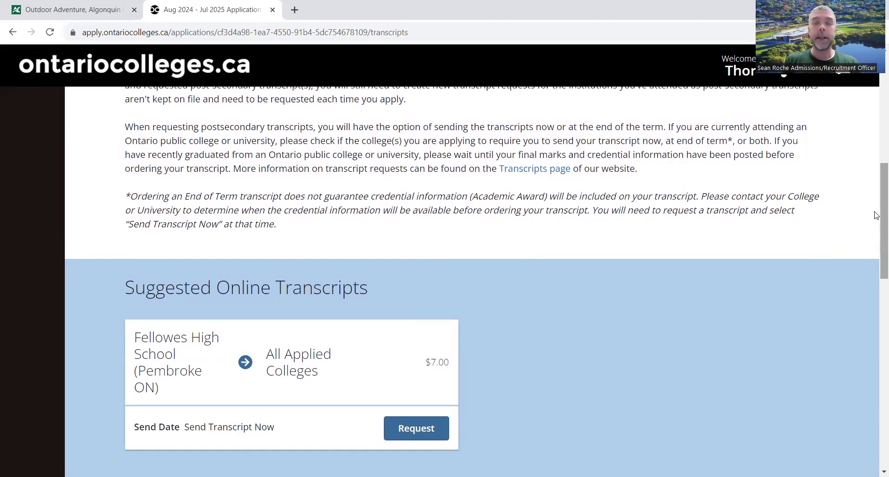
scroll(877, 209, down, 2)
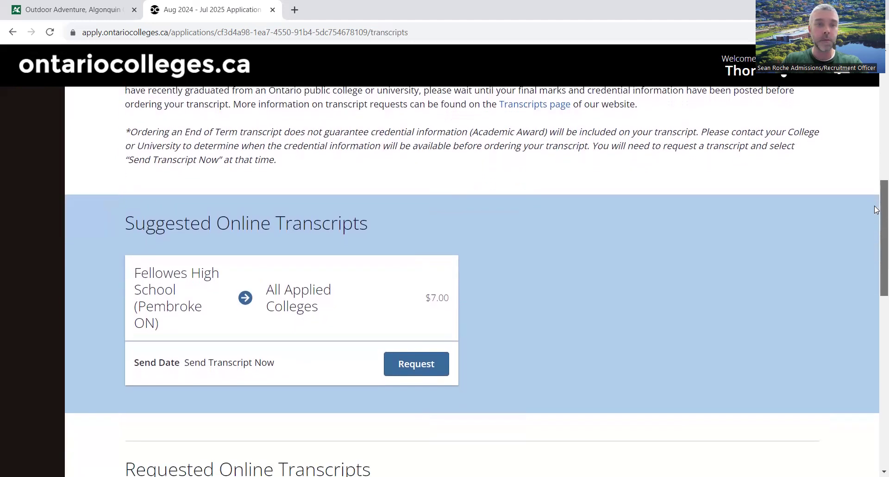
scroll(876, 210, down, 1)
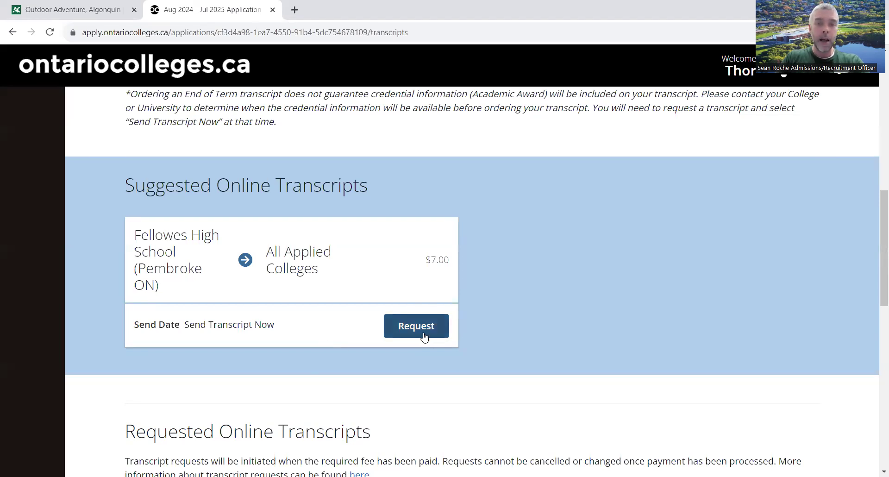
drag(451, 260, 419, 255)
click(381, 268)
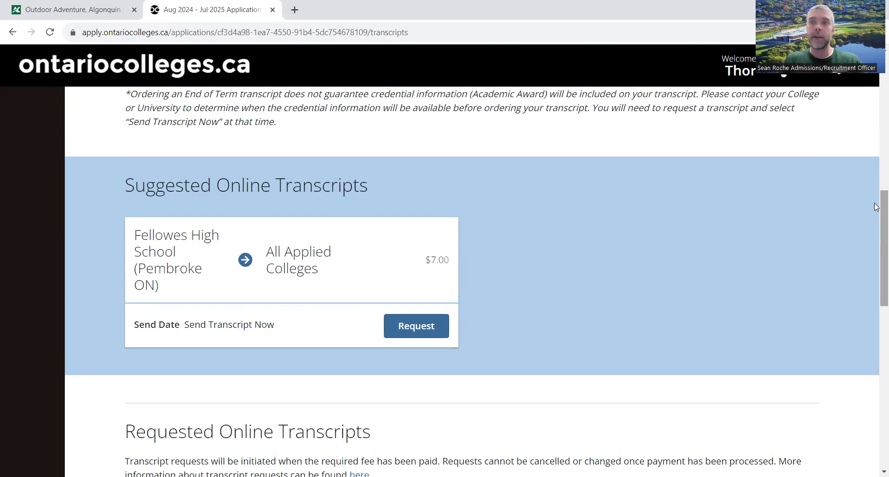
Save the transcript page without requesting the suggested high school transcript, confirming that all wanted transcripts are ordered.
drag(877, 207, 877, 276)
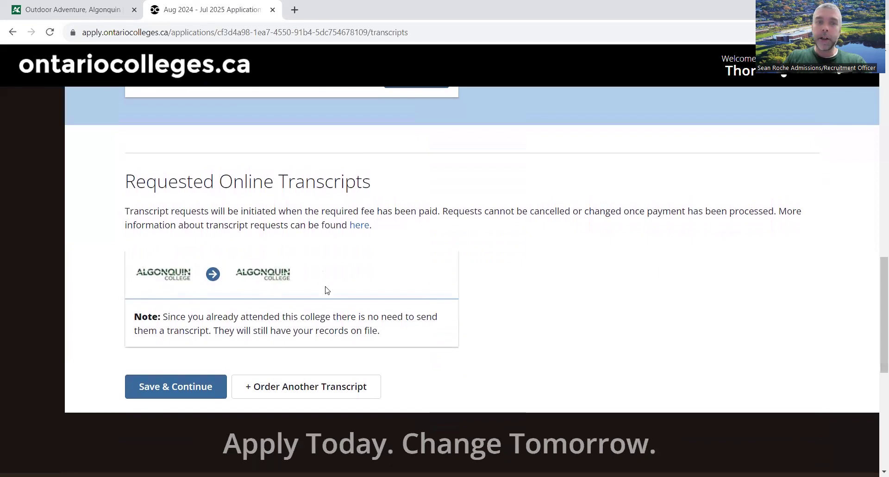
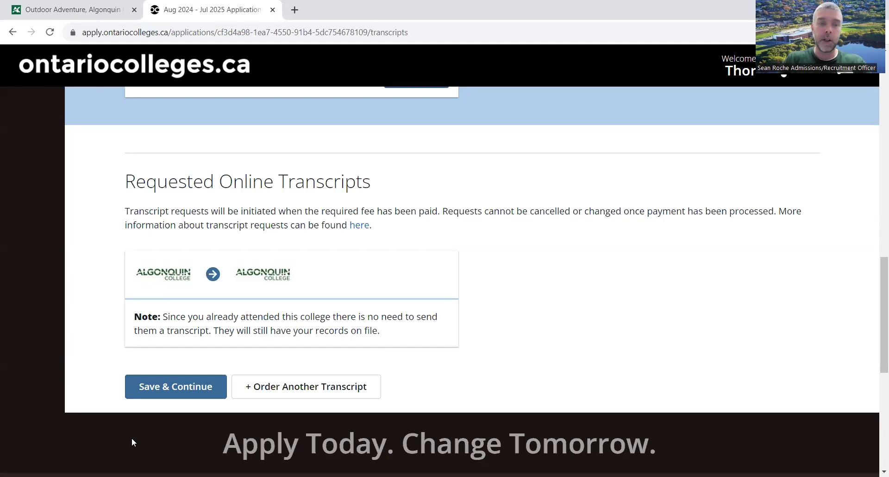
click(176, 395)
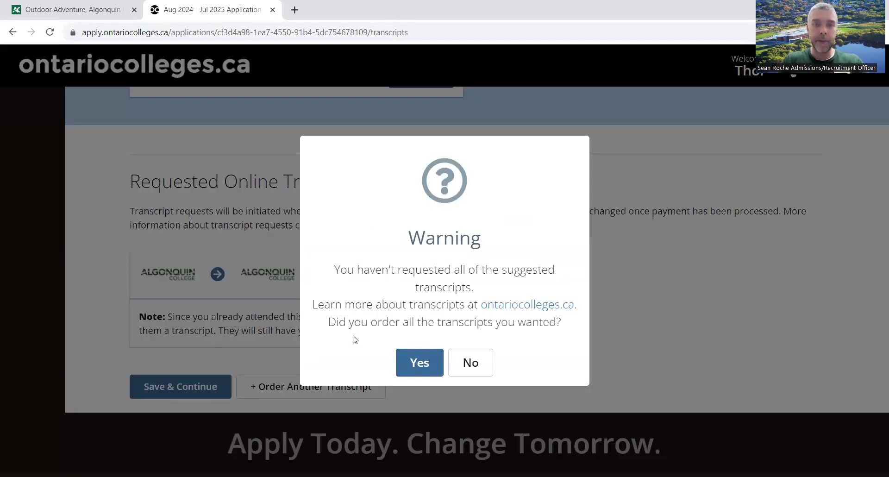
click(413, 362)
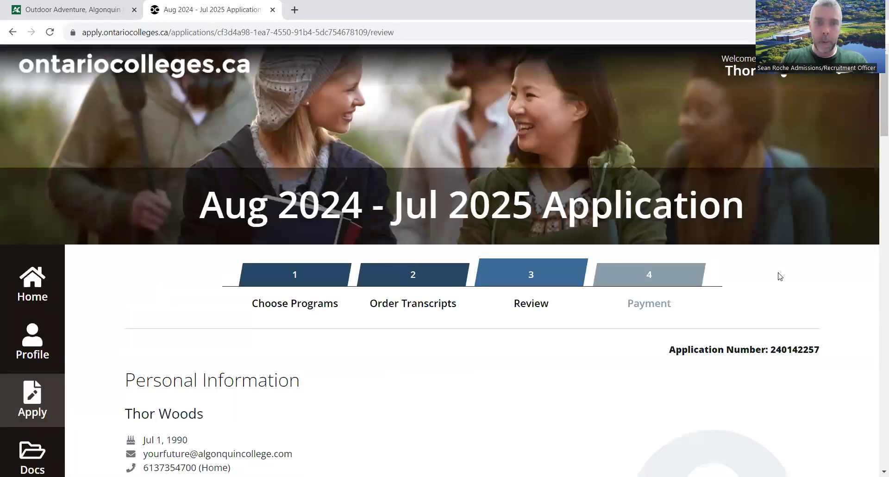
Review the personal, education, program and transcript details, confirm that all information is accurate, and continue to payment.
scroll(875, 148, down, 2)
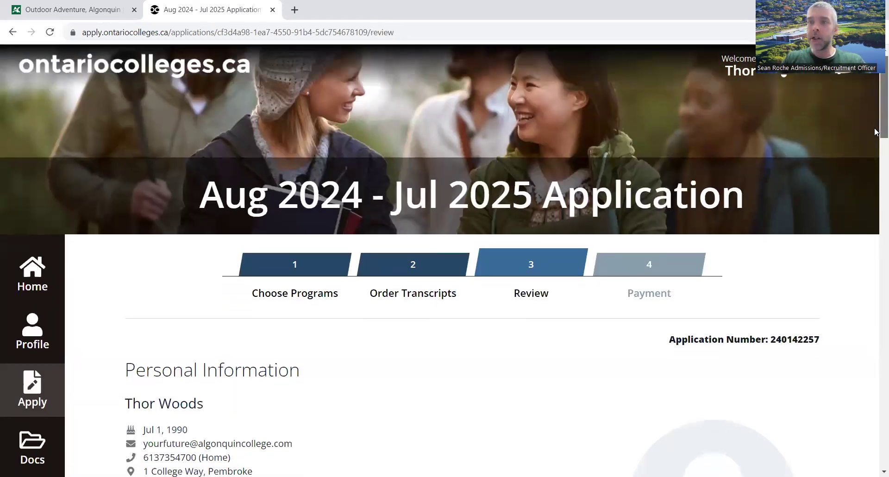
scroll(877, 146, down, 1)
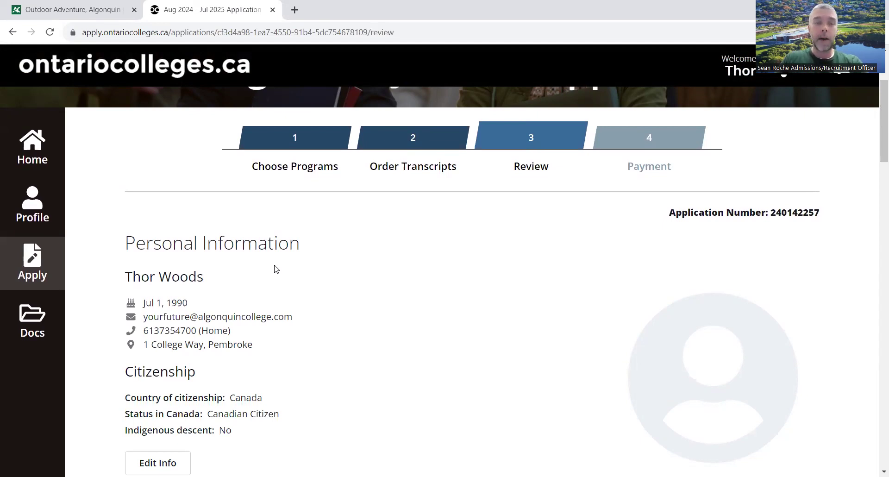
drag(875, 136, 876, 156)
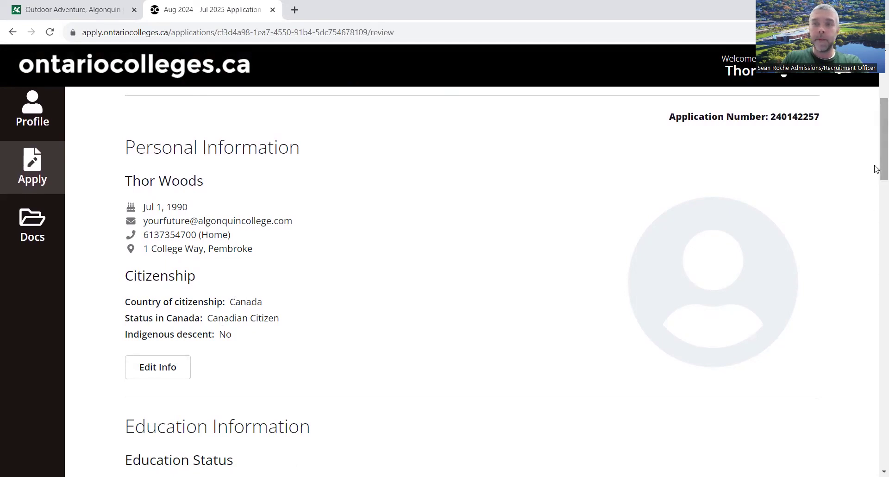
drag(876, 169, 877, 214)
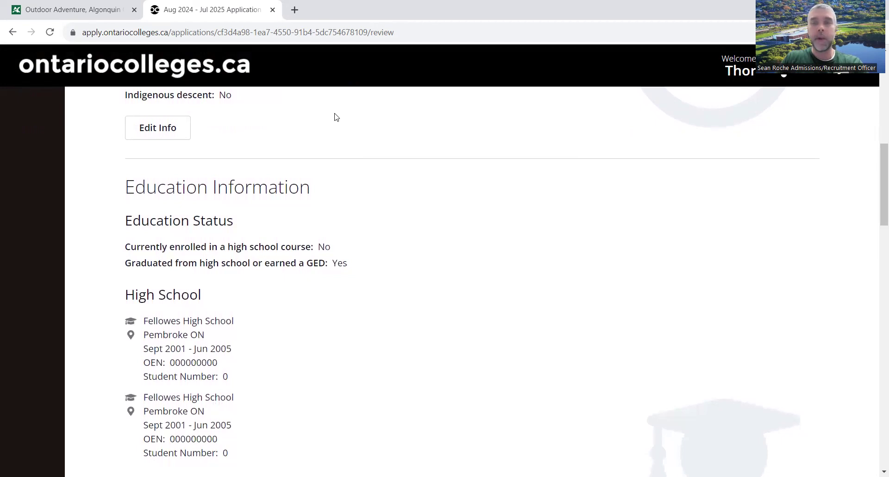
drag(877, 162, 877, 184)
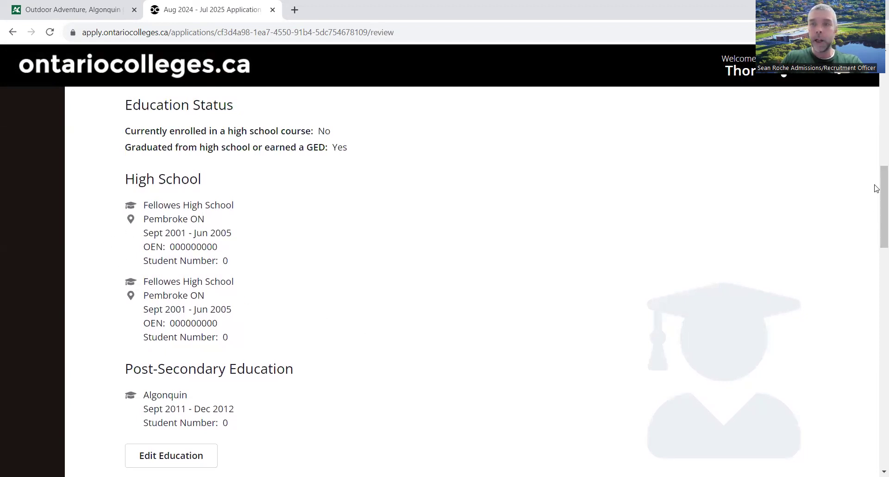
drag(877, 189, 877, 284)
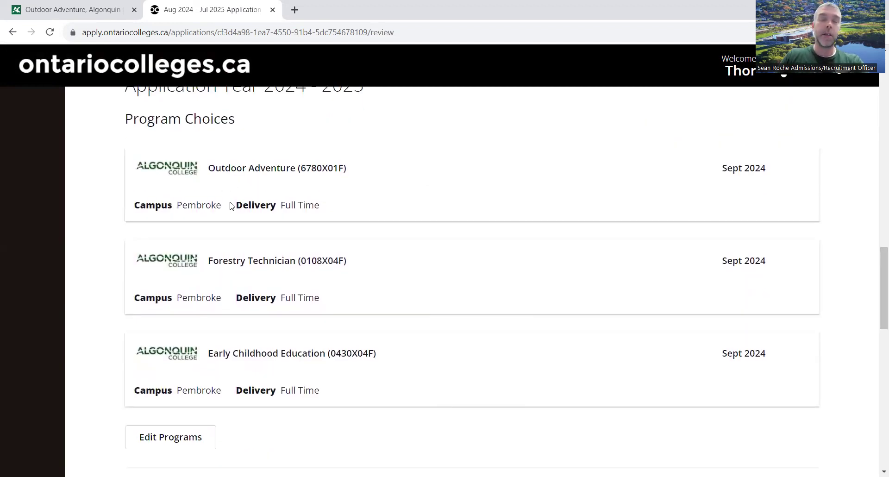
drag(877, 274, 869, 339)
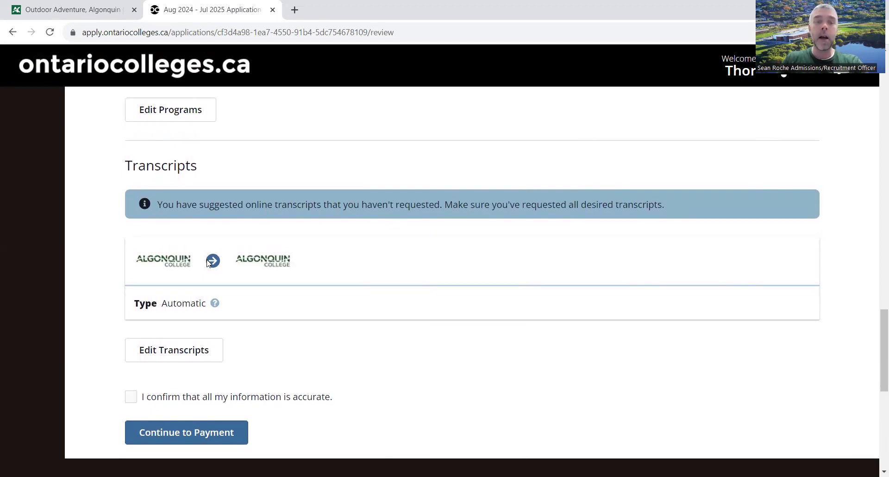
click(126, 401)
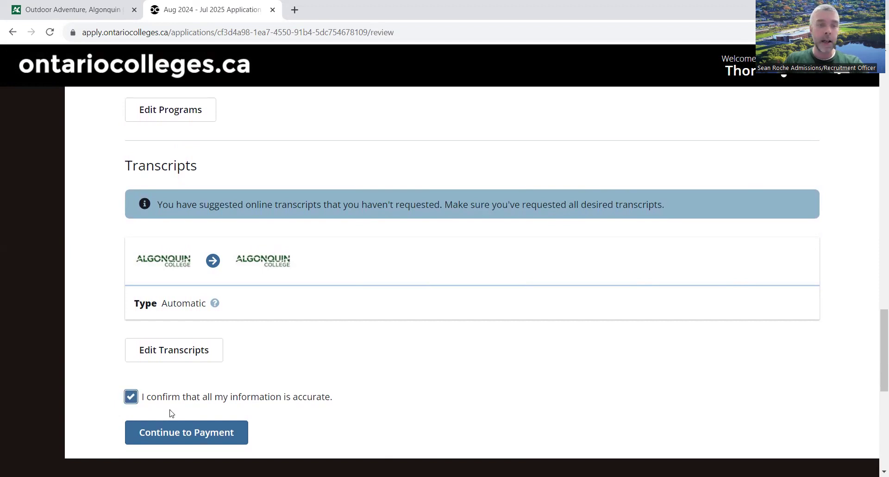
click(156, 432)
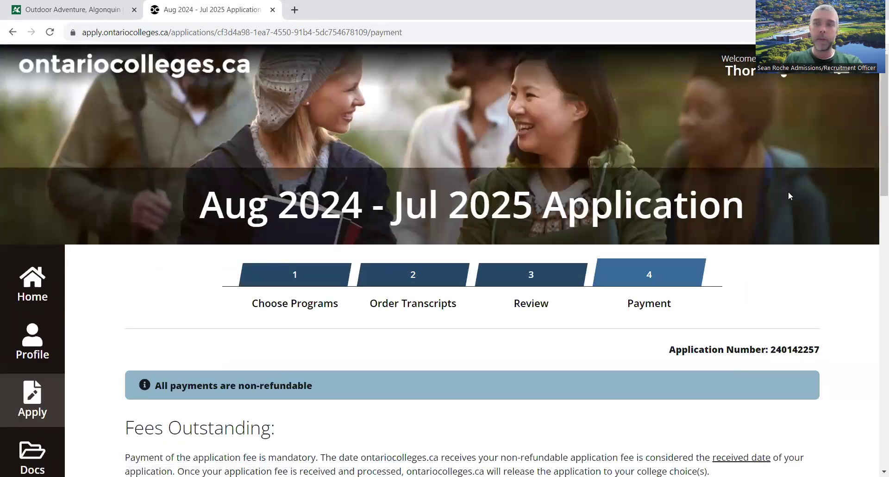
Examine the outstanding application fees for the three program choices and the prepaid voucher and online payment options.
scroll(875, 150, down, 4)
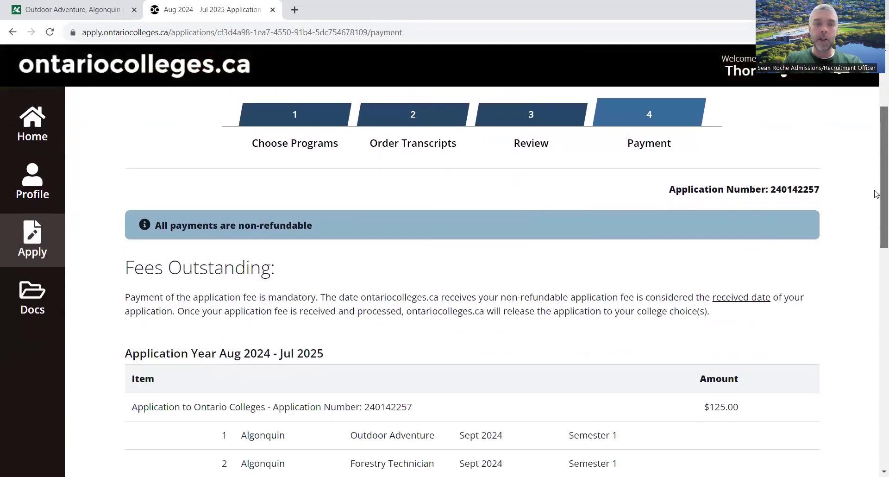
scroll(877, 208, up, 1)
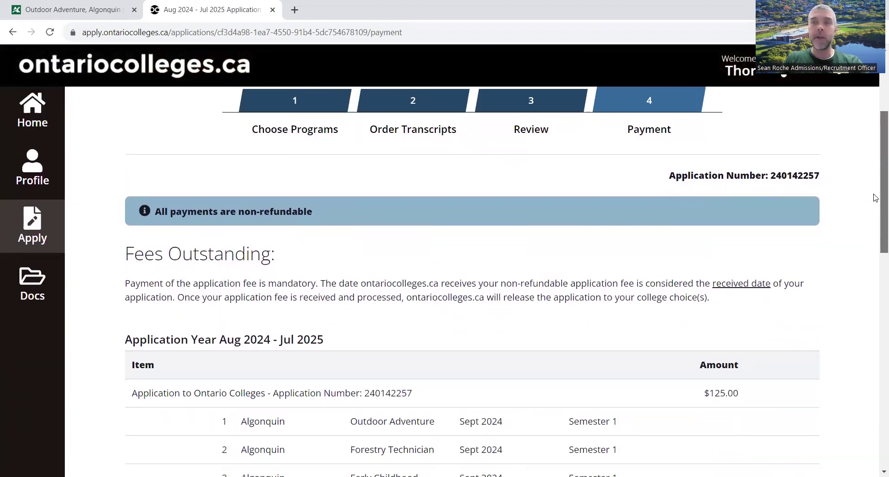
scroll(875, 198, down, 1)
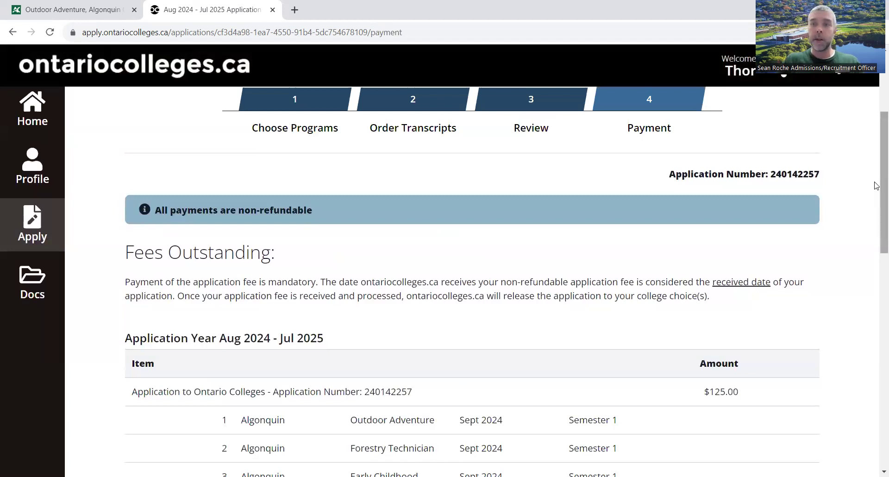
scroll(875, 181, down, 2)
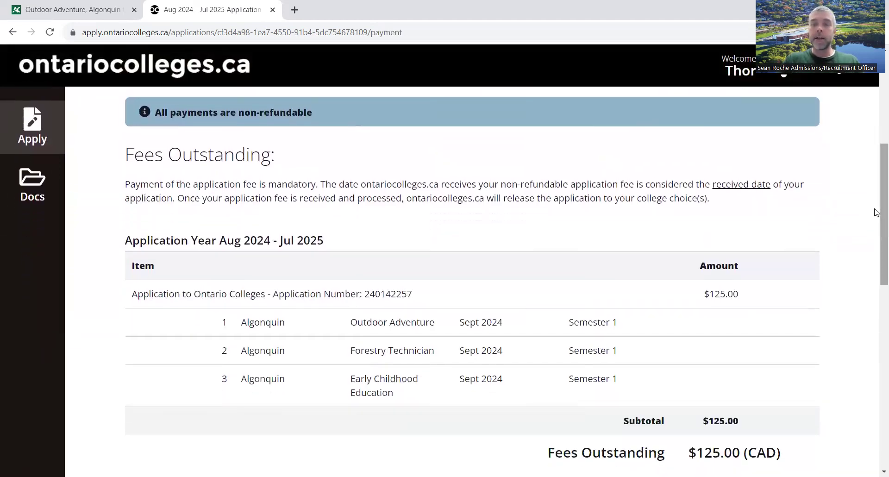
scroll(877, 213, down, 3)
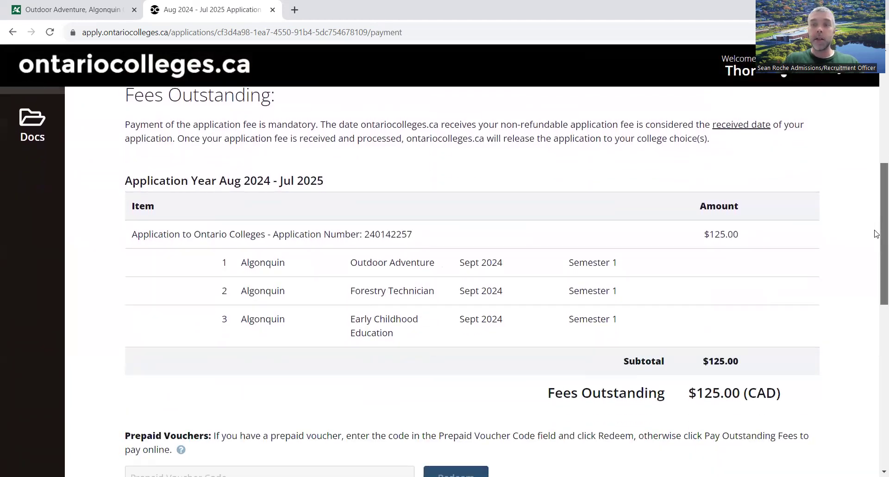
scroll(877, 226, up, 2)
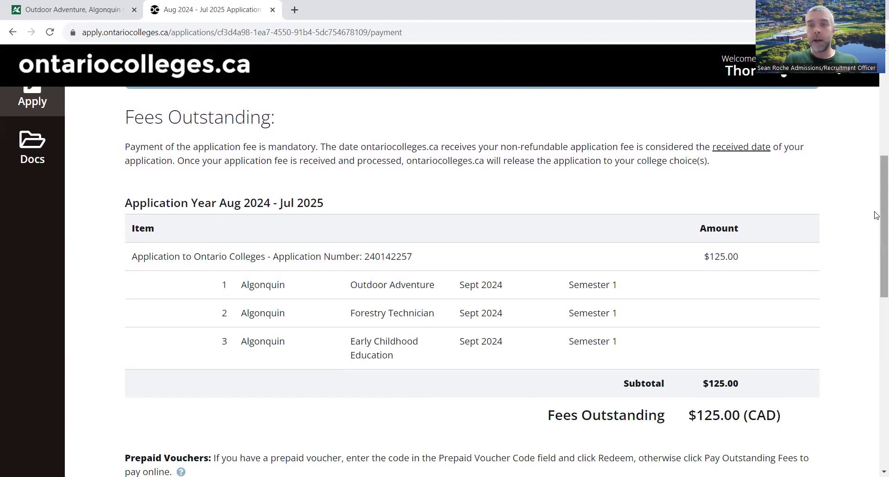
scroll(876, 215, down, 4)
scroll(867, 254, up, 1)
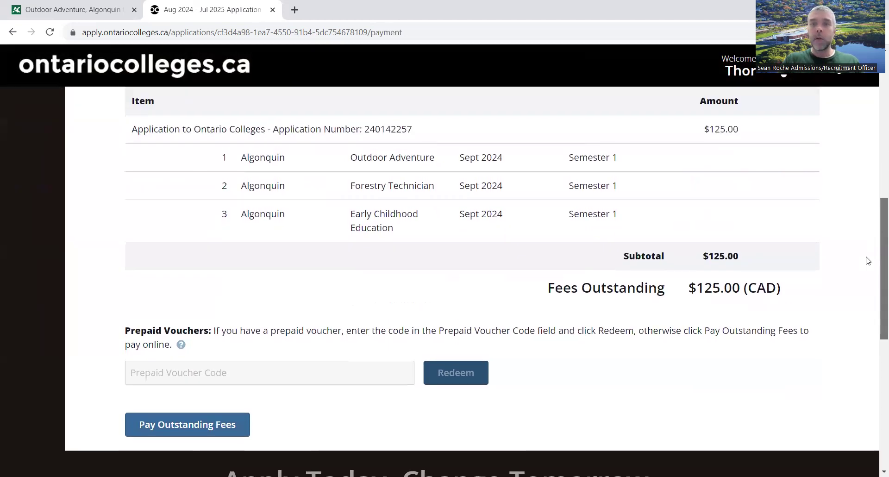
scroll(868, 261, down, 1)
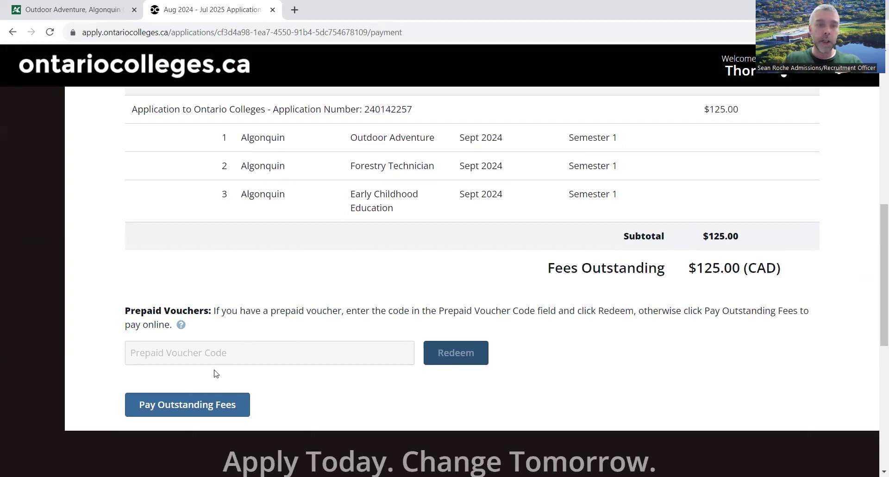
Proceed to pay the outstanding fees online and examine the credit card form, accepted card types and payment instructions.
click(200, 404)
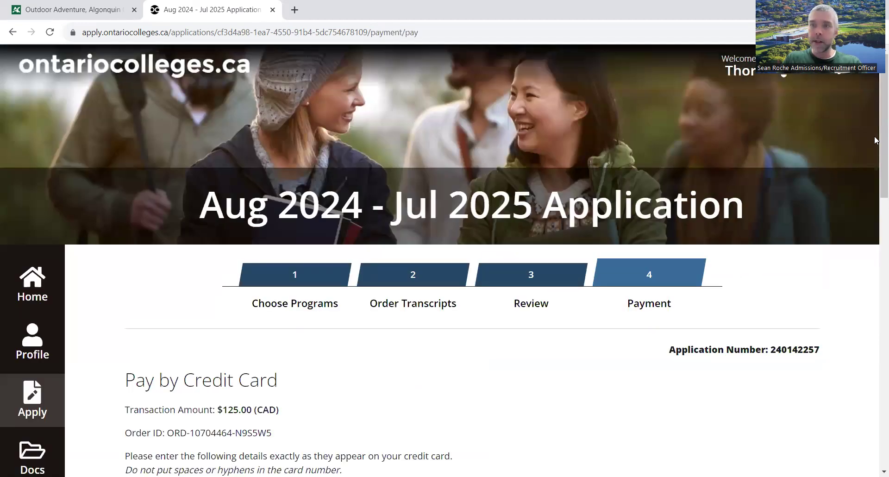
drag(876, 140, 875, 189)
scroll(875, 200, down, 3)
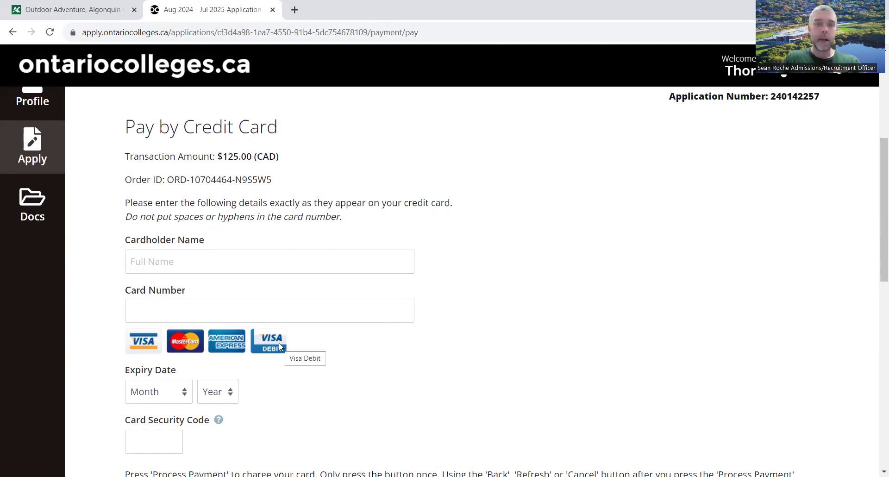
drag(875, 179, 872, 238)
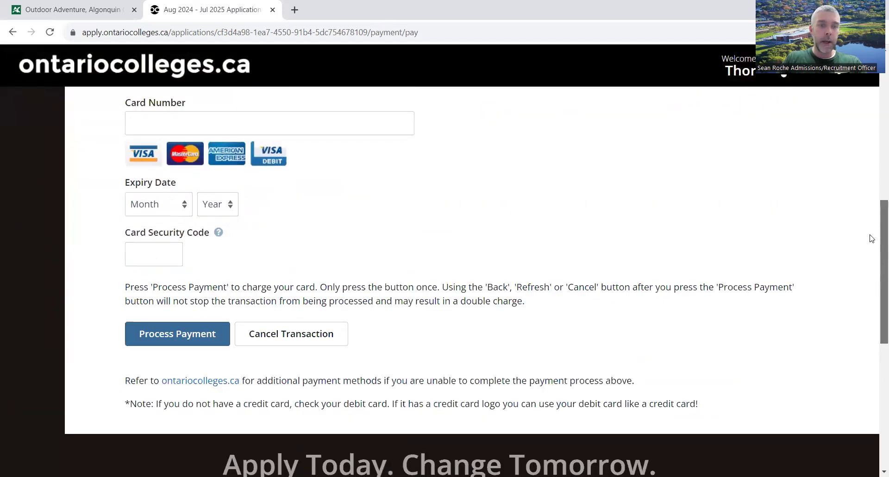
drag(876, 206, 876, 70)
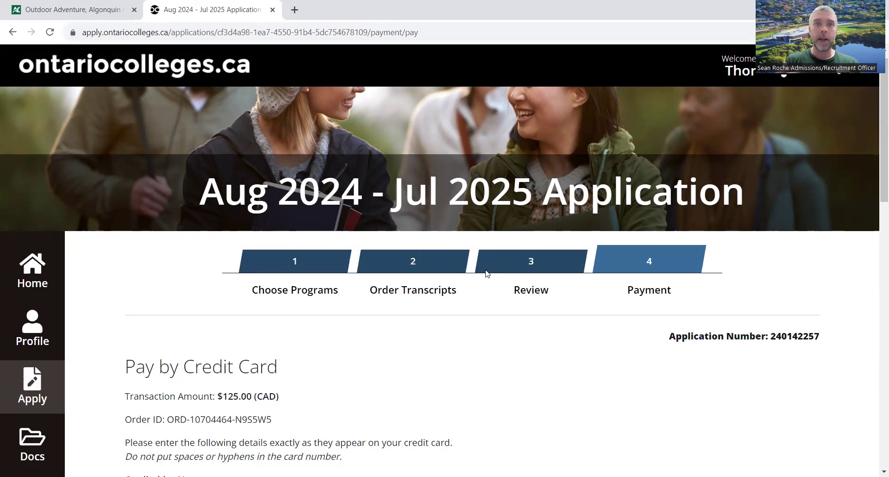
Switch to Algonquin College's Outdoor Adventure page and check the program's availability and competitive status for each start term.
click(61, 13)
drag(875, 250, 875, 174)
click(139, 165)
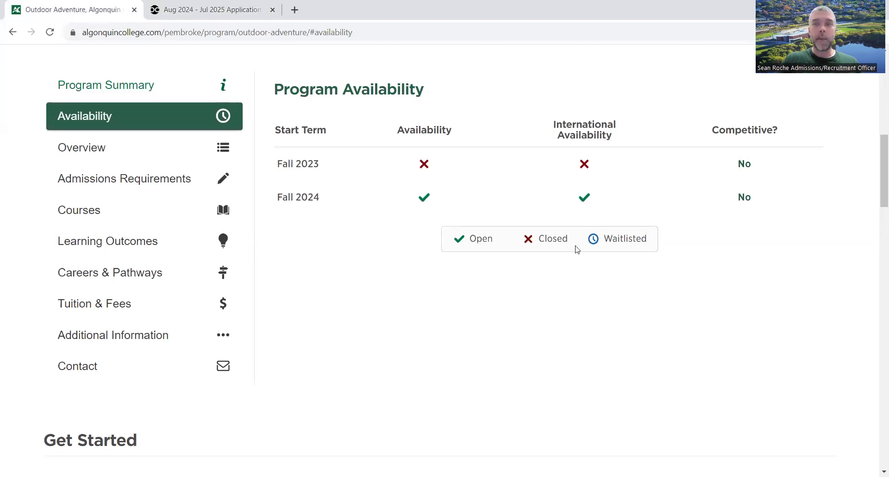
drag(739, 185, 758, 169)
click(758, 171)
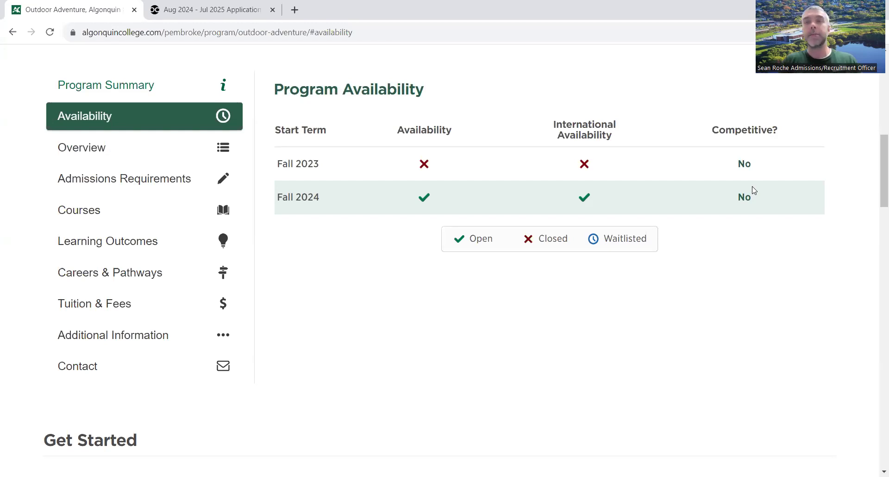
Return to the ontariocolleges.ca application and look over the credit card payment form without filling it in.
click(199, 6)
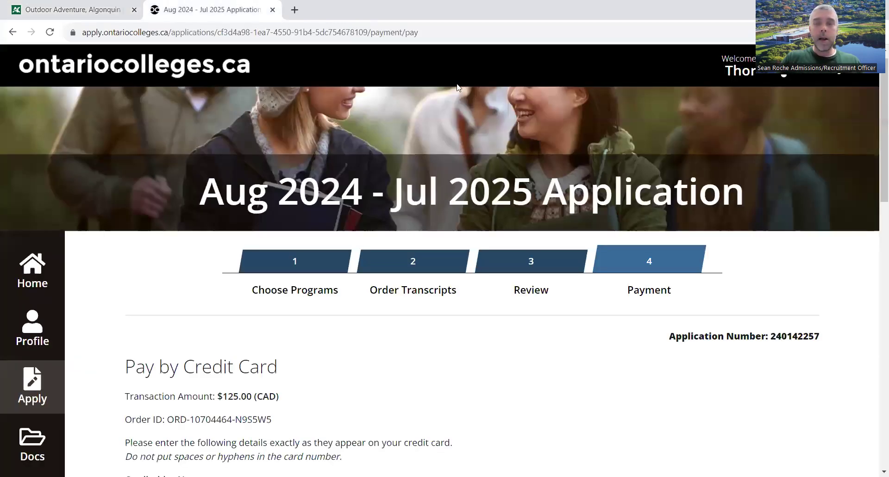
triple_click(875, 162)
scroll(876, 172, down, 1)
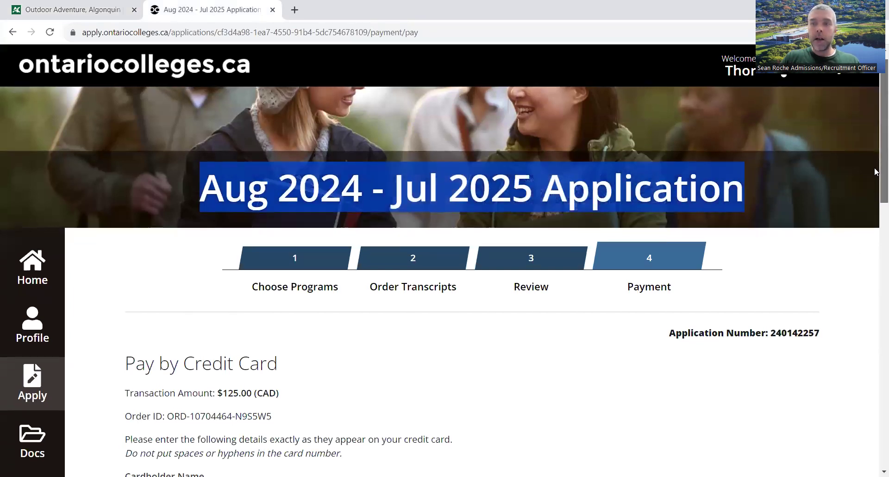
scroll(875, 171, down, 7)
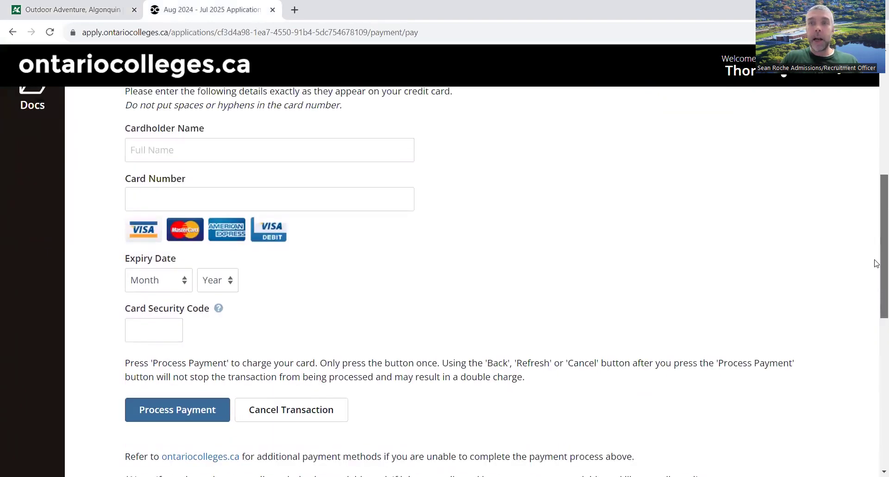
scroll(877, 264, up, 7)
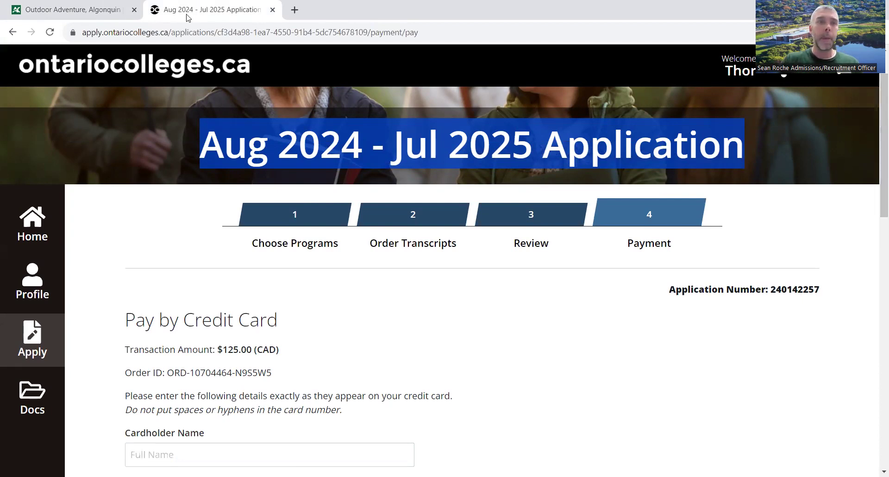
Switch back to the Outdoor Adventure program page and open the information about the program's teachers.
click(70, 9)
click(11, 33)
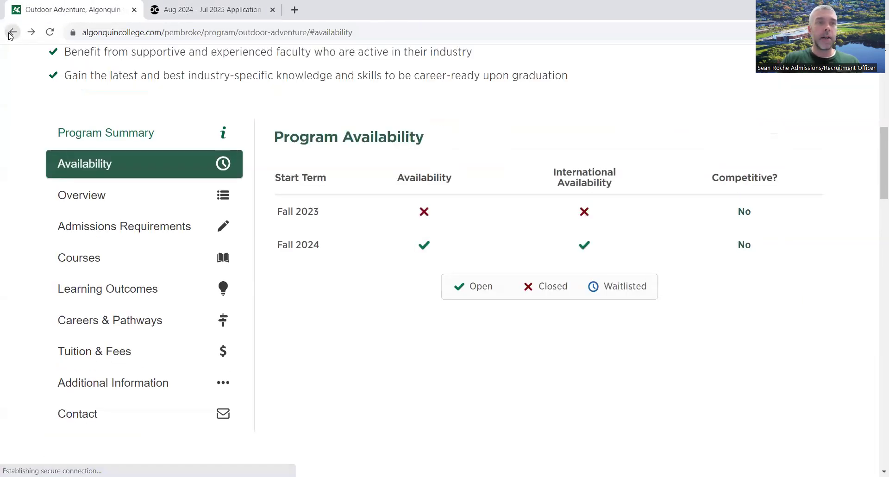
click(12, 32)
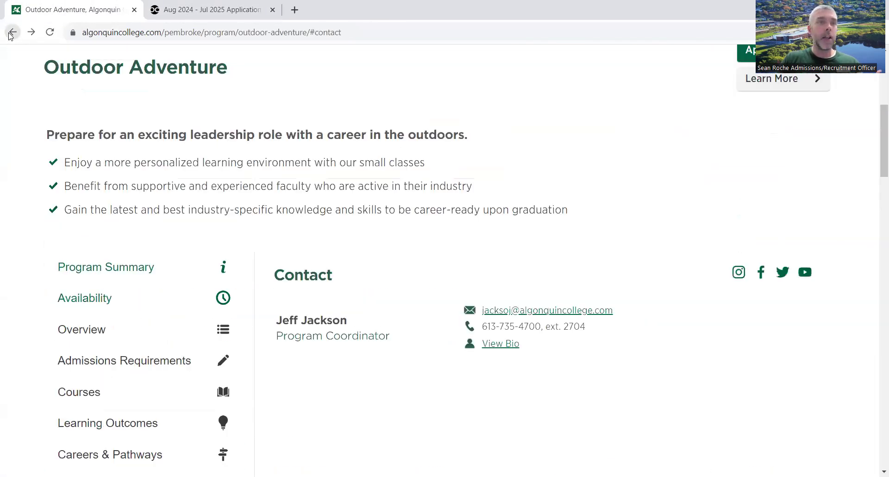
click(11, 32)
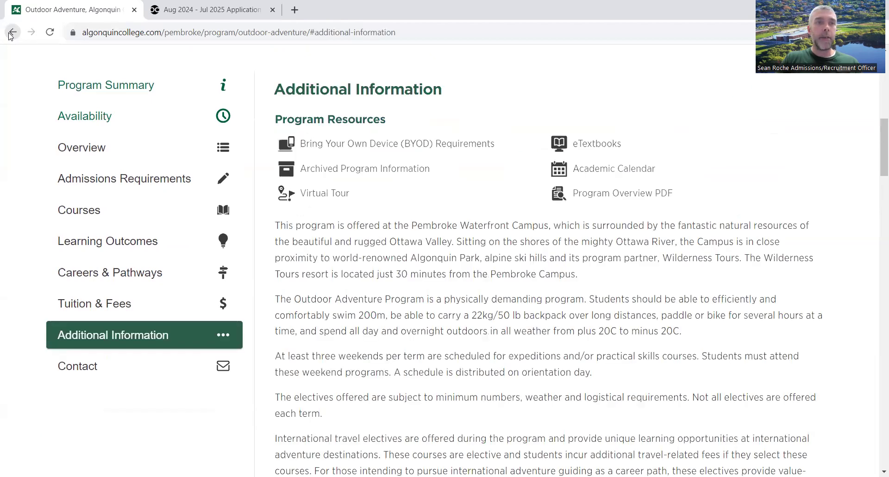
click(11, 32)
click(11, 32)
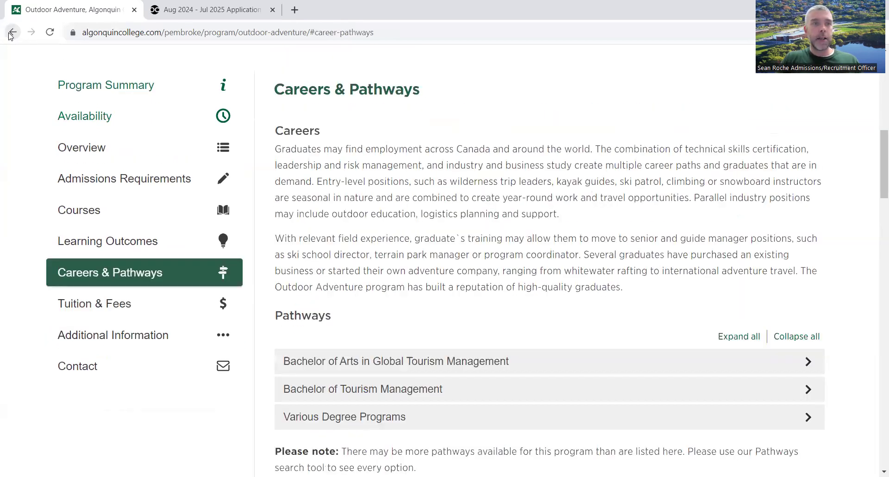
click(11, 32)
click(11, 33)
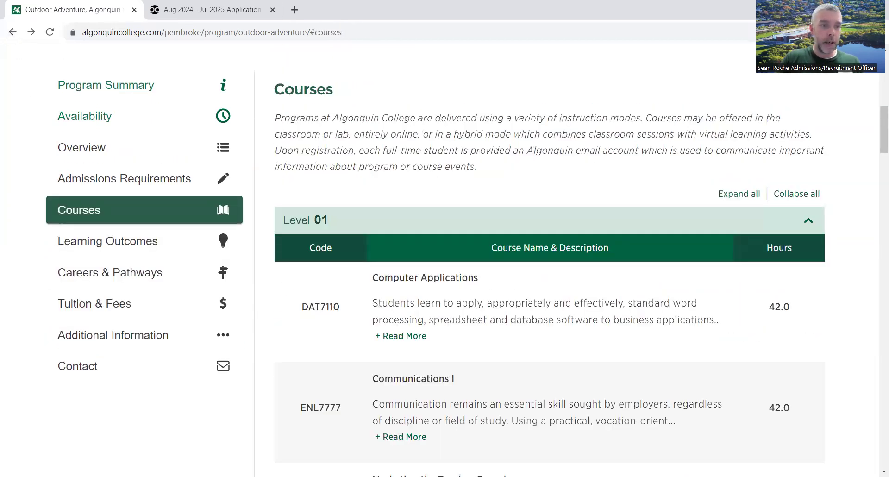
drag(877, 215, 877, 382)
scroll(877, 391, up, 3)
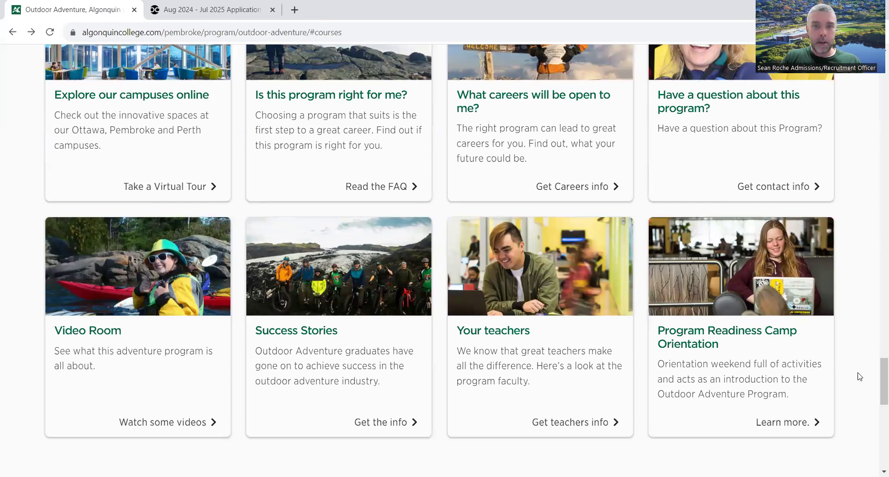
click(560, 395)
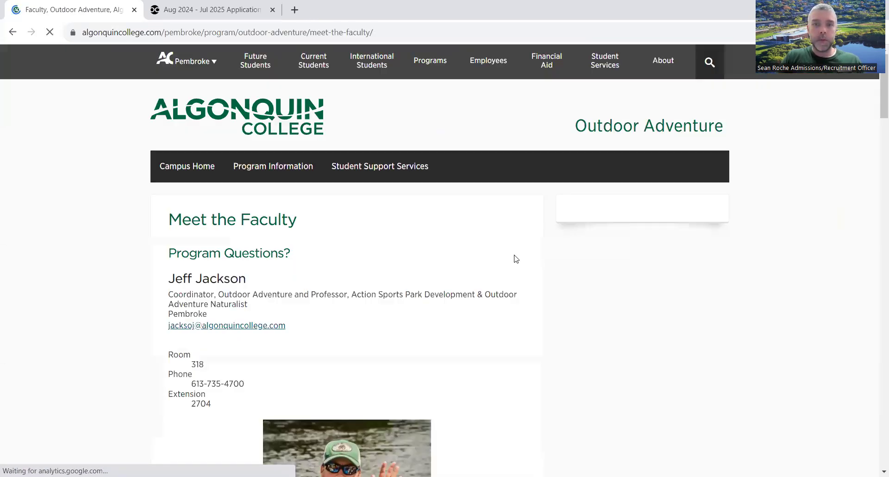
Examine the contact details for admissions questions and campus tour bookings on the Meet the Faculty page.
drag(876, 106, 877, 160)
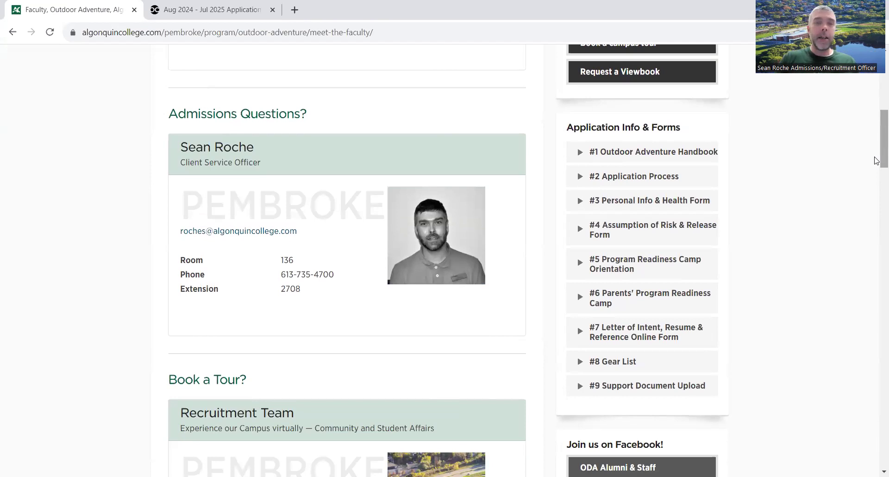
right_click(877, 160)
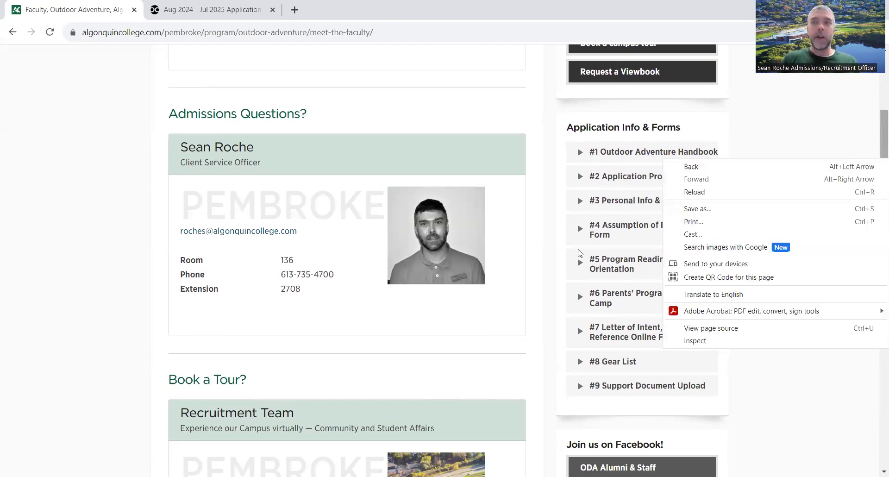
click(249, 180)
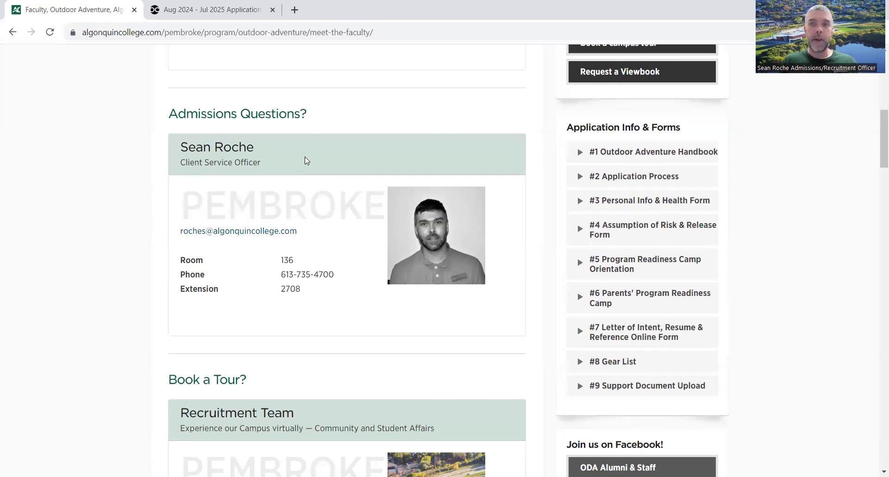
drag(317, 294, 280, 253)
click(316, 302)
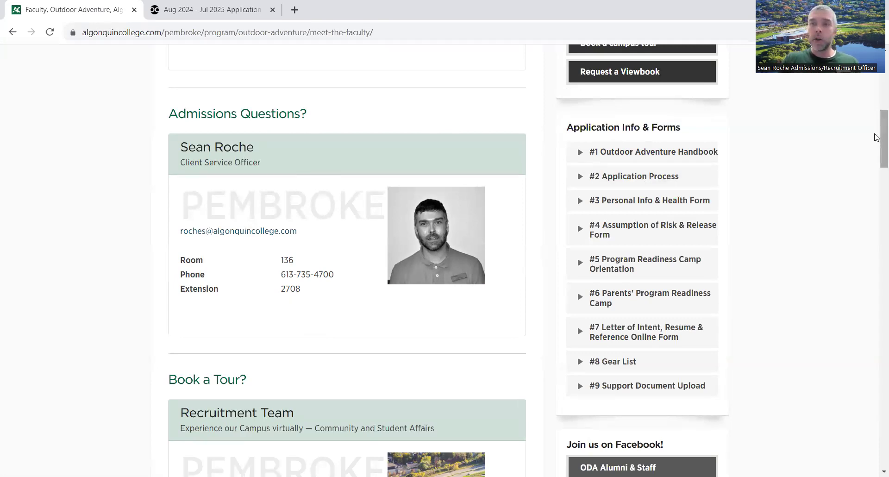
drag(877, 135, 876, 175)
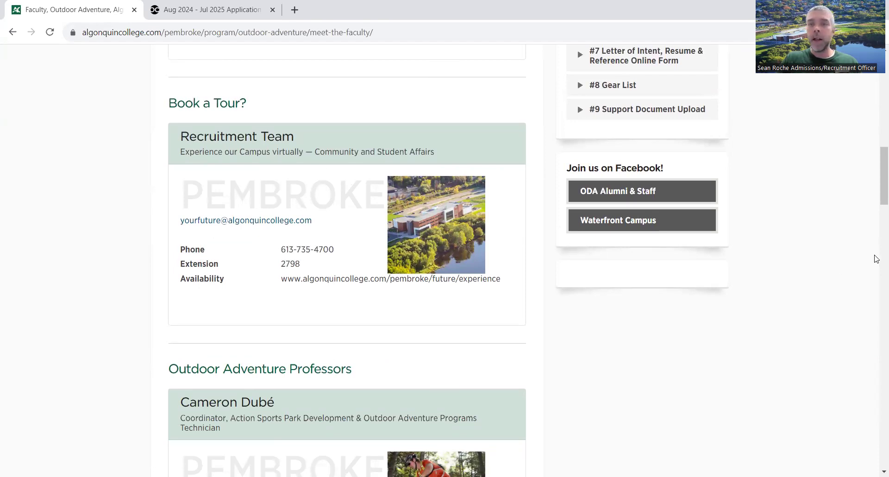
drag(875, 191, 877, 175)
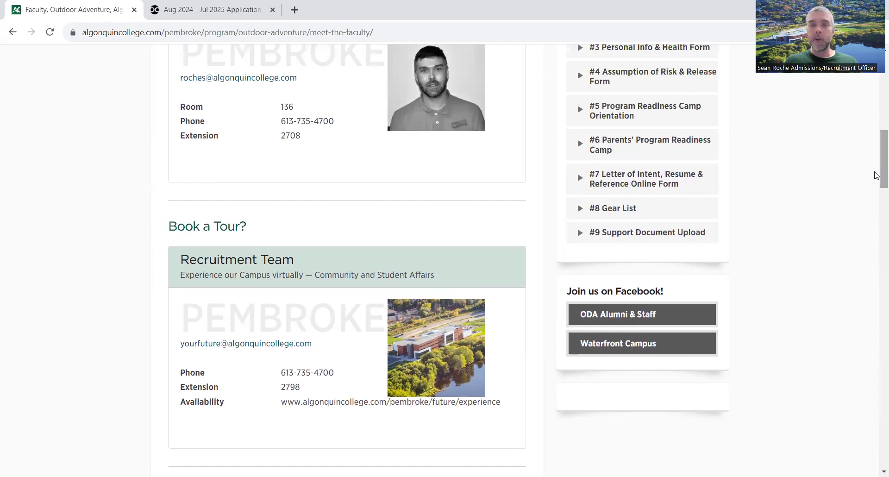